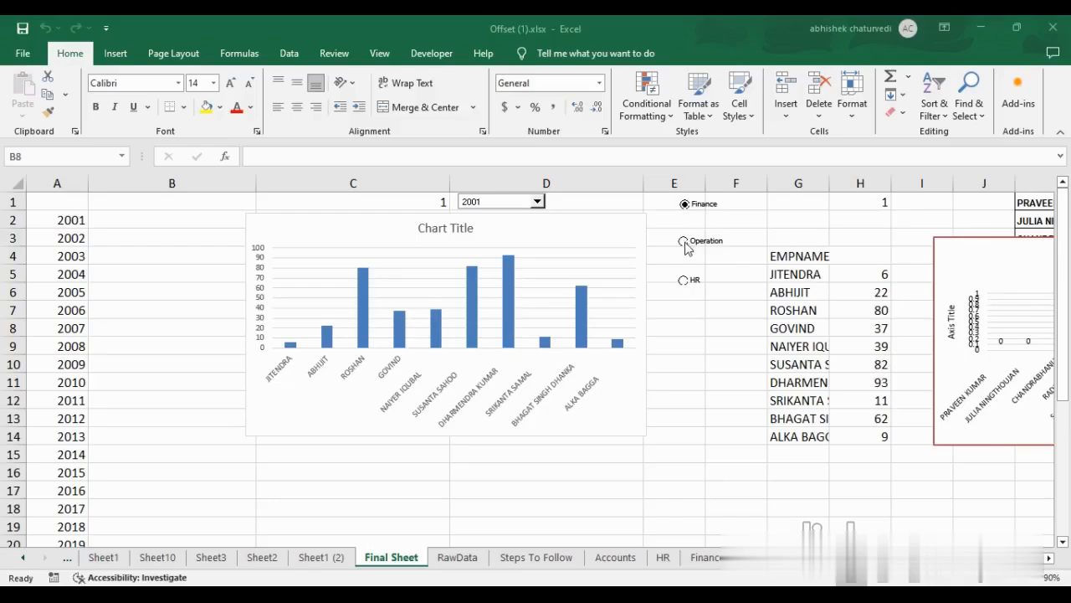
Step: Test the dynamic chart by switching to Operation and HR, choosing year 2003, and switching back to the Operation department
left_click(685, 243)
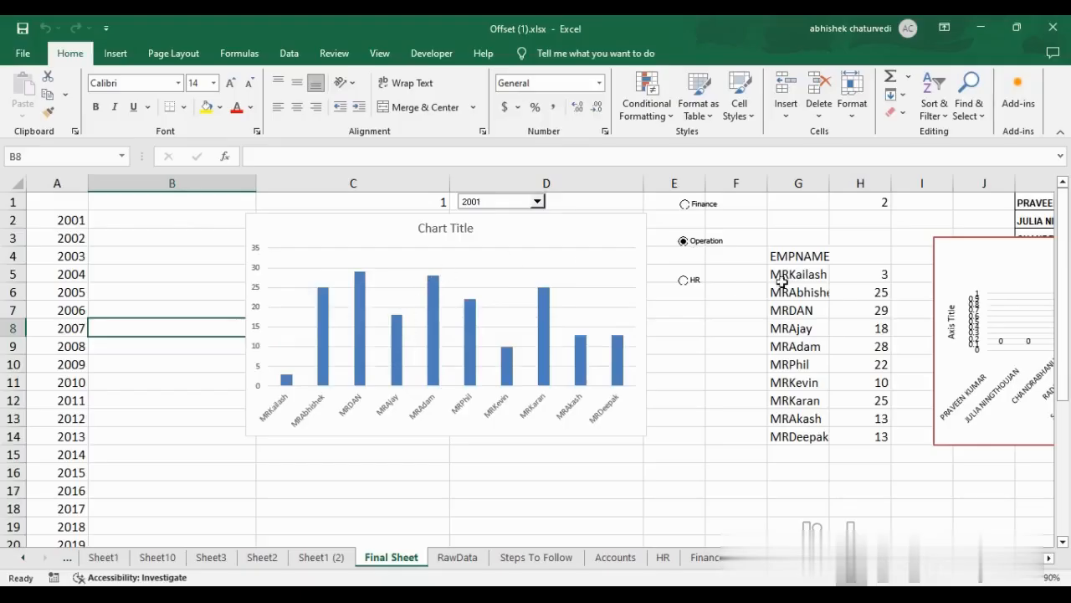
left_click(684, 282)
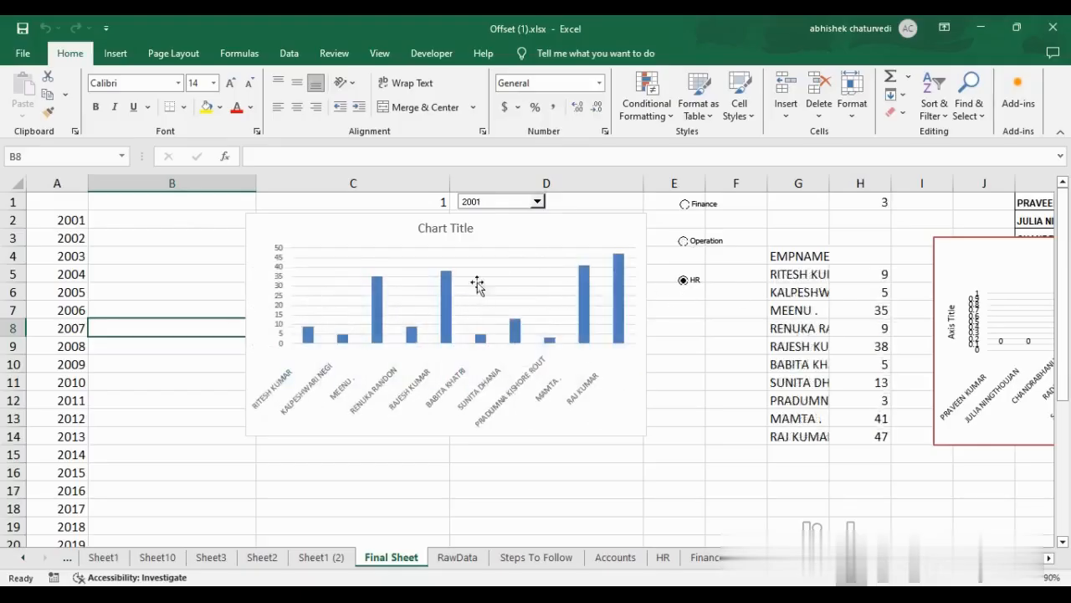
left_click(536, 202)
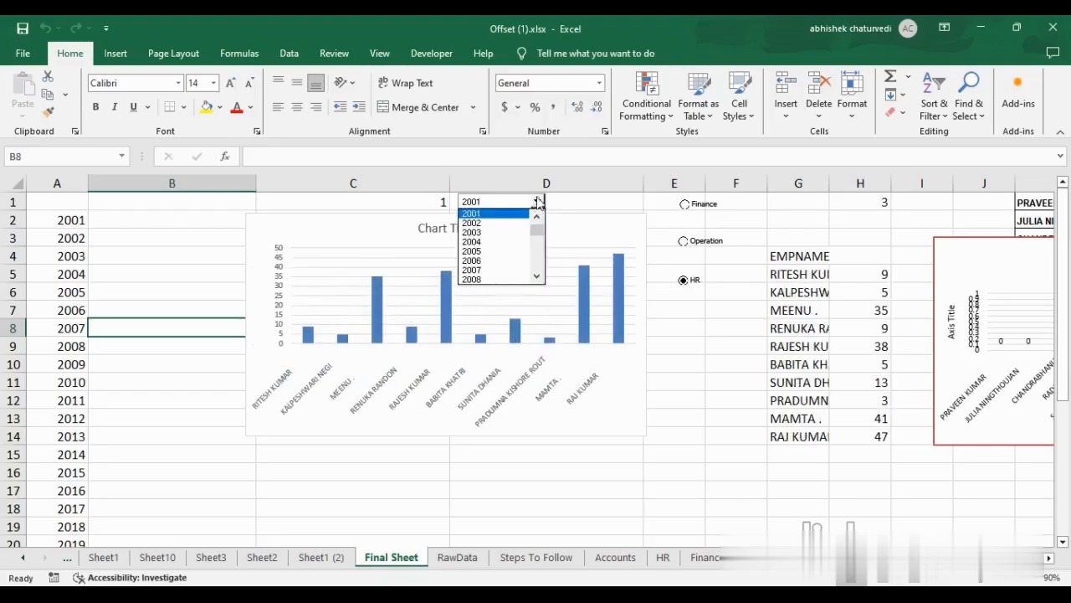
left_click(494, 232)
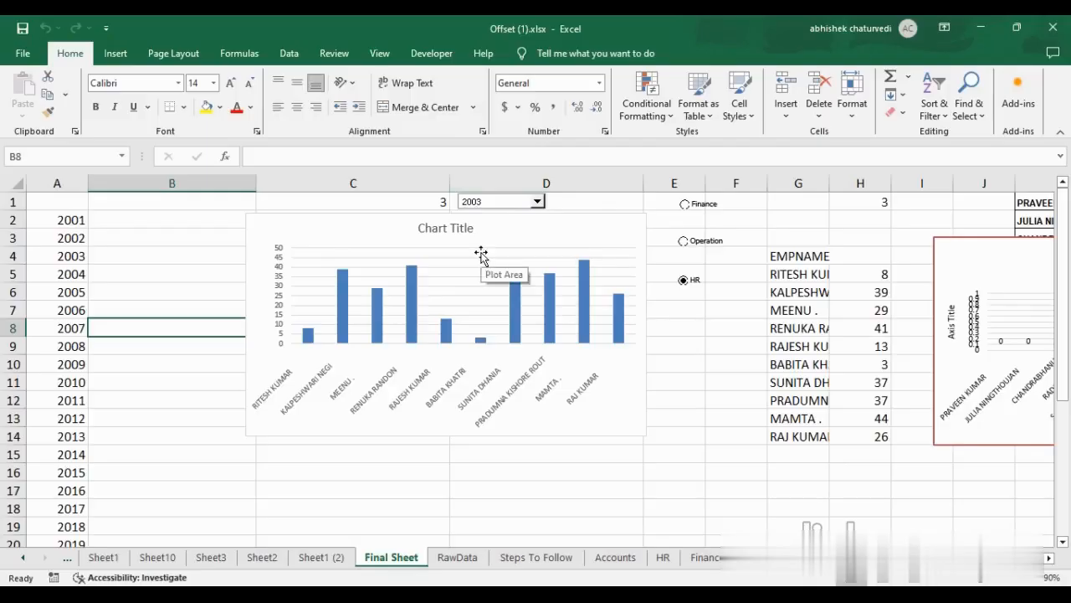
left_click(684, 240)
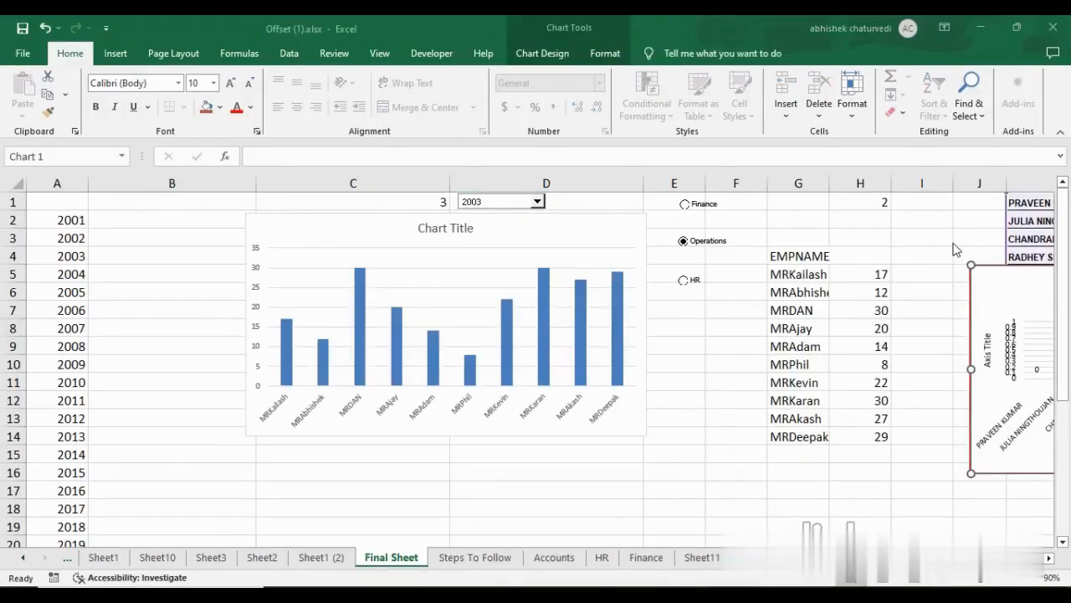
Step: Move the red-bordered second chart on Final Sheet up and away from the employee table, over the far edge of column J
left_click(929, 273)
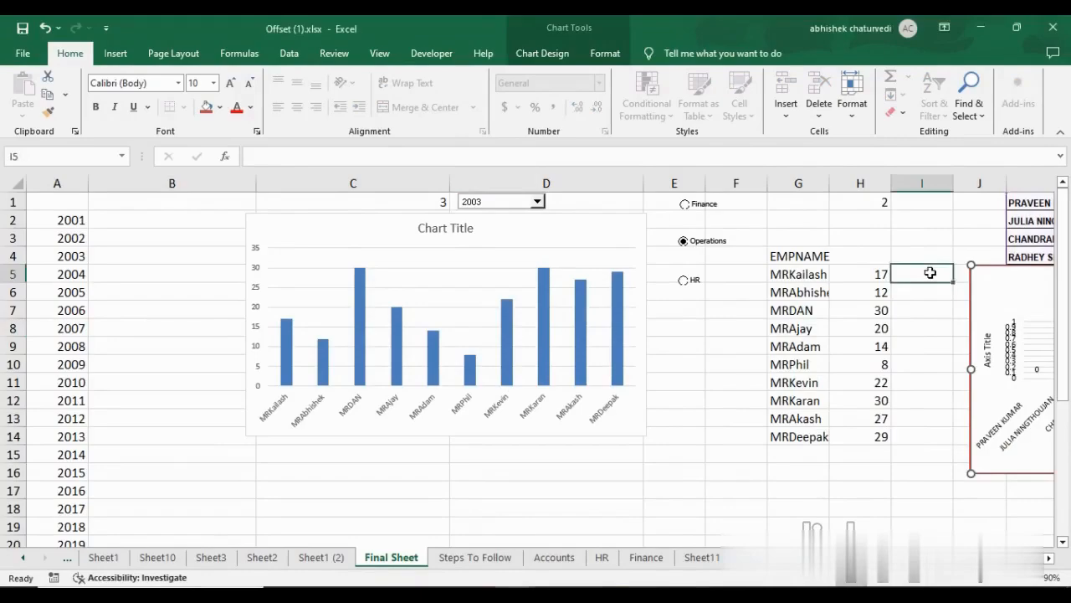
left_click(979, 274)
left_click_drag(979, 275, 1054, 182)
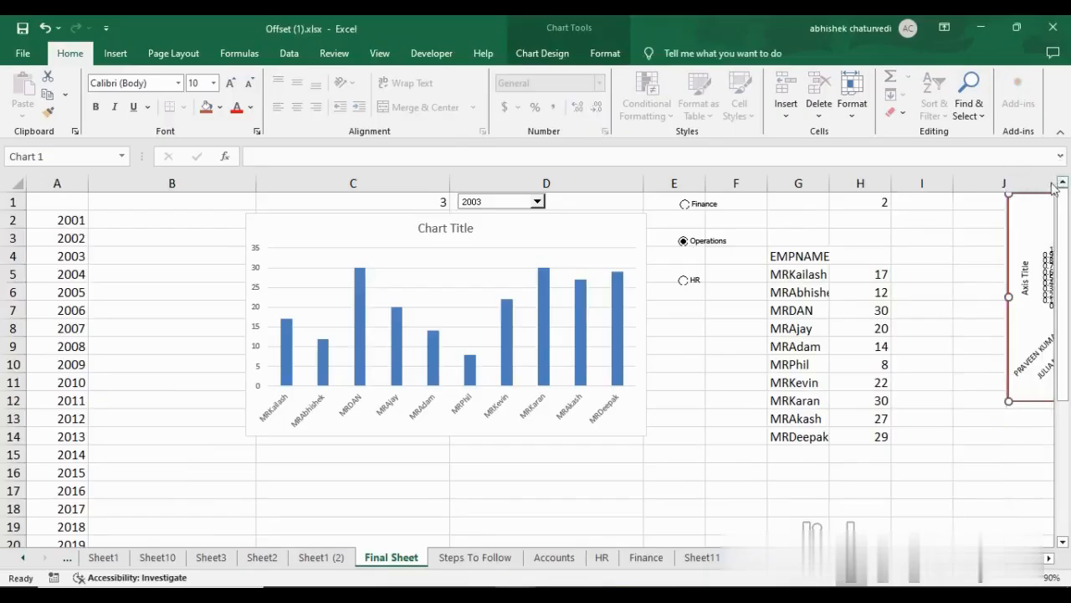
left_click(960, 241)
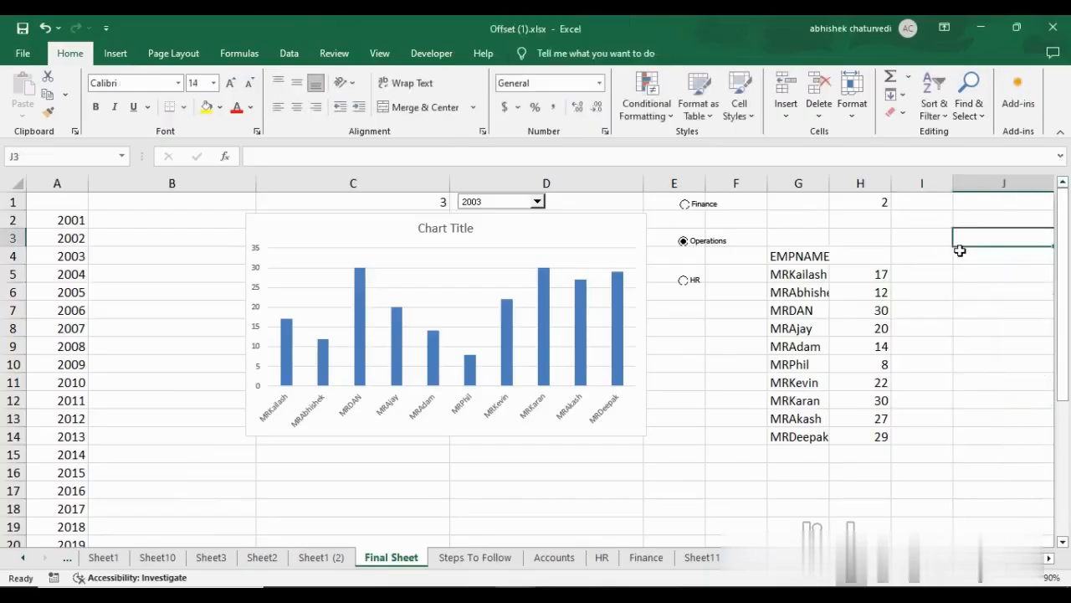
Step: Change the label of the Operations option button to Accounts
right_click(718, 244)
left_click(754, 309)
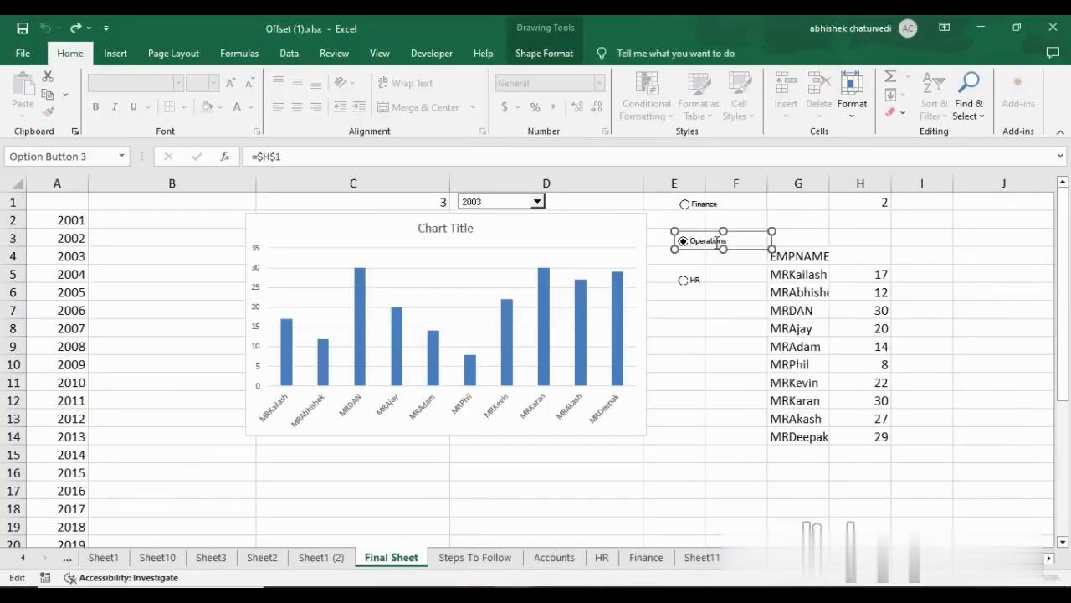
key("Delete")
key("Delete")
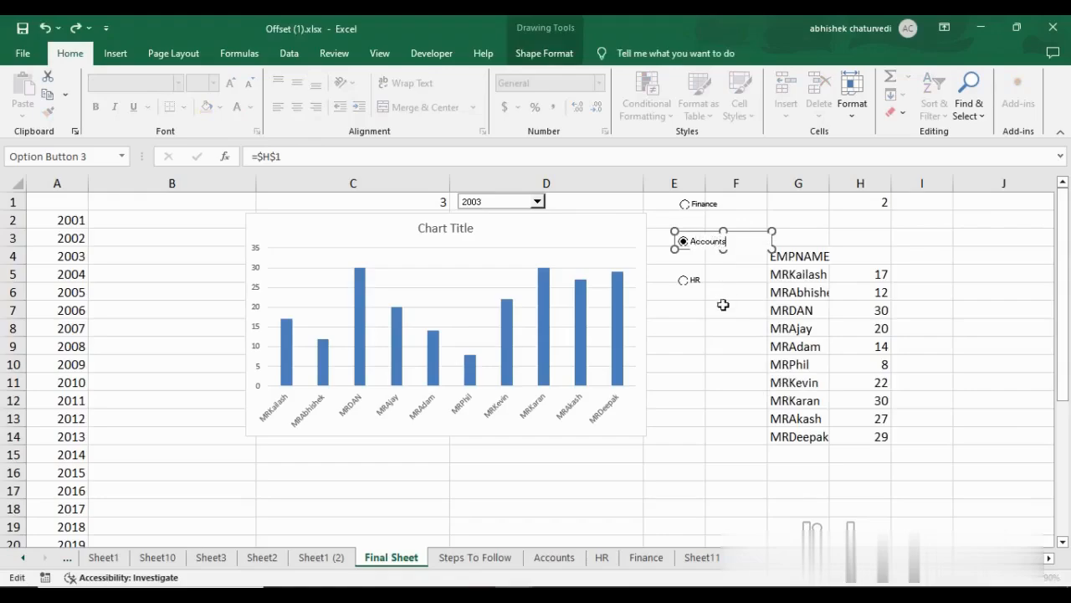
left_click(926, 242)
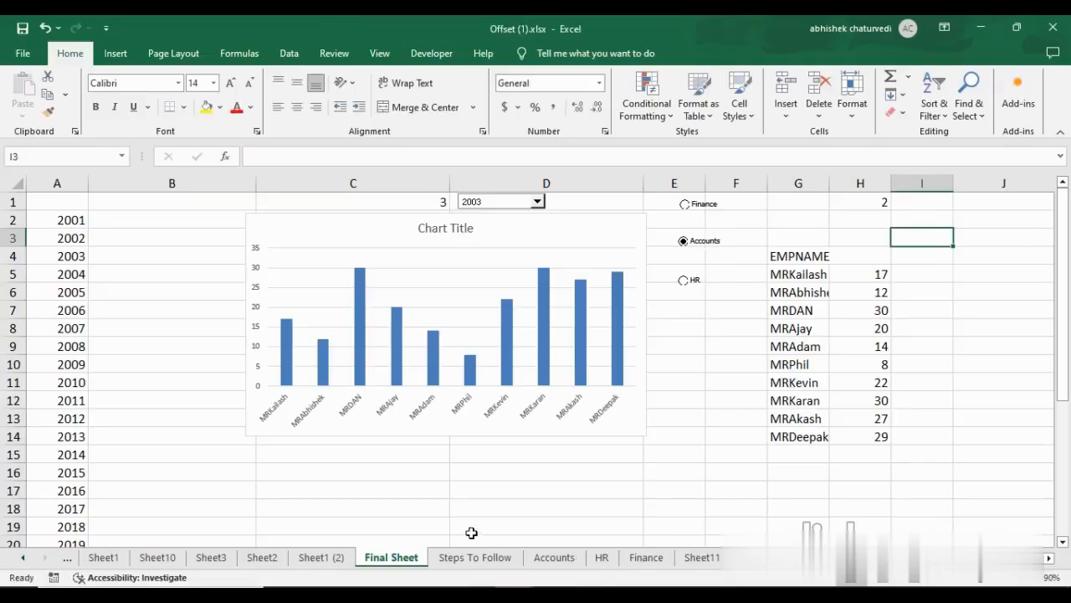
Step: Review the Accounts, HR and Finance data sheets and the instructions on the Steps To Follow sheet
left_click(558, 557)
left_click(602, 557)
left_click(645, 557)
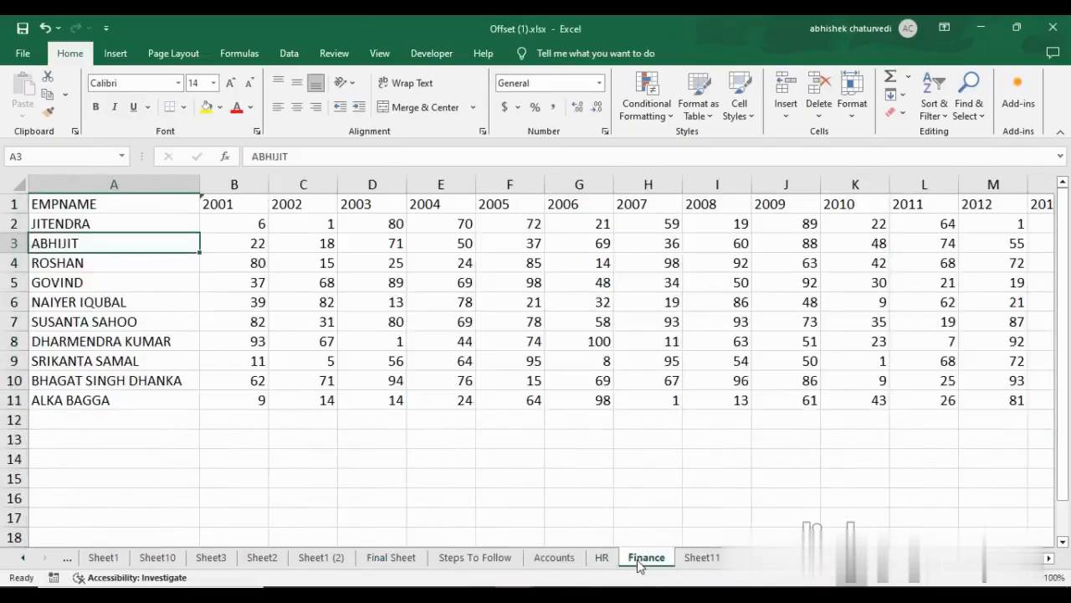
left_click(393, 559)
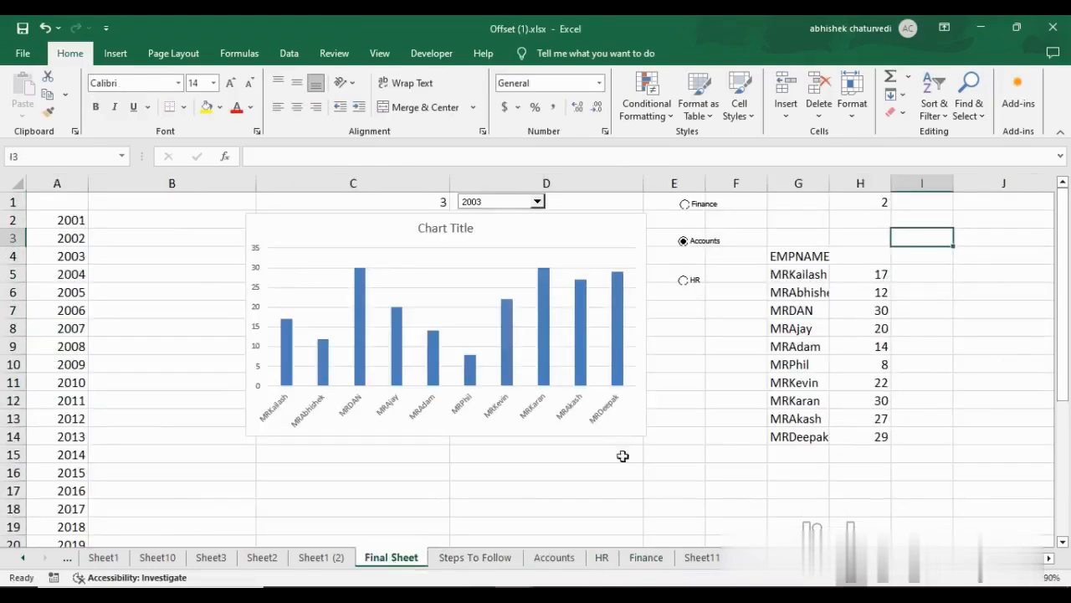
left_click(709, 513)
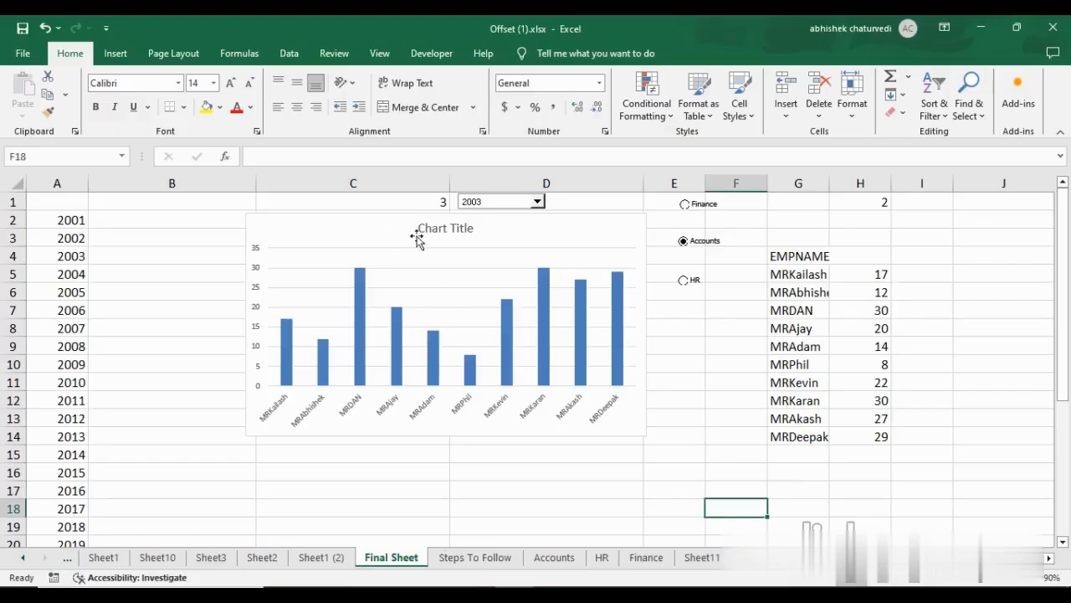
left_click(475, 557)
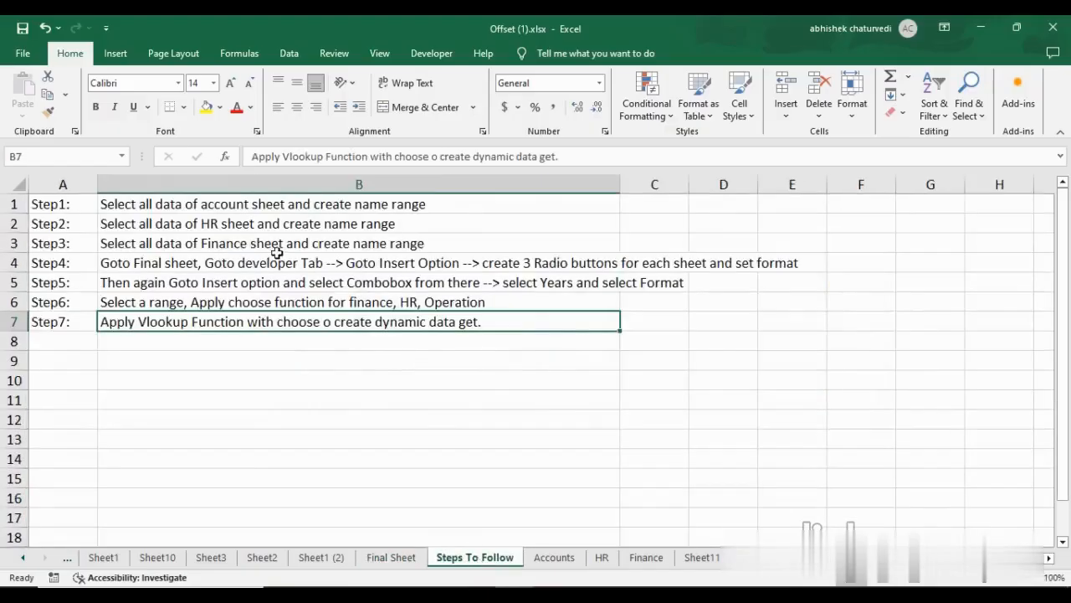
left_click(175, 204)
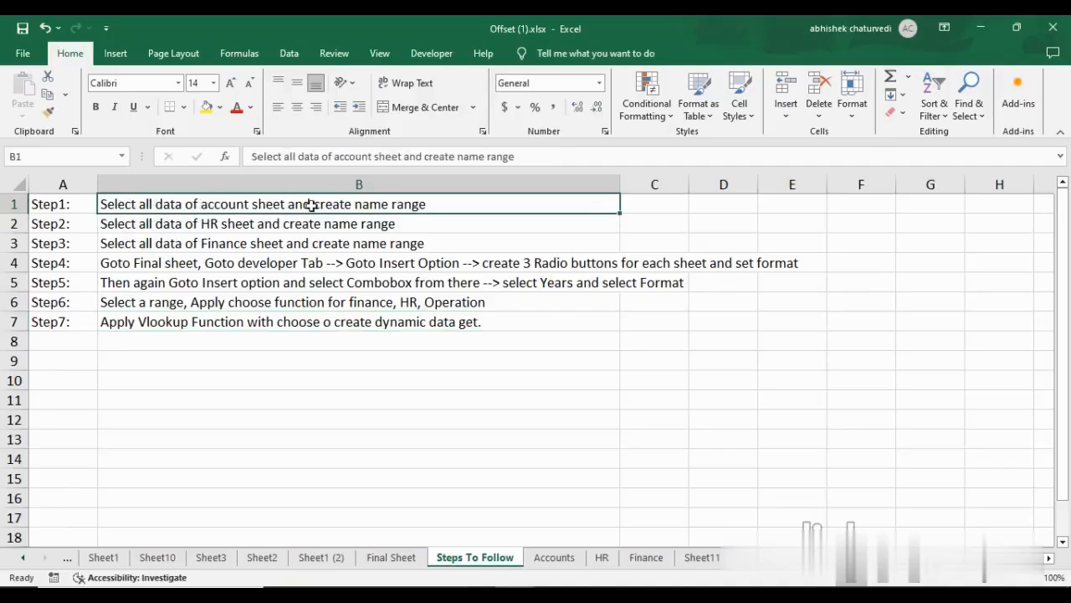
left_click(393, 559)
Step: Select the whole data table on the Accounts sheet, A1 to AE11, and name the range Account
left_click(550, 562)
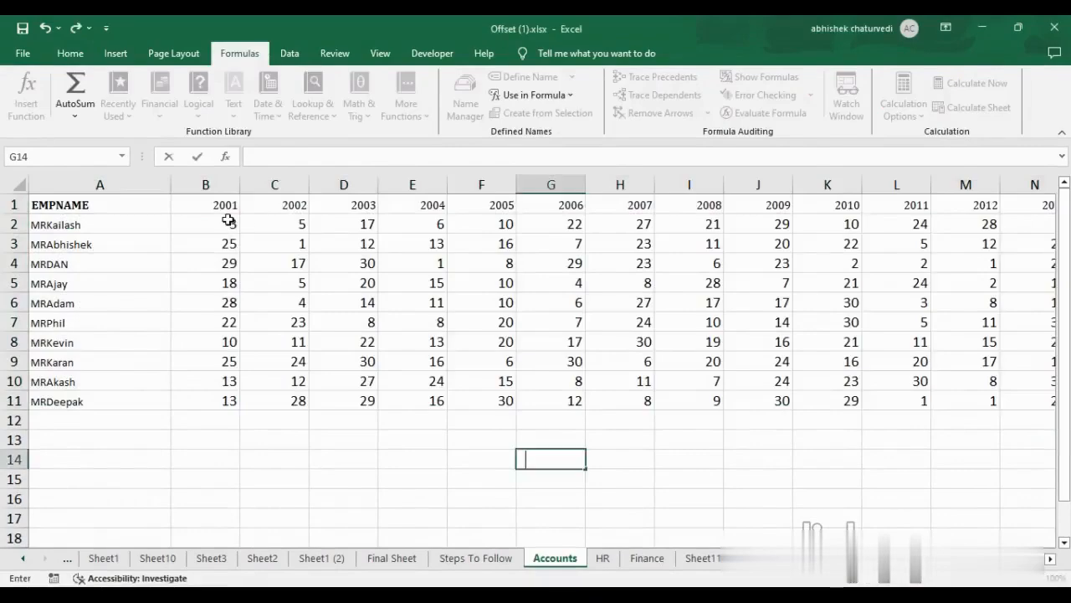
left_click(290, 365)
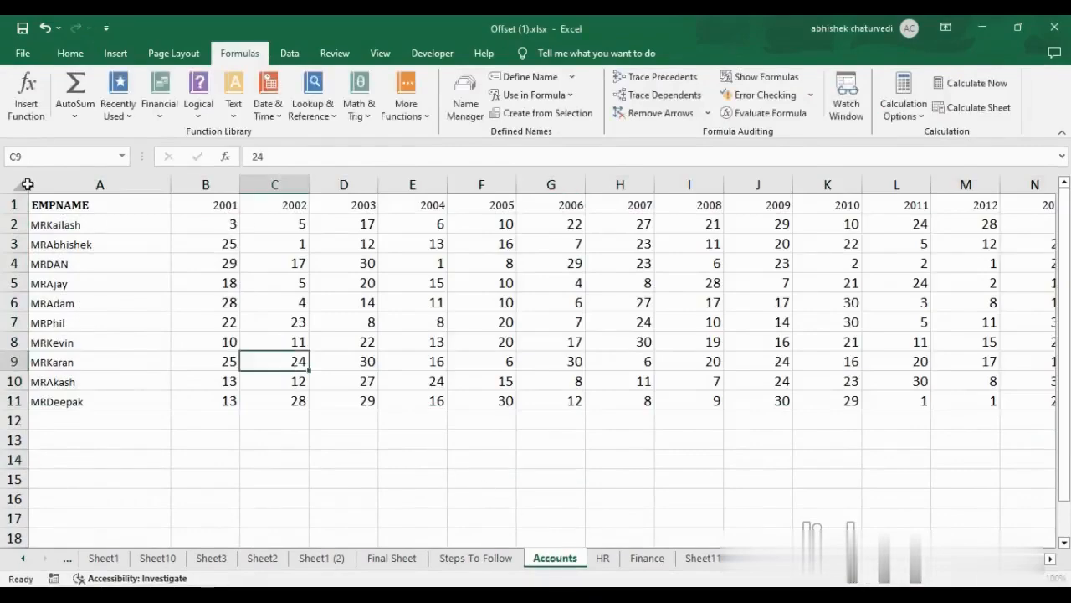
left_click(85, 207)
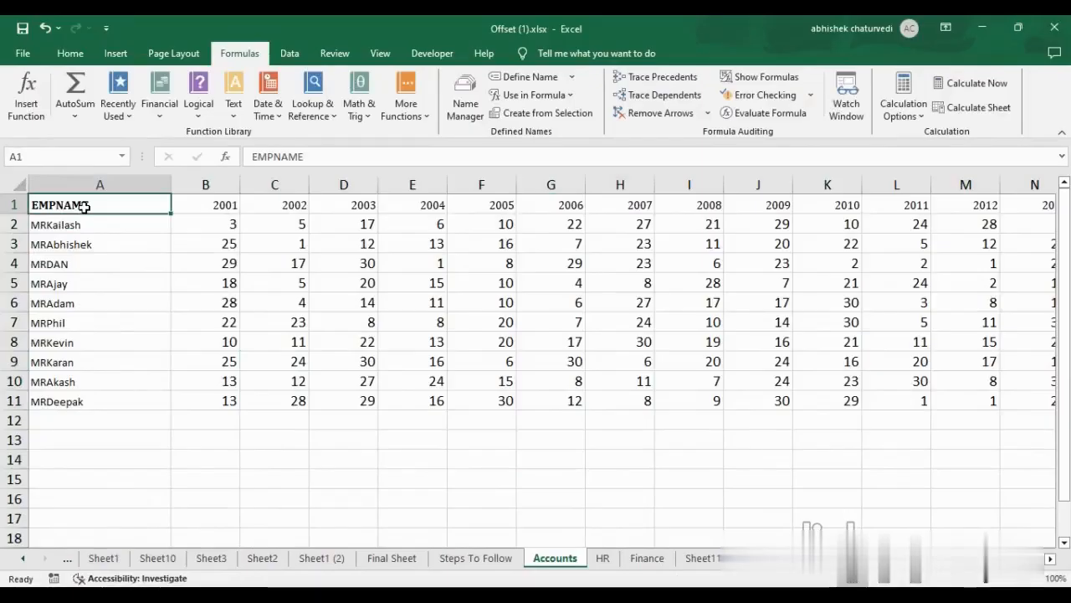
key("ctrl+shift+Right")
key("ctrl+shift+Down")
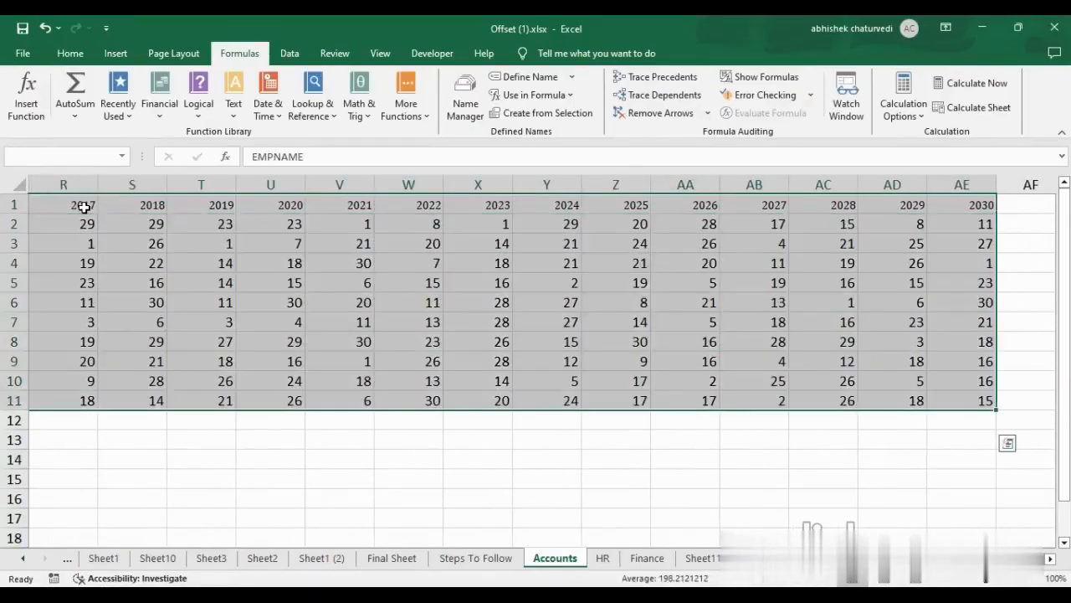
left_click(83, 156)
type("A")
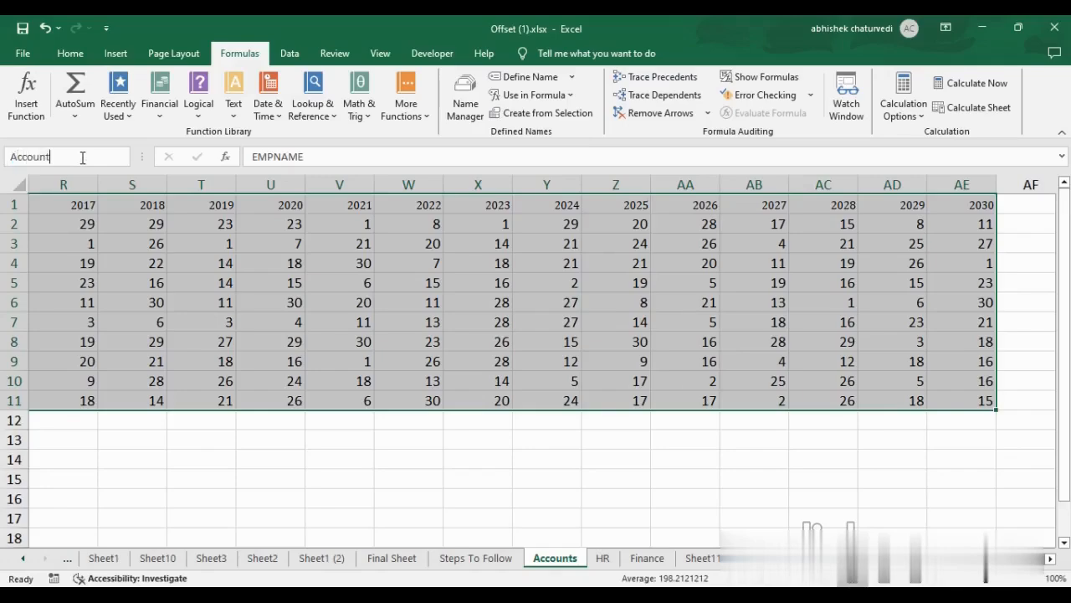
type("ccount")
key("Return")
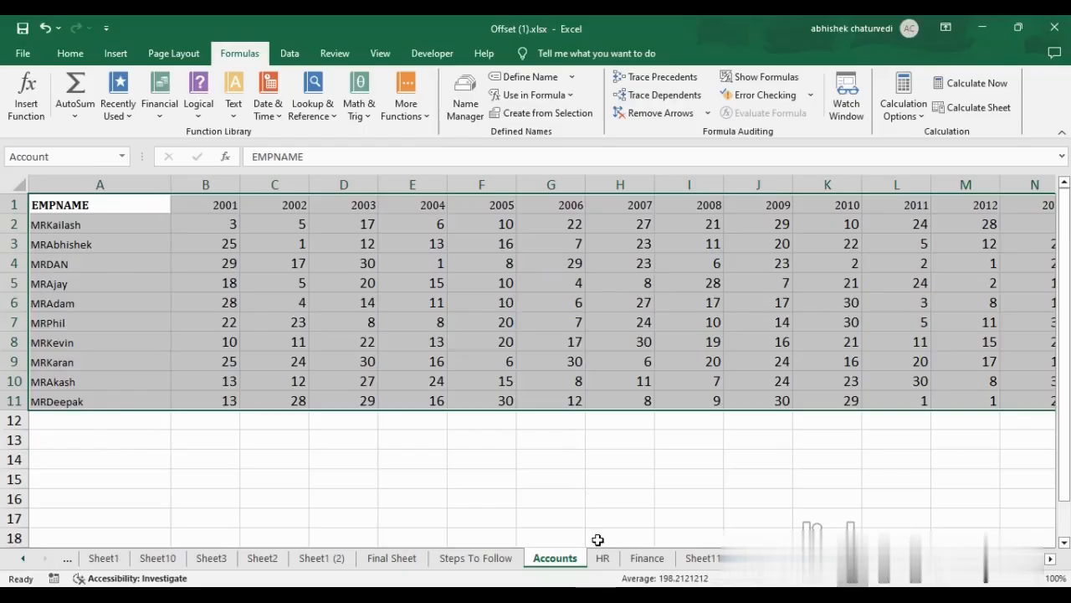
Step: Check Step2 of the instructions and name the whole HR sheet data table, A1 to AE11, as the range HR
left_click(475, 558)
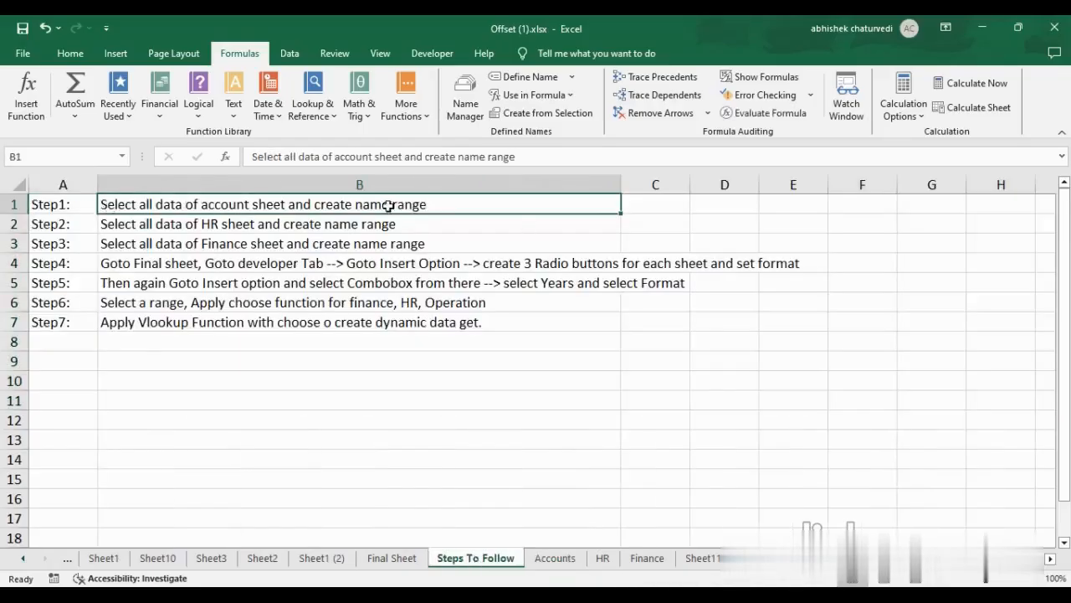
left_click(110, 232)
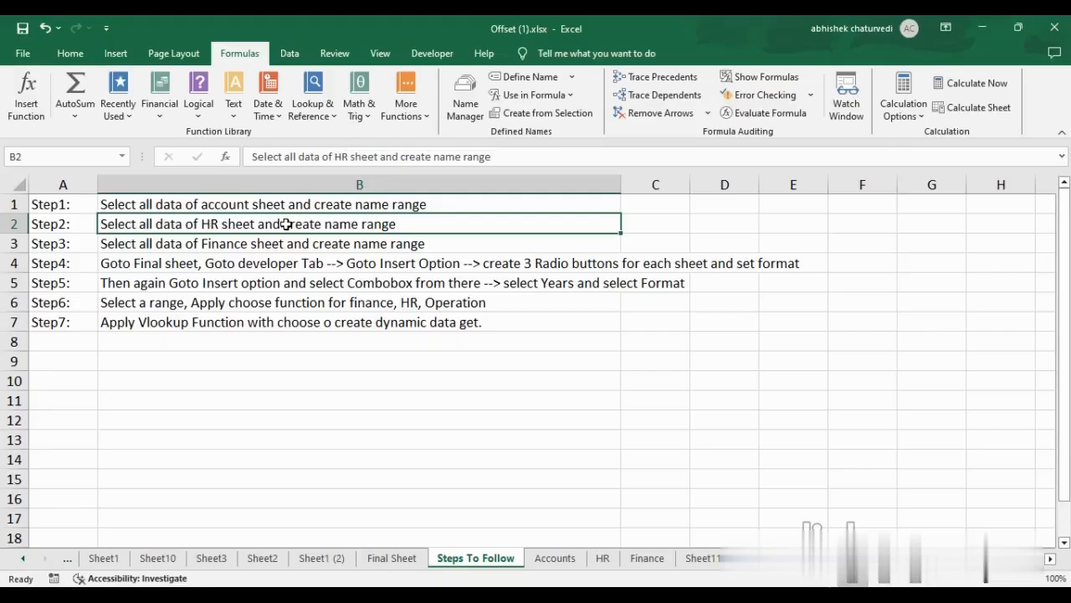
left_click(601, 558)
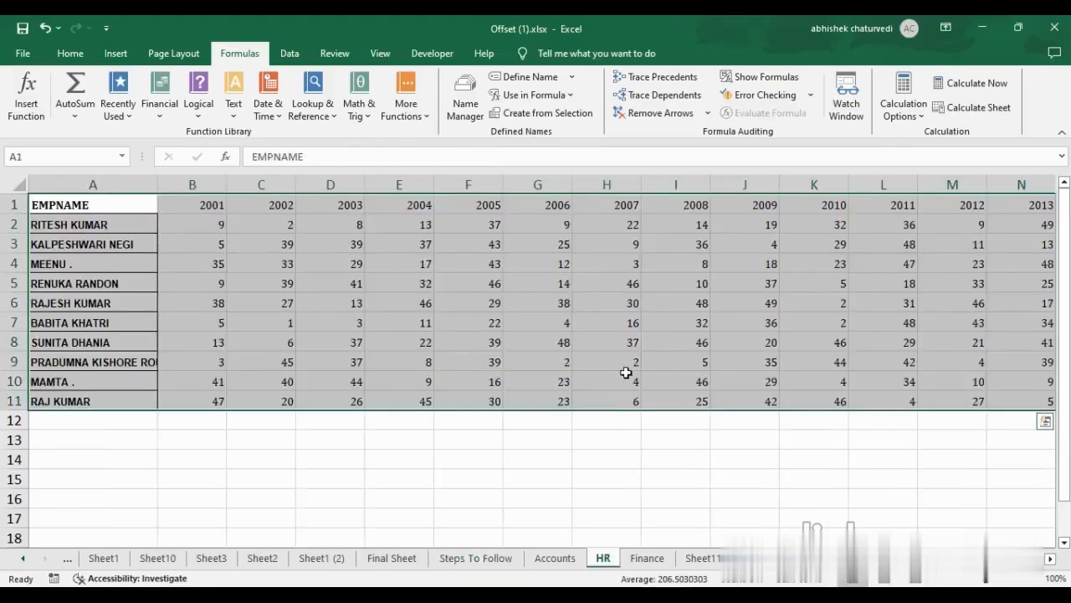
left_click(241, 252)
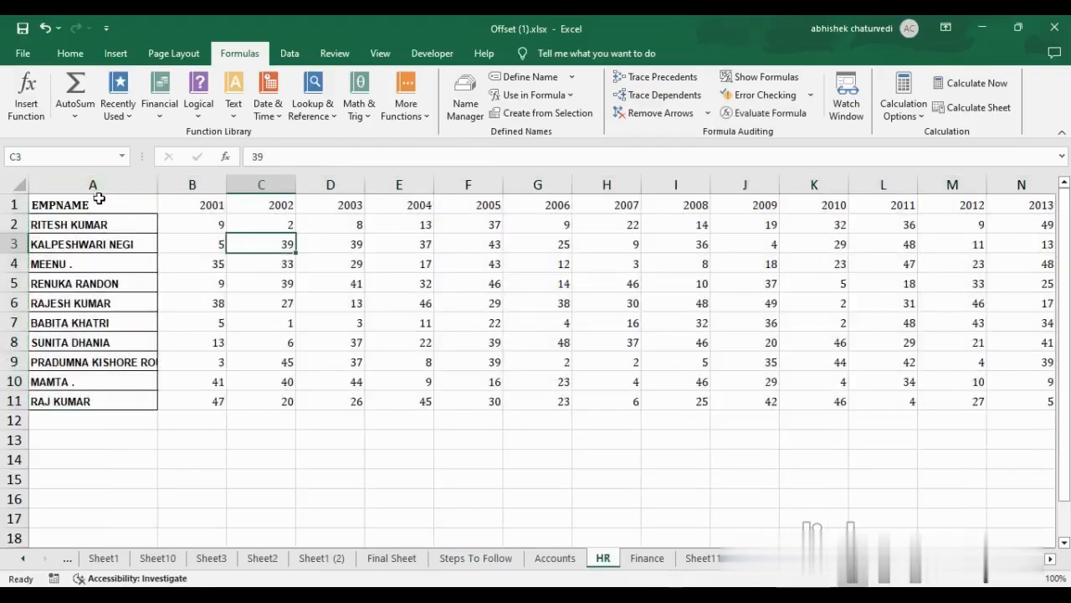
left_click(99, 200)
key("ctrl+shift+Right")
key("ctrl+shift+Down")
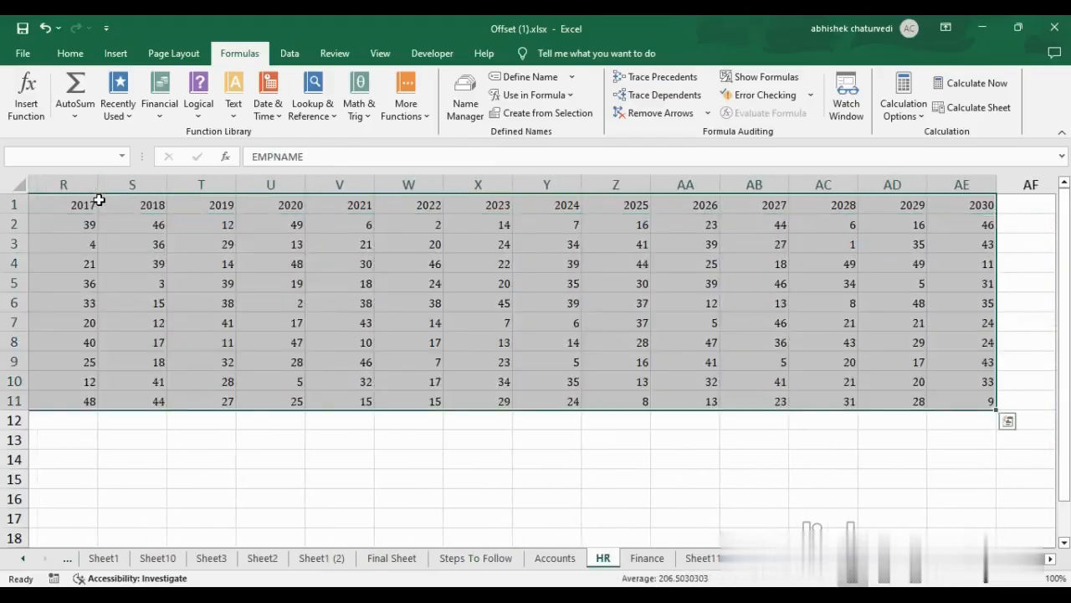
left_click(89, 156)
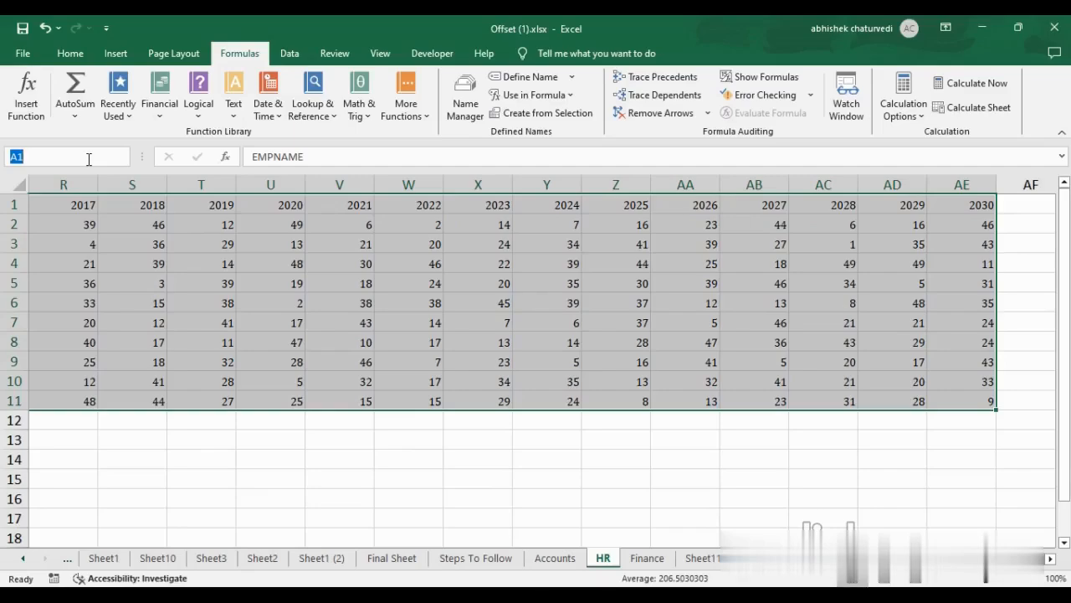
type("HR")
key("Return")
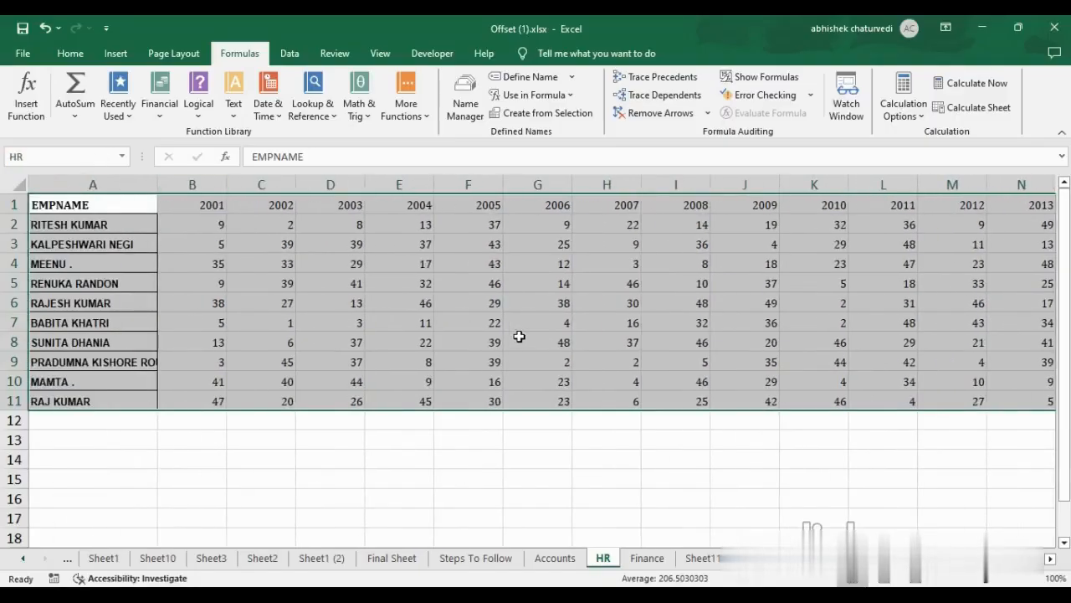
Step: Check Step3 of the instructions and name the whole Finance sheet data table, A1 to AE11, as the range Finance
left_click(475, 558)
left_click(343, 247)
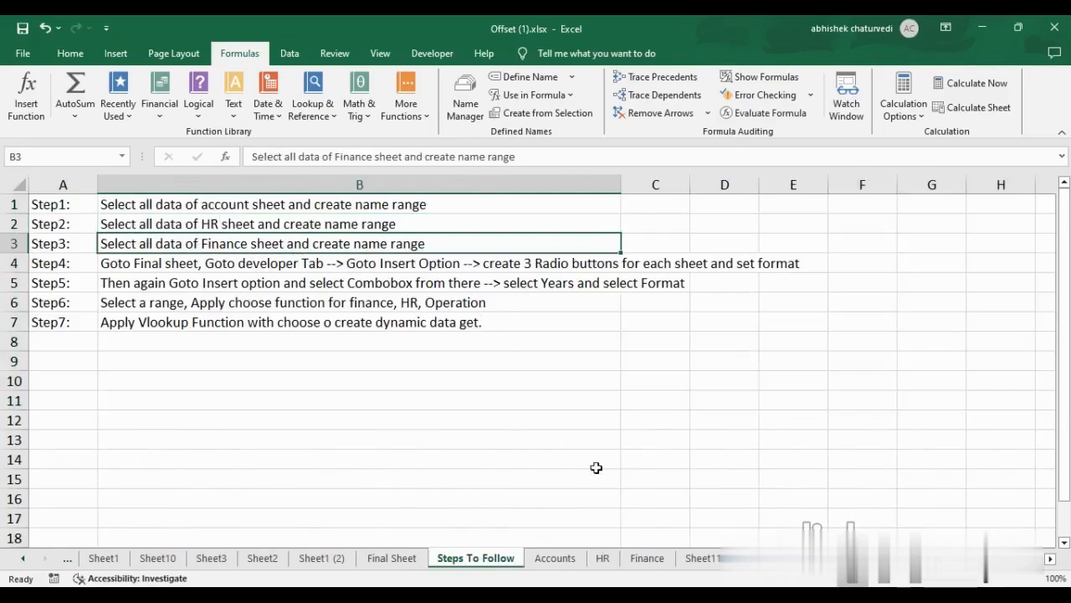
left_click(647, 568)
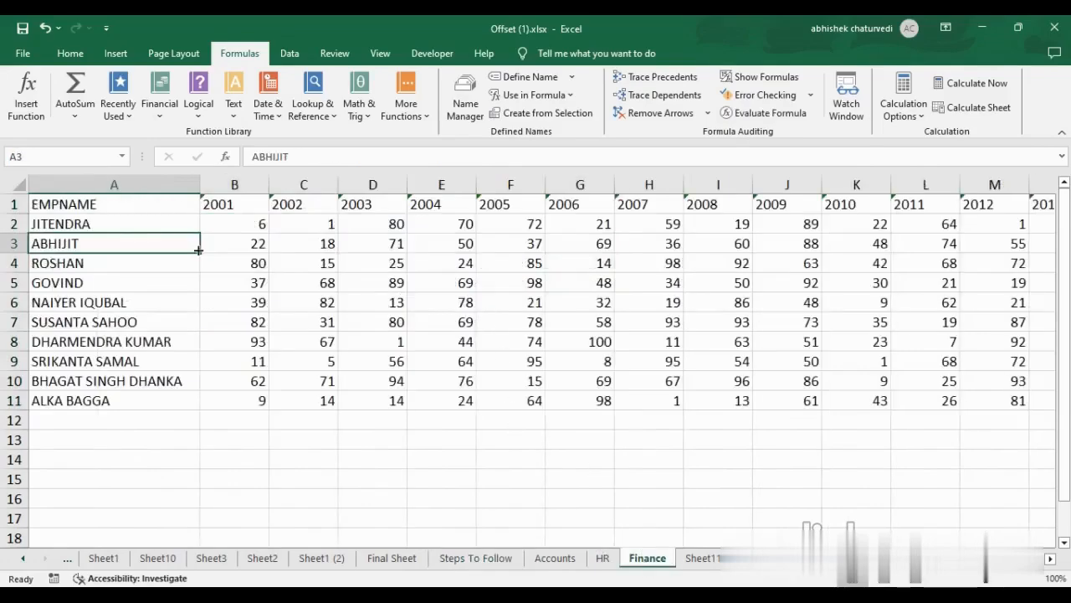
left_click(102, 206)
key("ctrl+shift+Right")
key("ctrl+shift+Down")
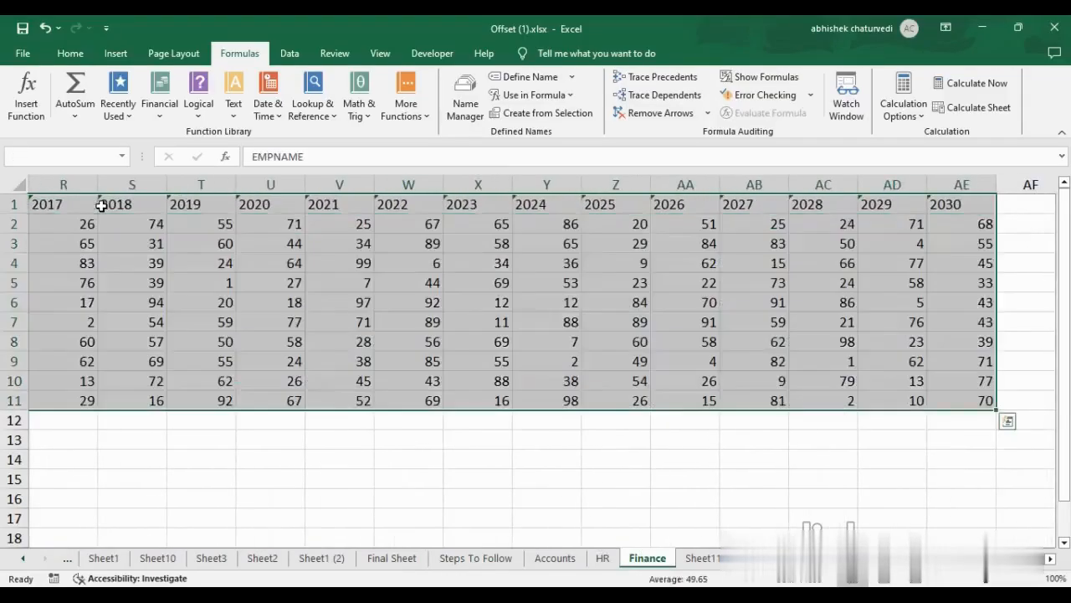
left_click(91, 158)
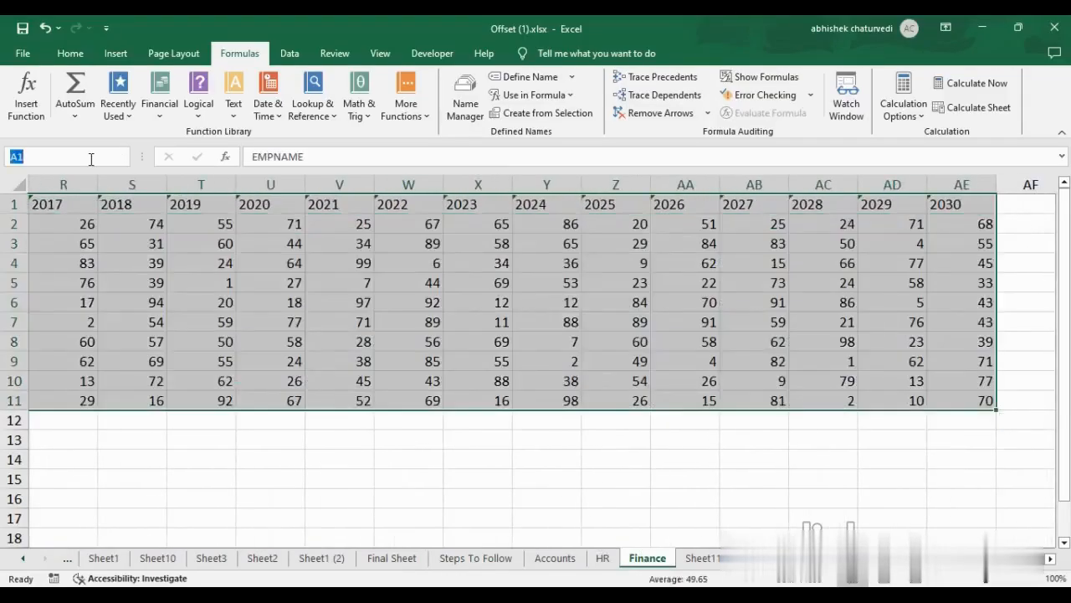
type("Finance")
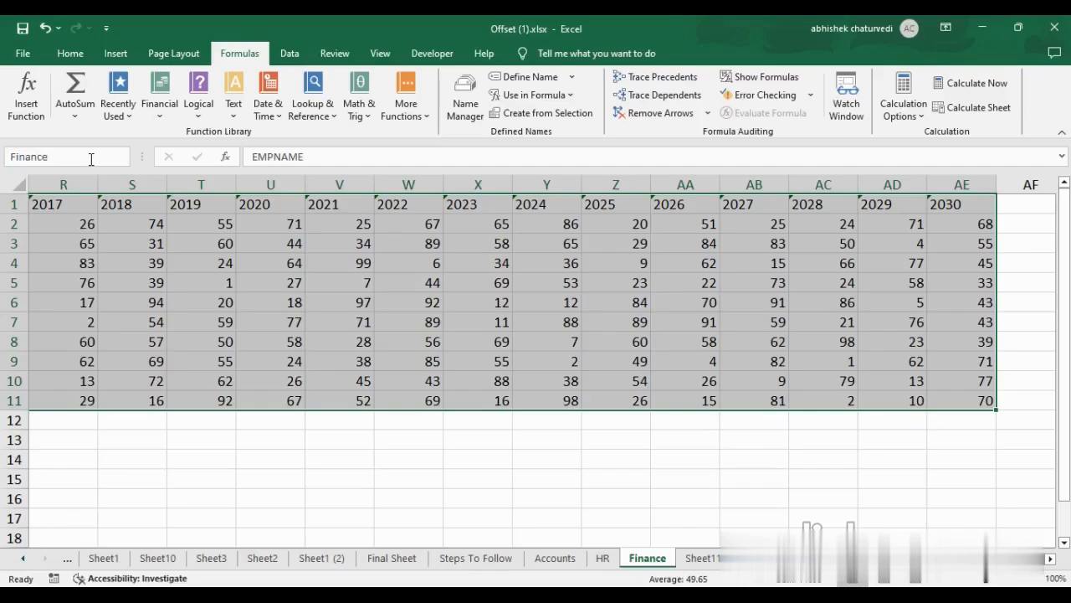
key("Return")
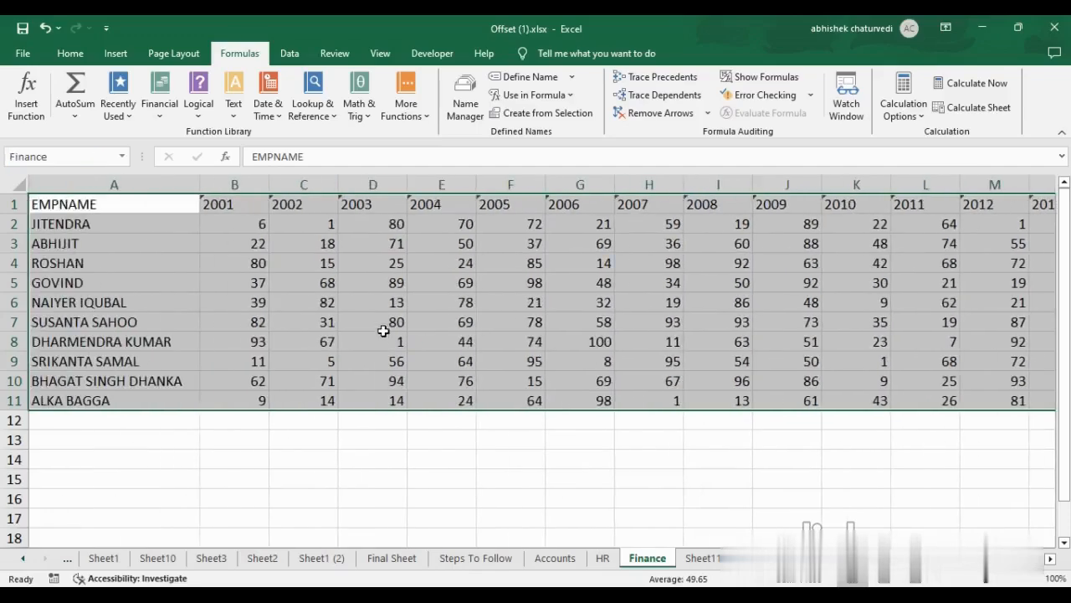
Step: Check Step4 of the instructions on the Steps To Follow sheet and delete the old chart from the Final Sheet
left_click(381, 328)
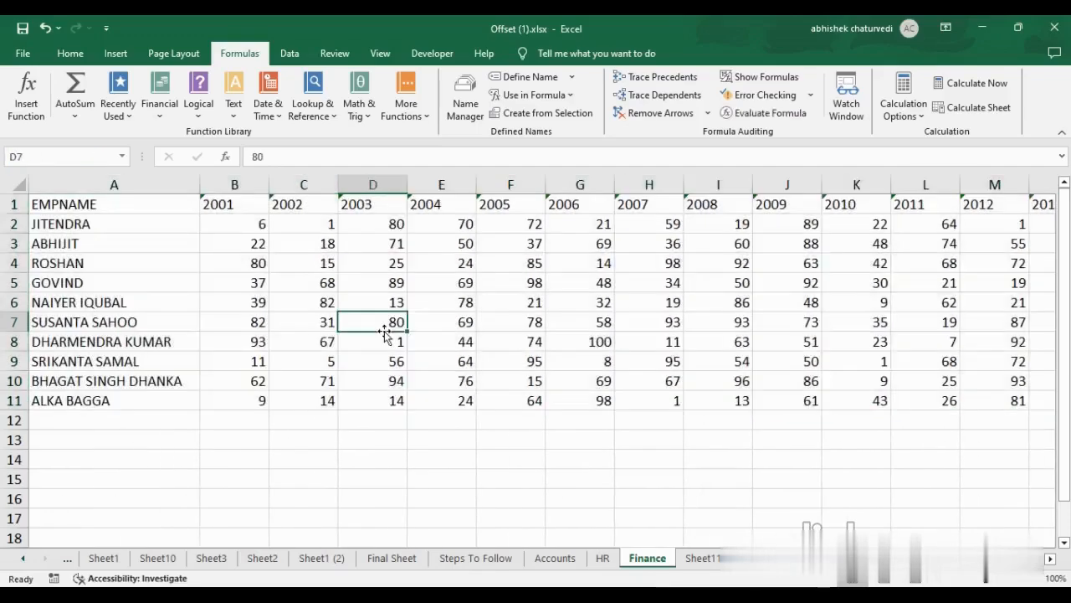
left_click(469, 557)
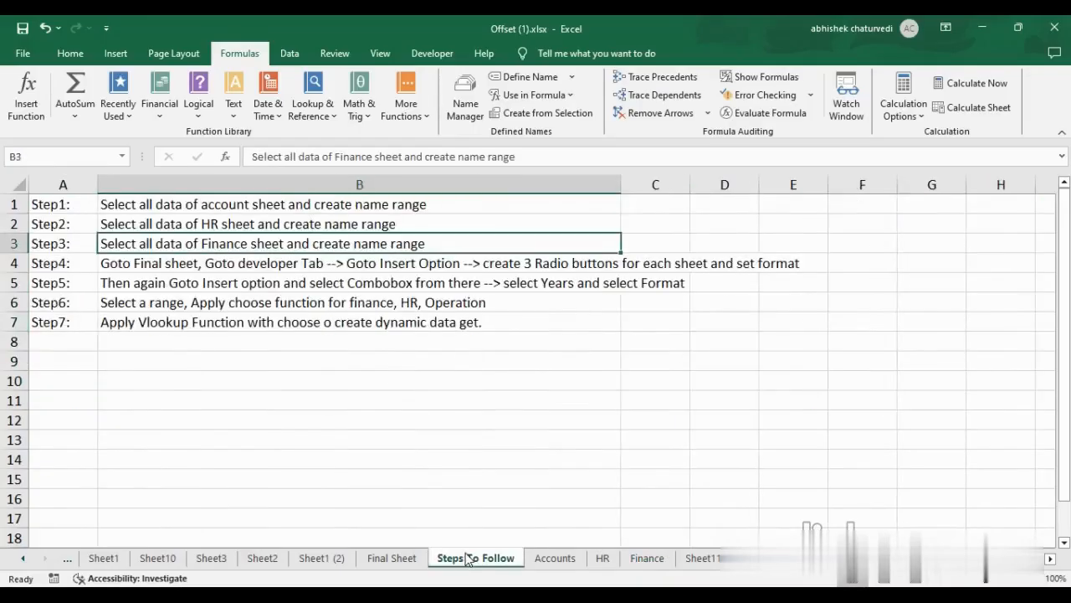
left_click(153, 262)
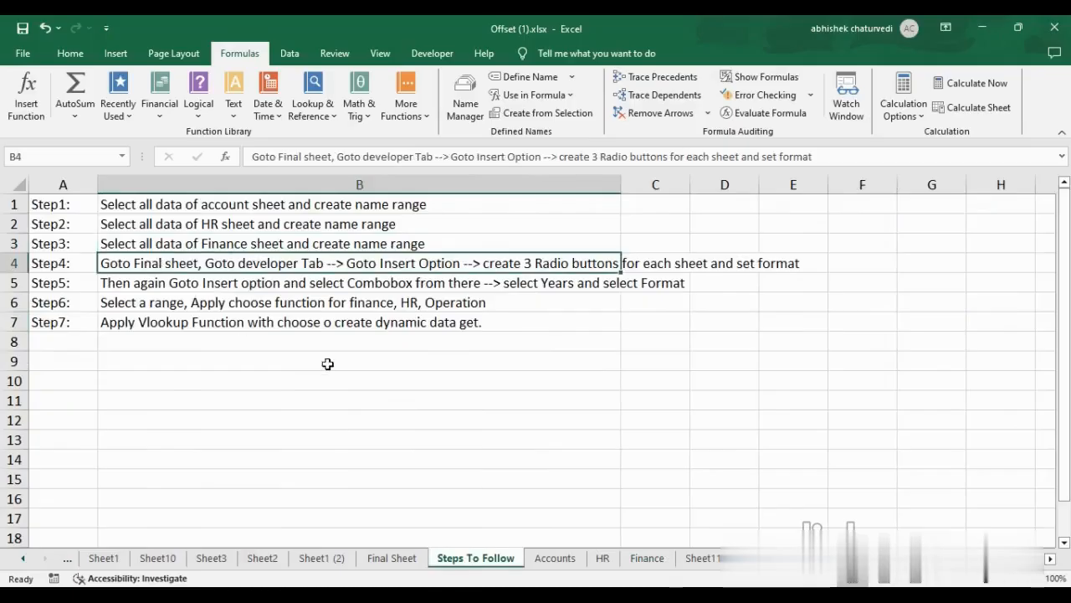
left_click(391, 559)
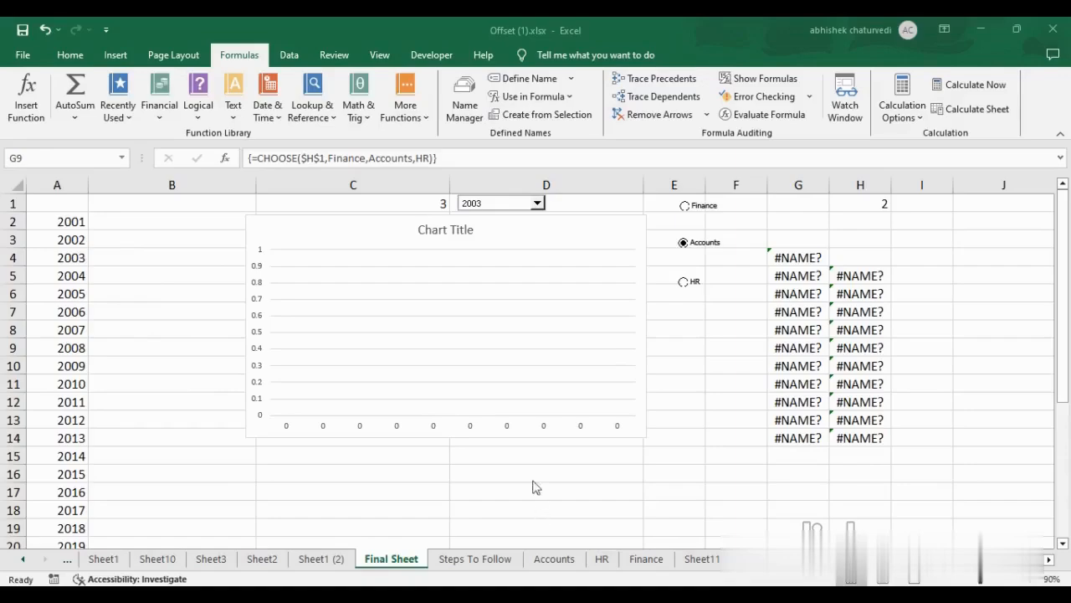
left_click(481, 242)
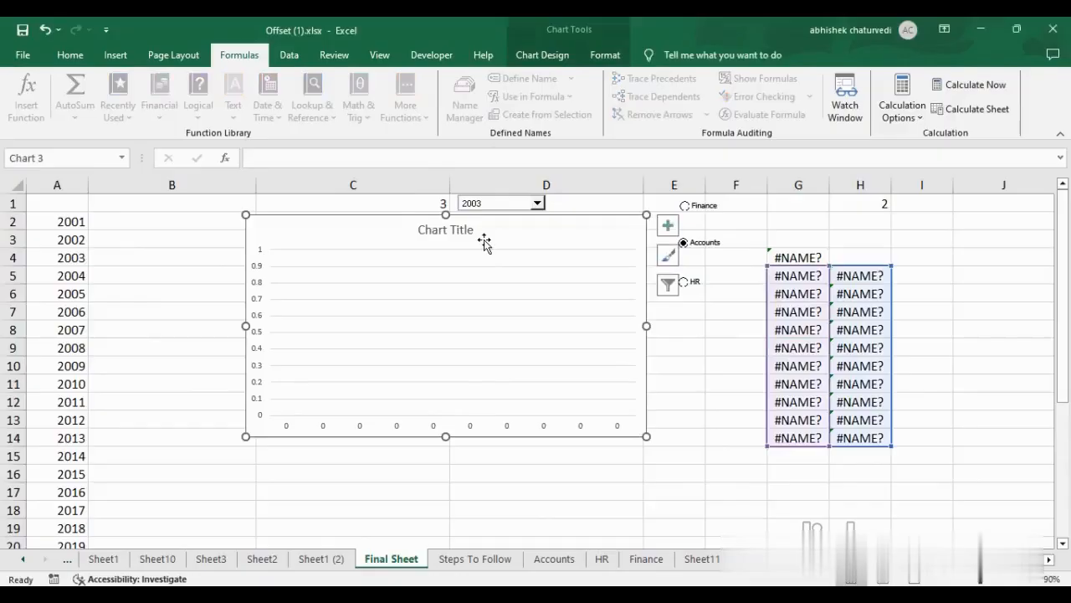
key("Delete")
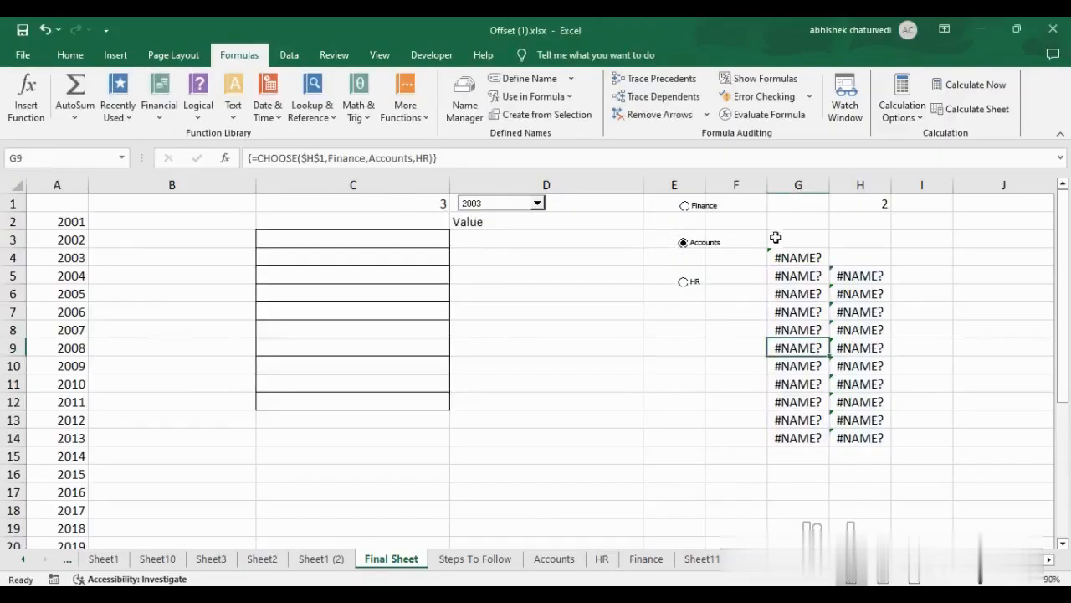
Step: Clear the old formulas in the range F4 to I16 and the contents of cell H1 on the Final Sheet
left_click_drag(758, 252, 921, 474)
key("Delete")
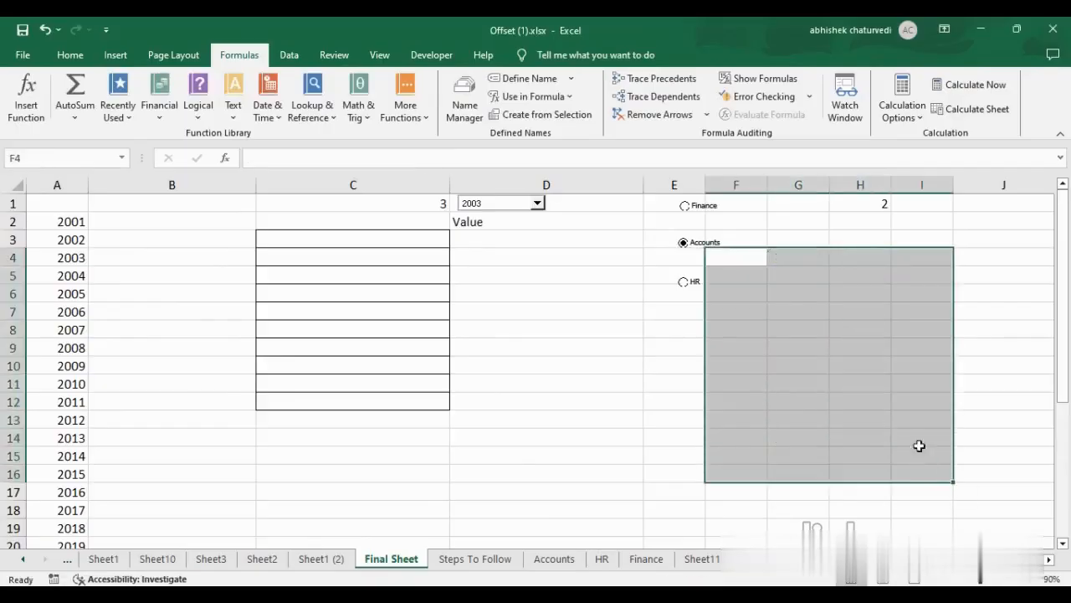
left_click(849, 204)
key("Delete")
left_click(756, 255)
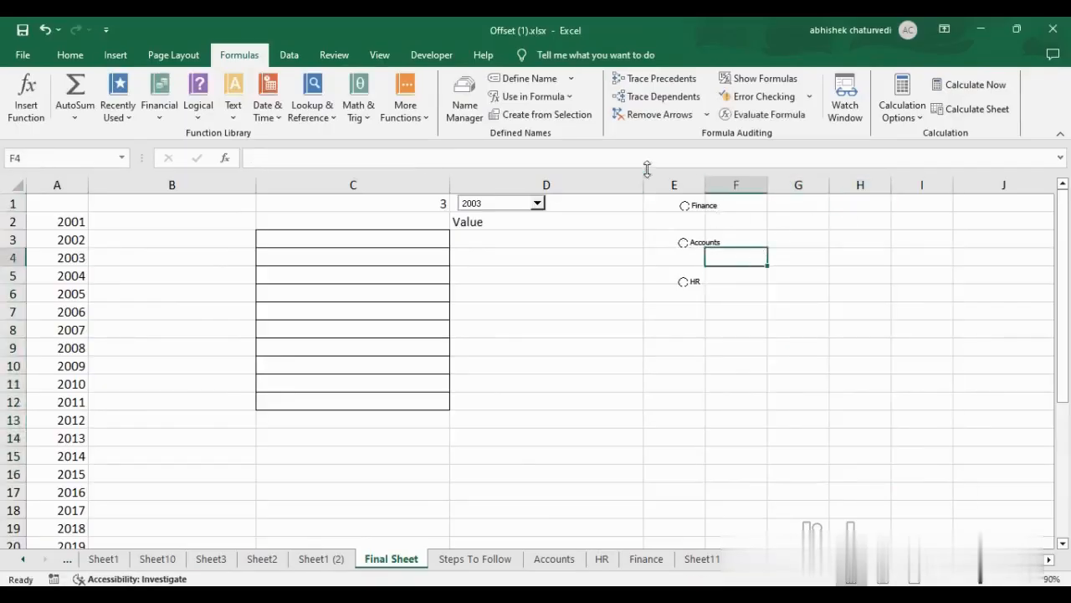
Step: Delete the existing Finance, Accounts and HR option buttons from the Final Sheet
left_click(692, 205, "ctrl")
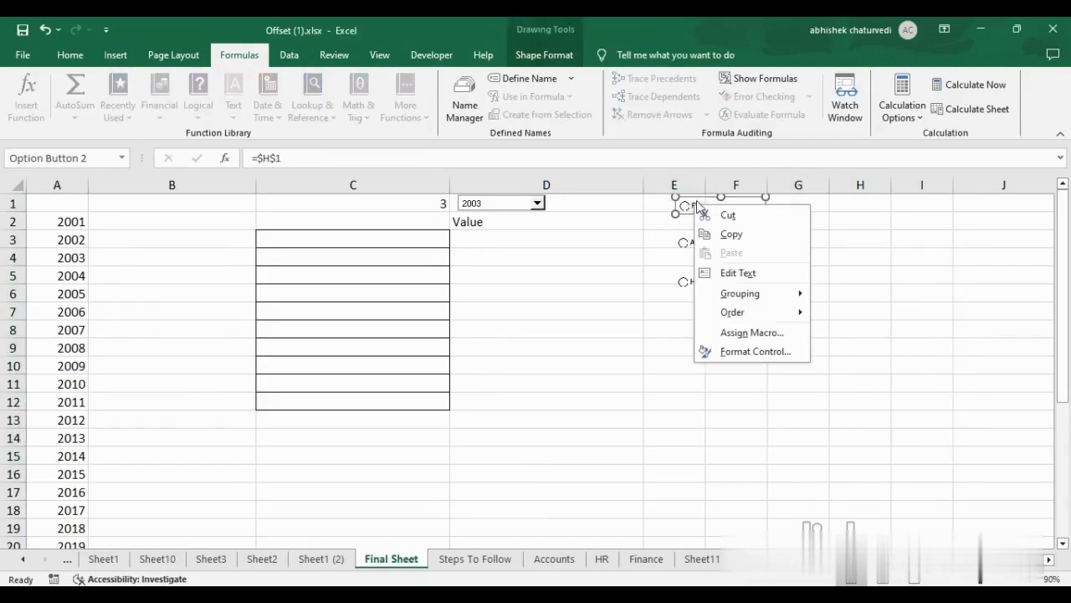
left_click(696, 206)
left_click(736, 257)
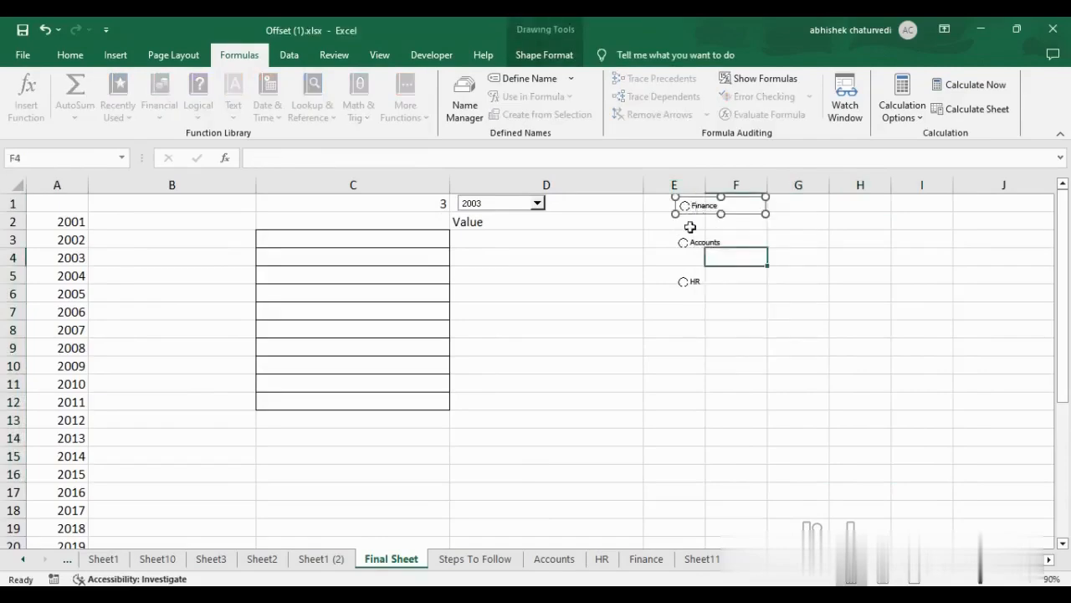
right_click(693, 243)
left_click(694, 244)
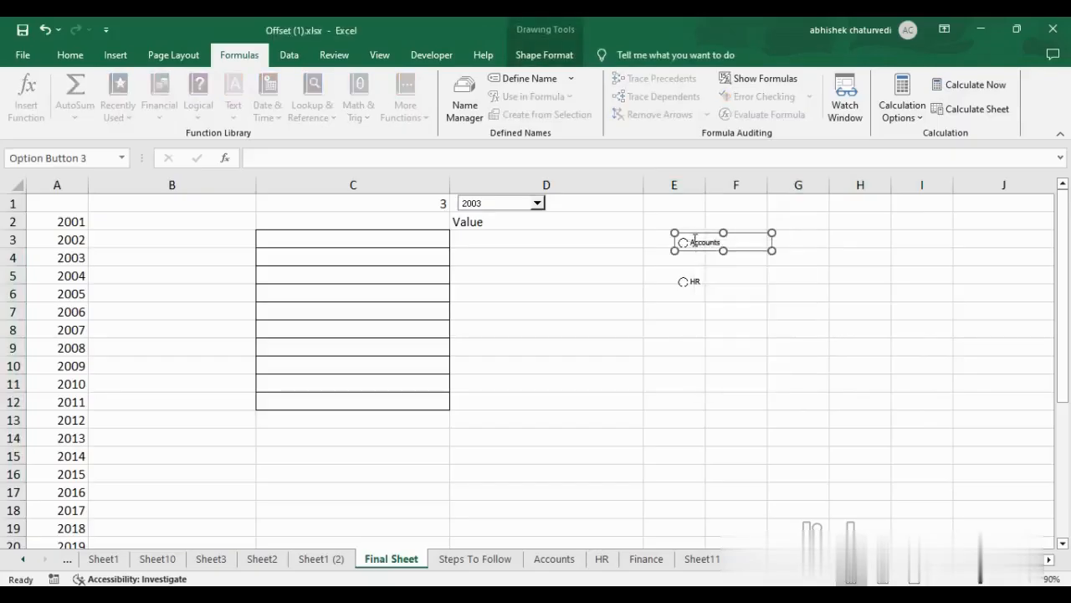
key("Delete")
right_click(697, 287)
left_click(694, 281)
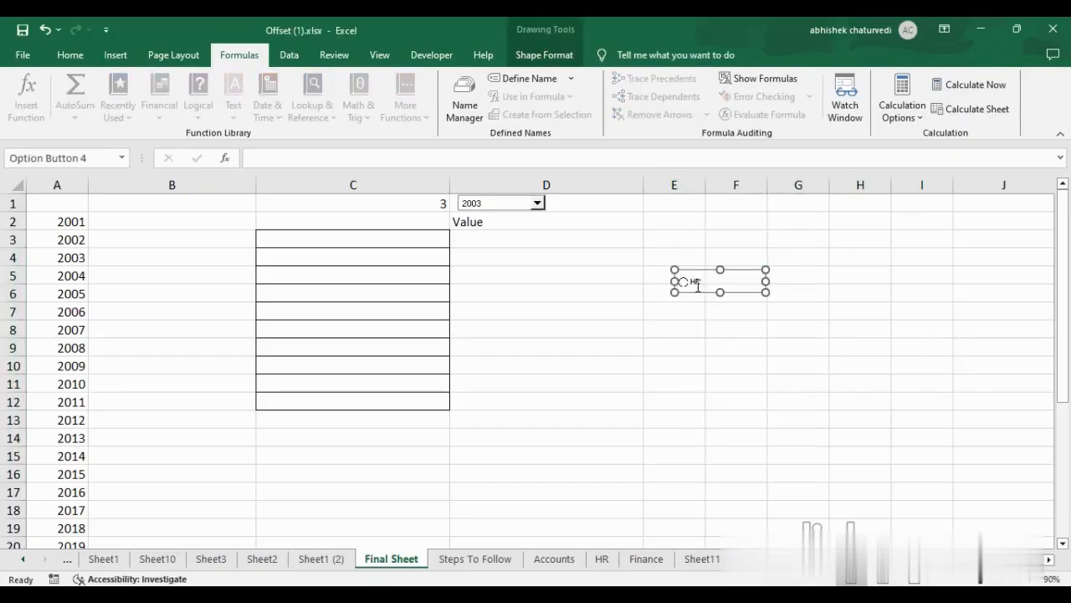
key("Delete")
left_click(672, 350)
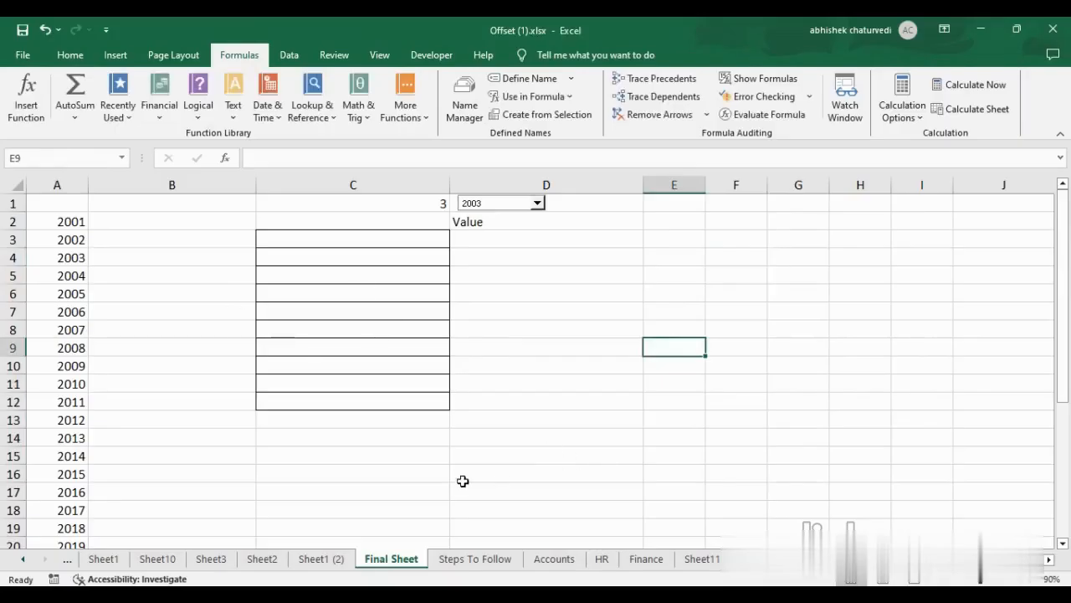
Step: Reread Step4 of the instructions and draw a form-control option button across cells E2 and F2 on the Final Sheet
left_click(458, 556)
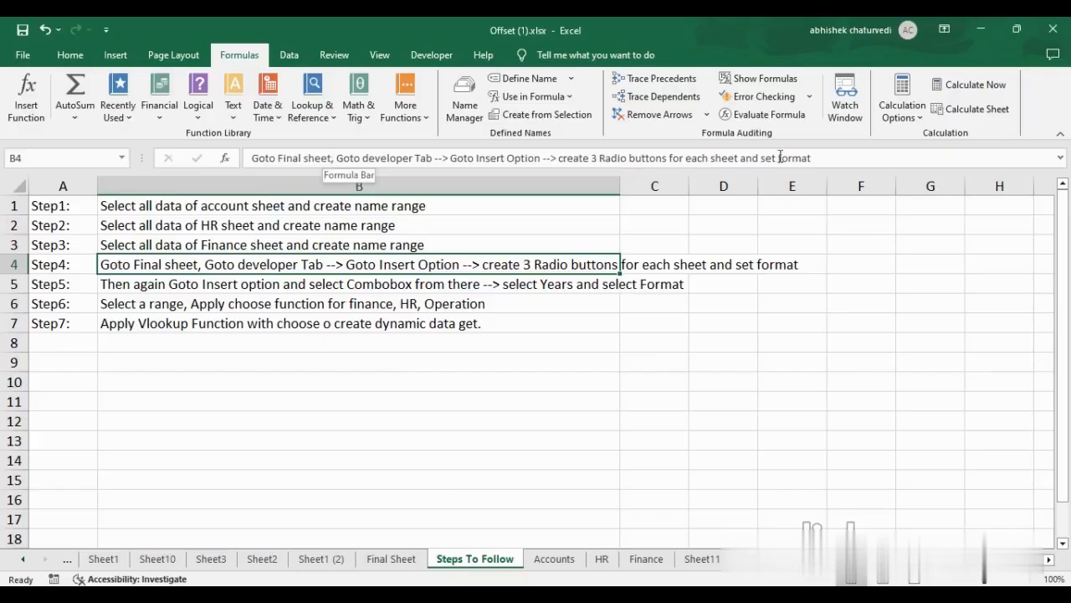
left_click(391, 558)
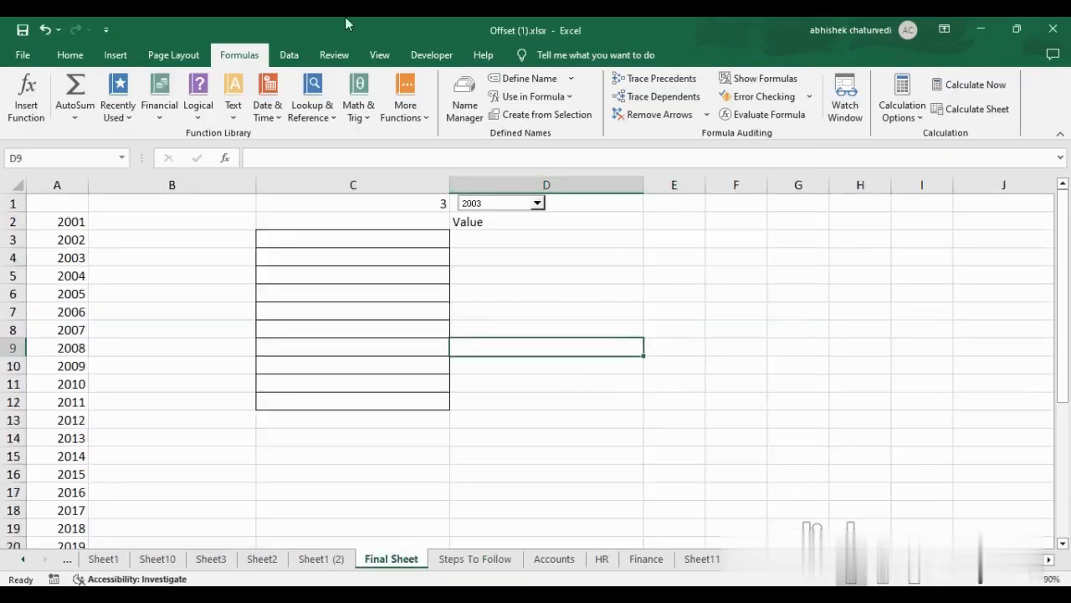
left_click(432, 55)
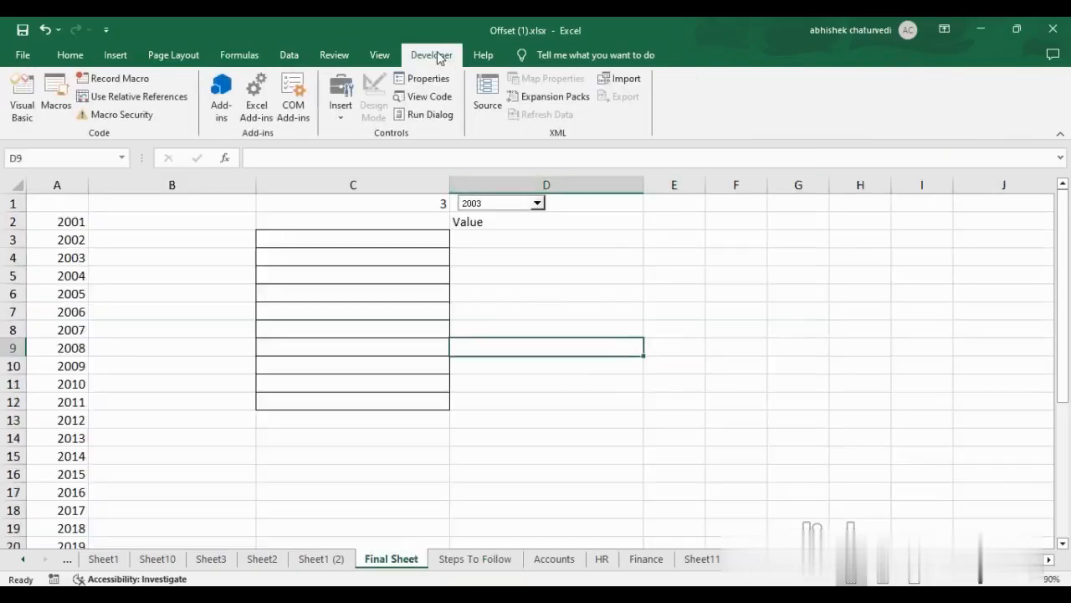
left_click(343, 113)
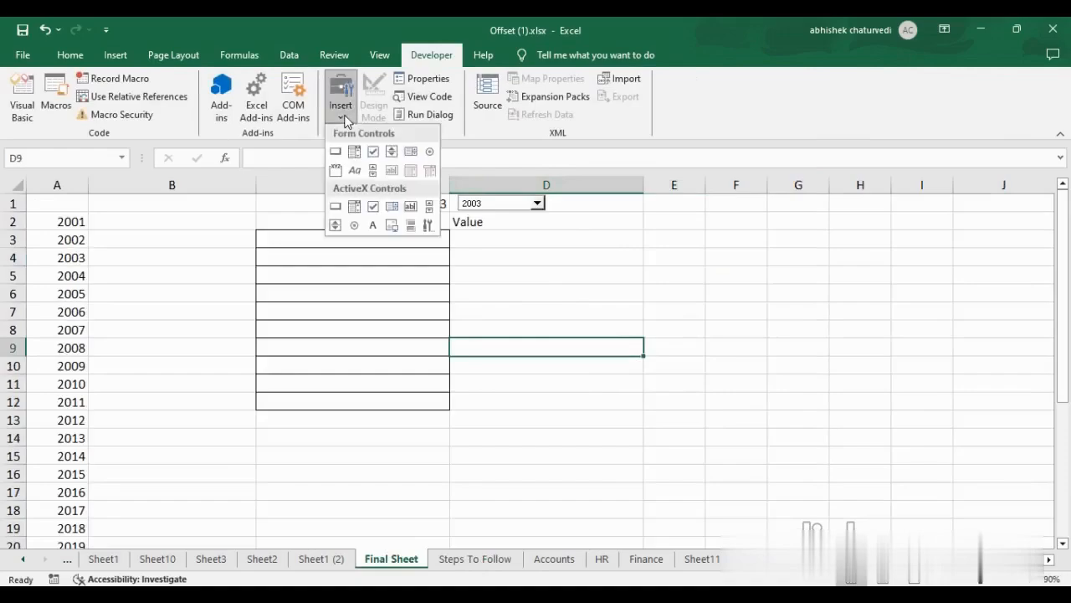
left_click(430, 153)
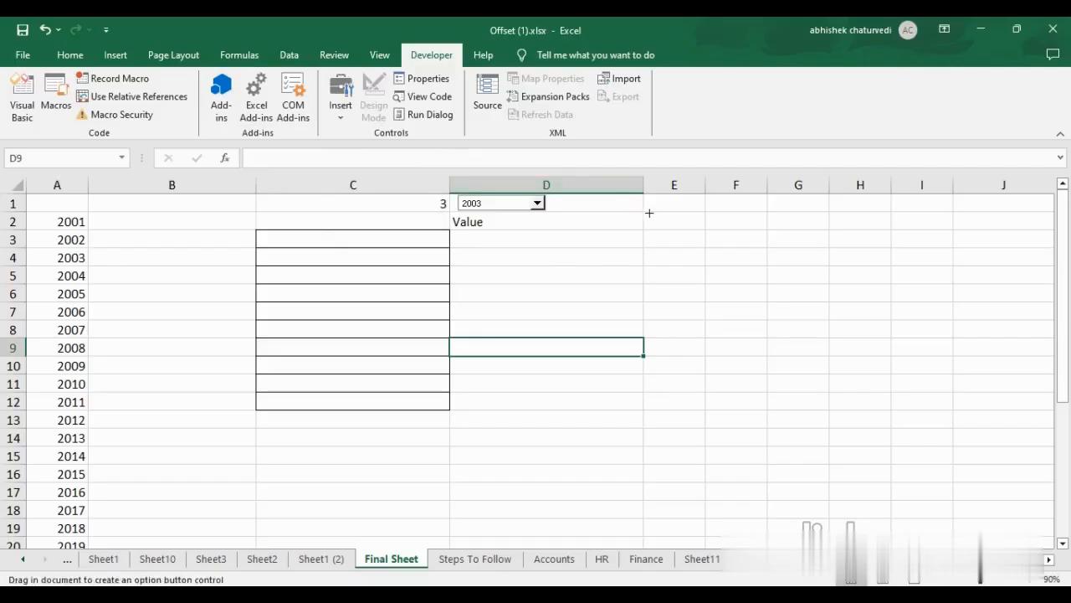
left_click_drag(647, 213, 723, 232)
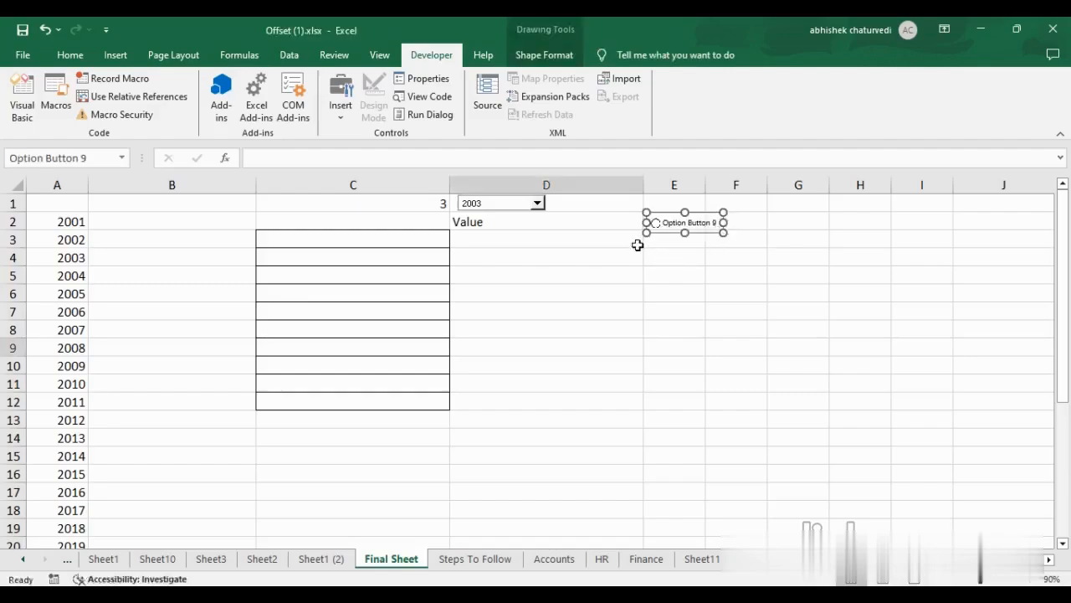
Step: Paste two copies of the new option button below it, one at row 4 and one moved up to row 6
left_click(656, 254)
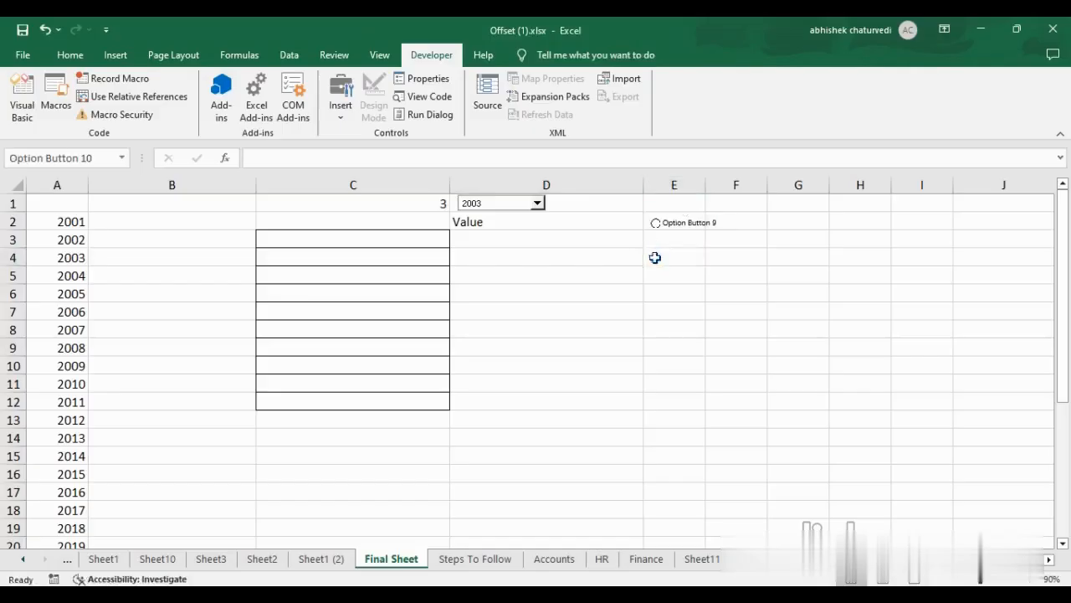
left_click(669, 337)
key("ctrl+v")
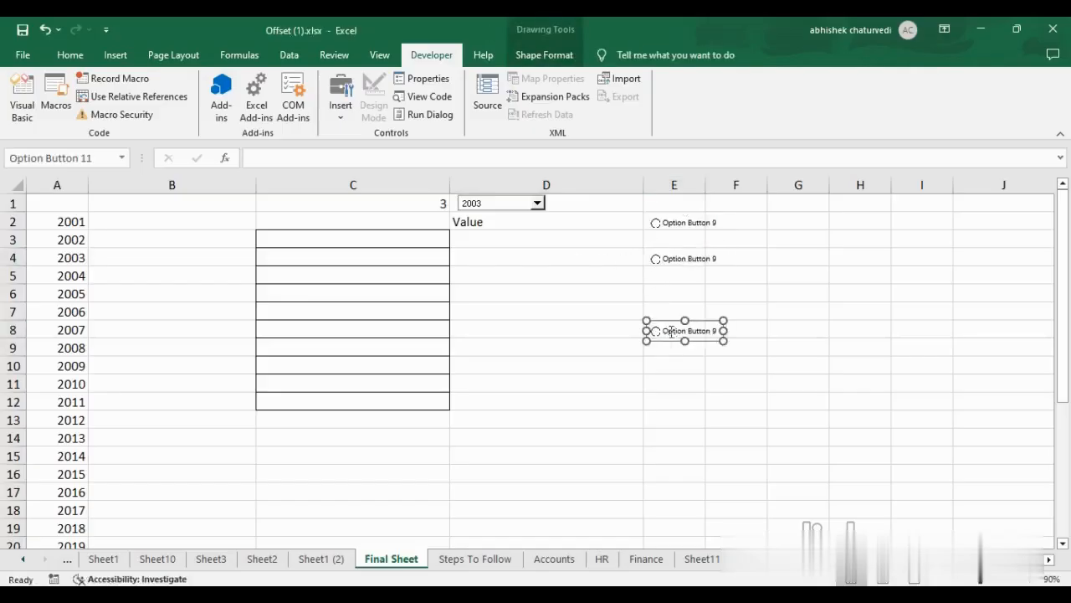
left_click_drag(671, 333, 674, 285)
Step: Replace the caption of the first option button, at E2, with HR
right_click(681, 226)
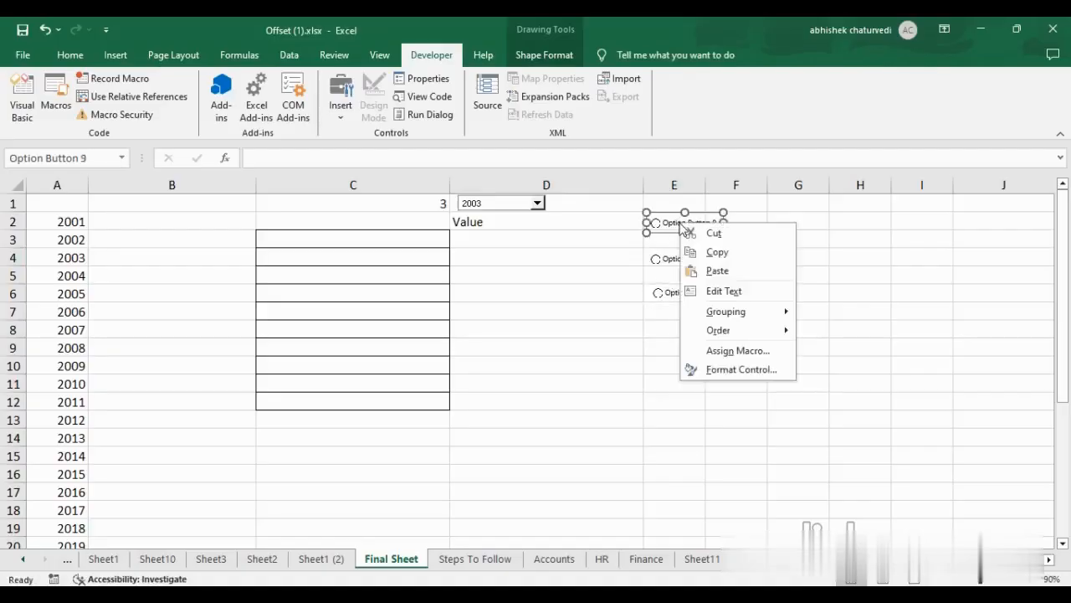
left_click(722, 290)
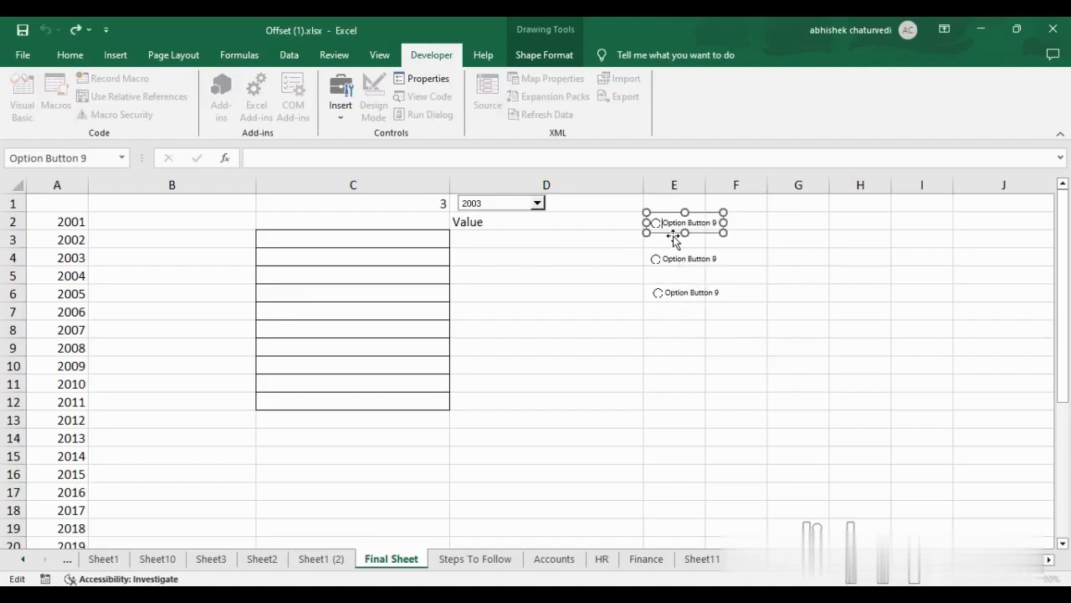
key("Delete")
key("Delete")
key("Delete")
key("Delete")
key("Delete")
key("Delete")
key("Delete")
key("Delete")
key("Delete")
key("Delete")
key("Delete")
type("HR")
Step: Replace the caption of the second option button, at E4, with Accounts
right_click(674, 260)
left_click(714, 325)
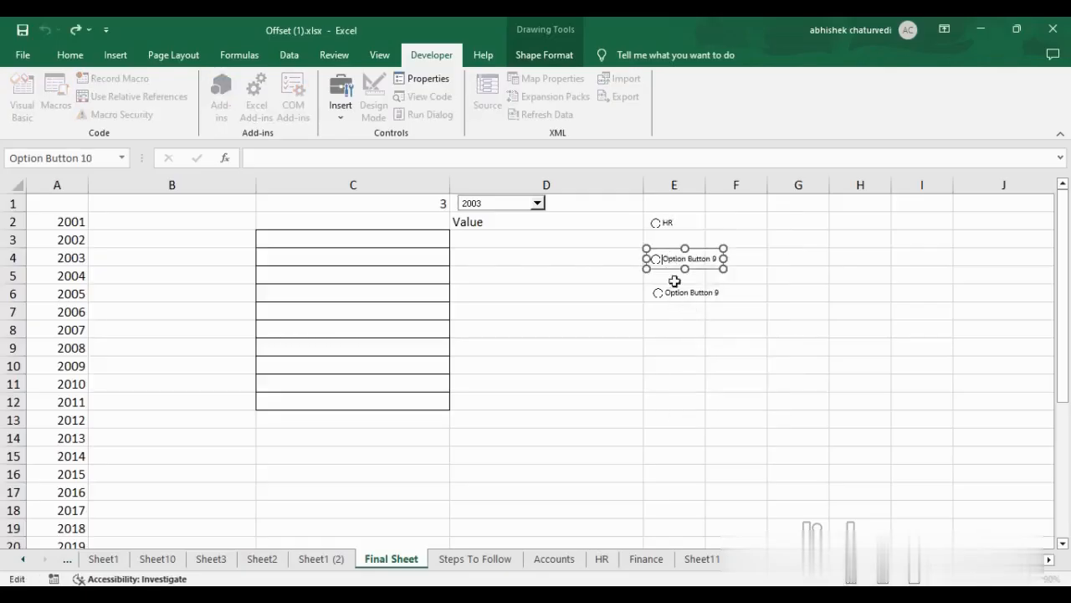
key("Delete")
key("Delete")
key("Delete")
key("Delete")
key("Delete")
key("Delete")
key("Delete")
key("Delete")
key("Delete")
key("Delete")
key("Delete")
key("Delete")
Step: Replace the caption of the third option button, at E6, with Operations and deselect it
right_click(673, 295)
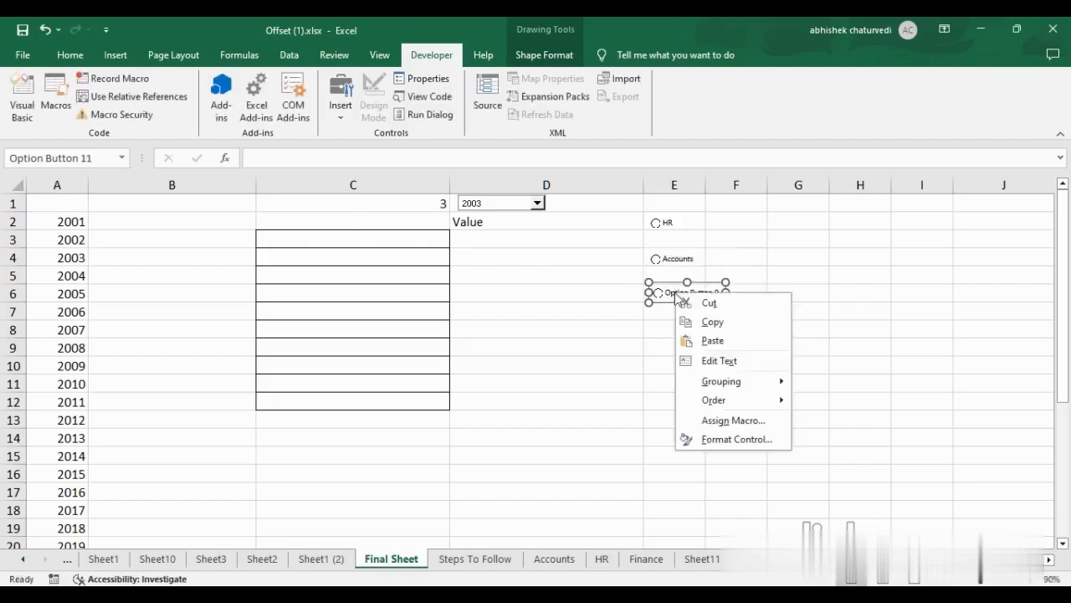
left_click(709, 359)
key("Delete")
key("Delete")
key("Delete")
key("Delete")
key("Delete")
key("Delete")
key("Delete")
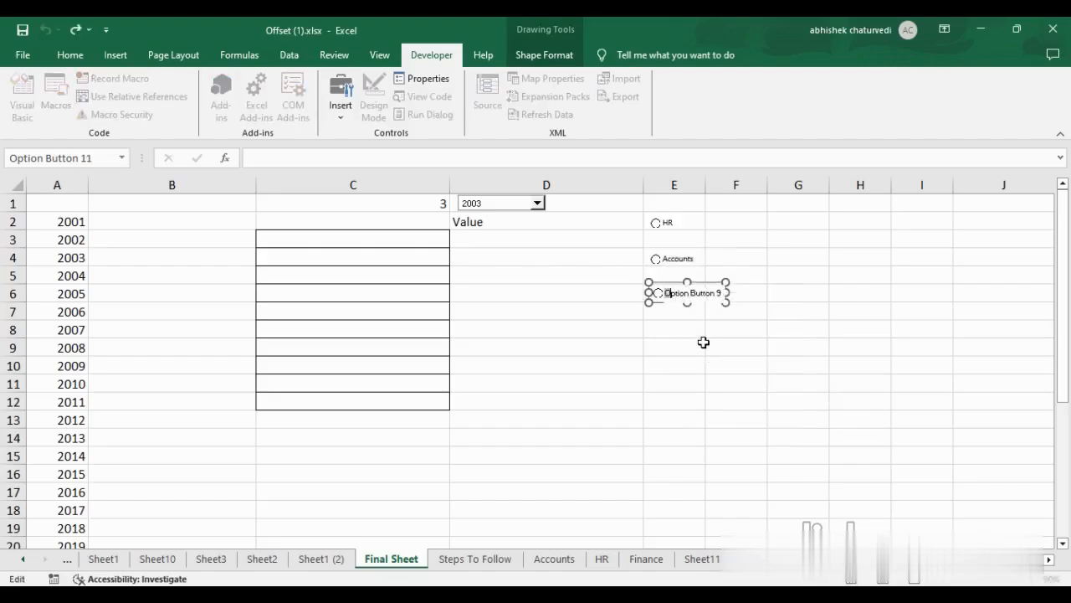
key("Delete")
key("Delete")
key("Delete")
key("Delete")
key("Delete")
key("Delete")
key("Delete")
key("Delete")
type("Operations")
left_click(703, 342)
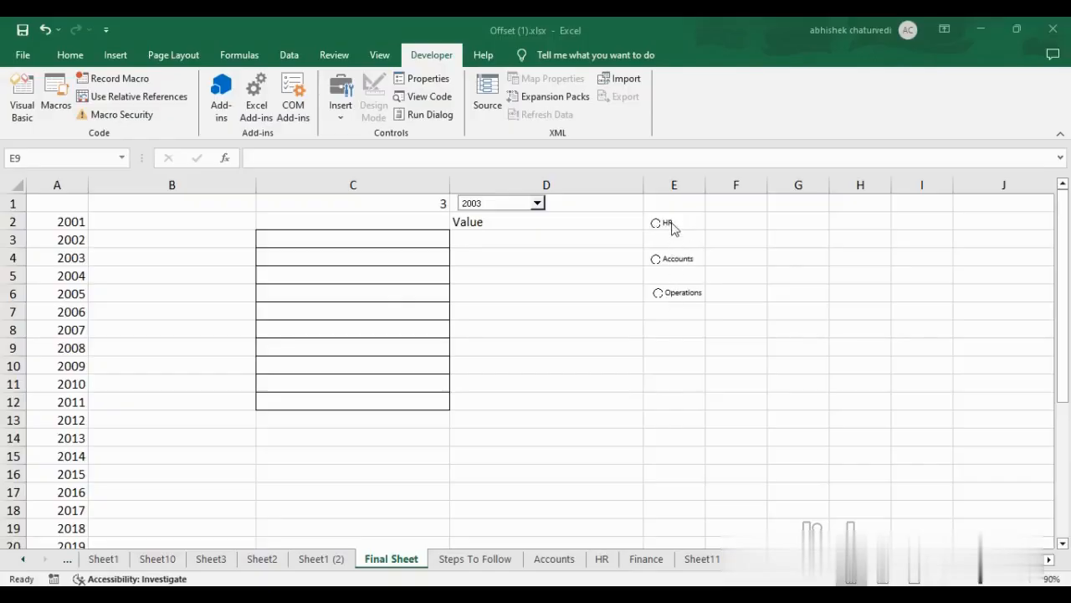
left_click(614, 455)
Step: Check the set-format part of Step4 and set the HR option button's cell link to $H$1 on the Final Sheet
left_click(475, 559)
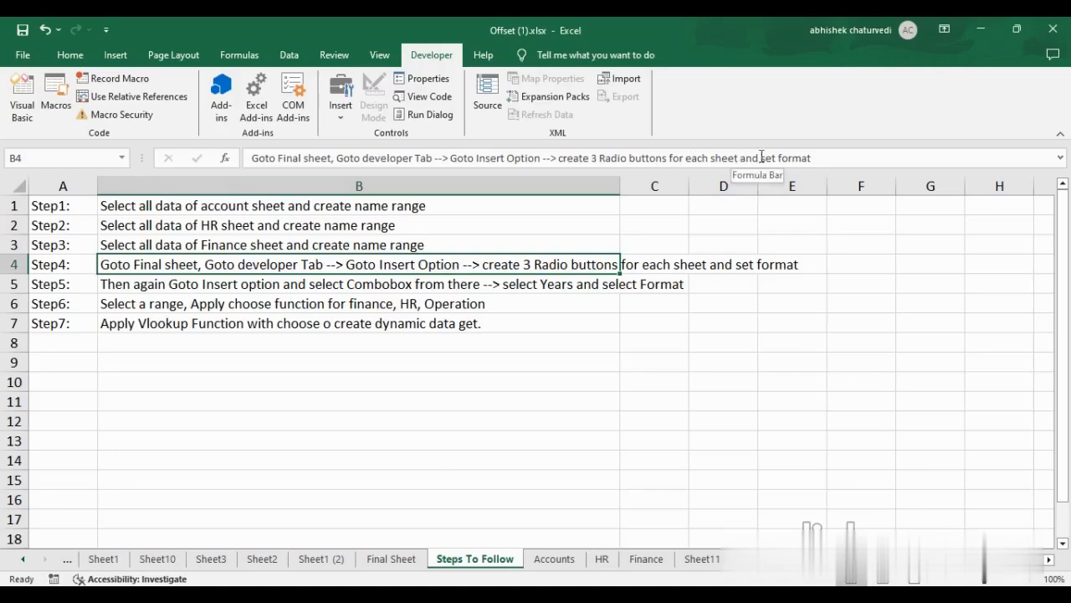
left_click(392, 556)
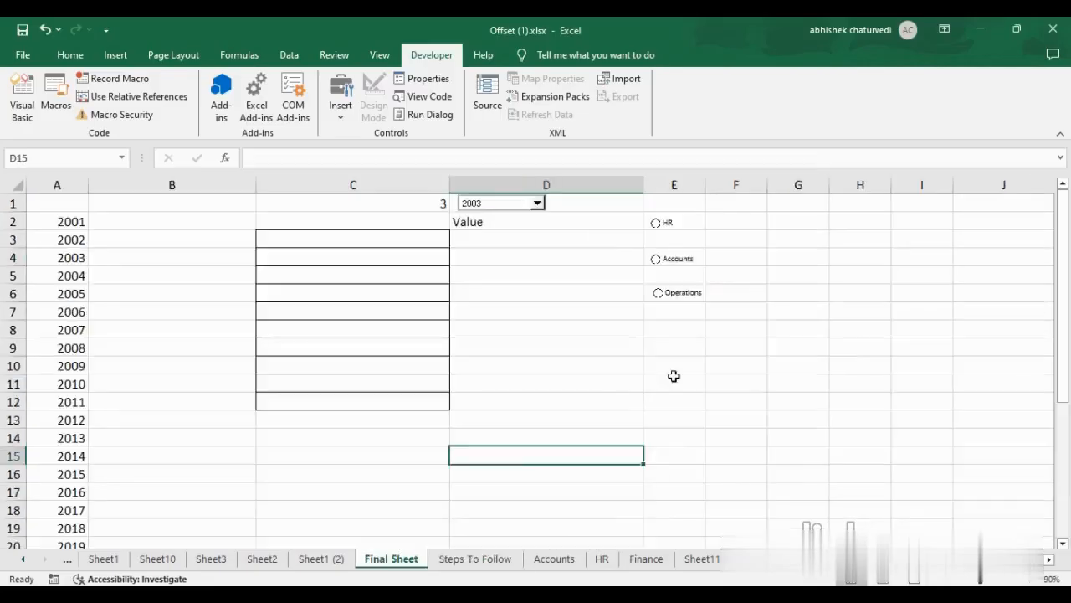
right_click(667, 225)
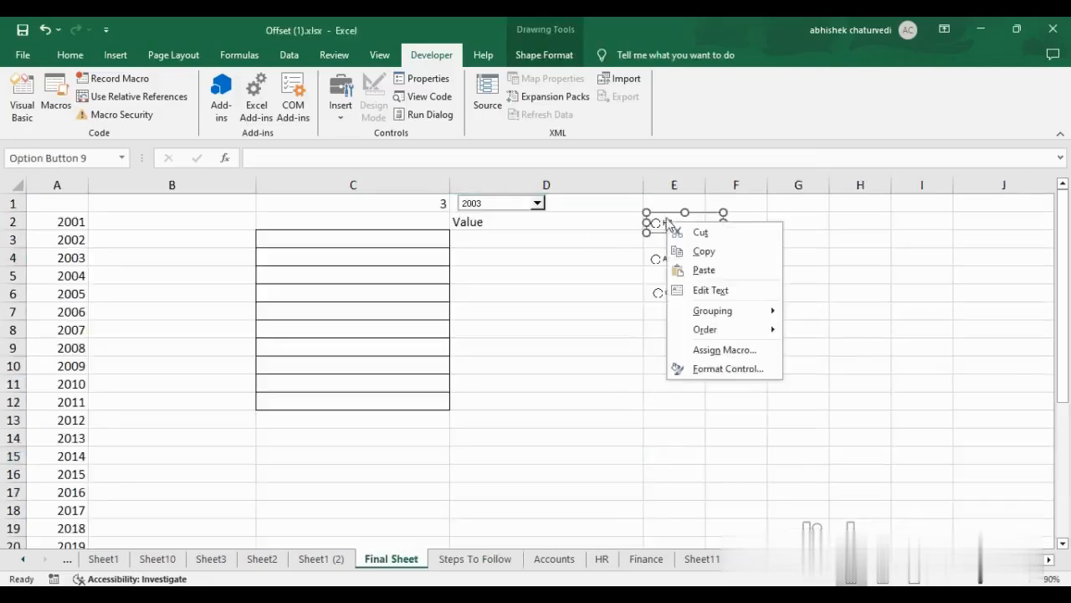
left_click(718, 368)
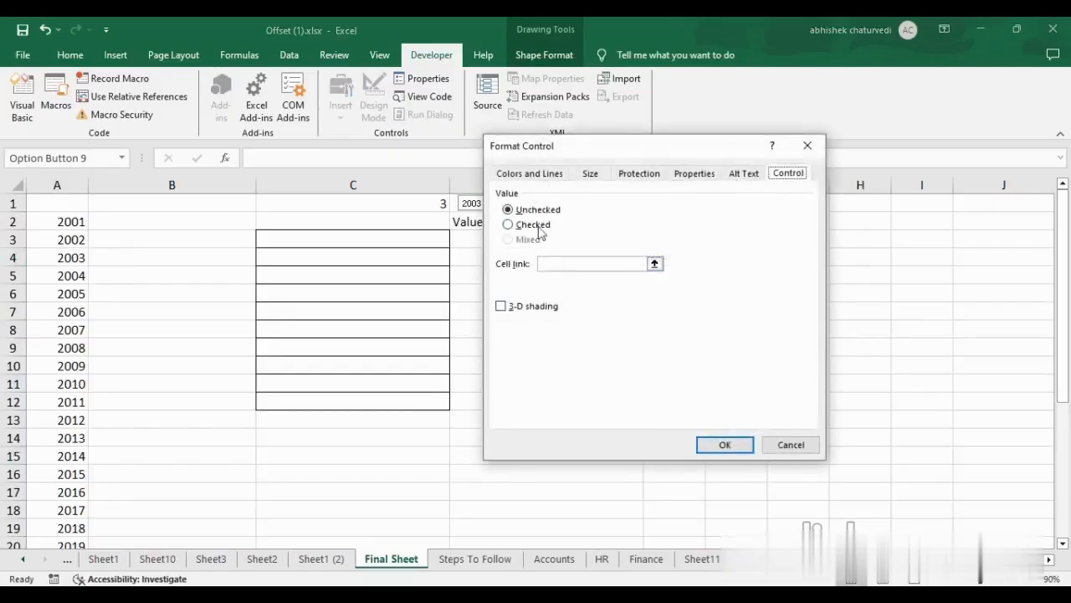
left_click_drag(567, 151, 311, 154)
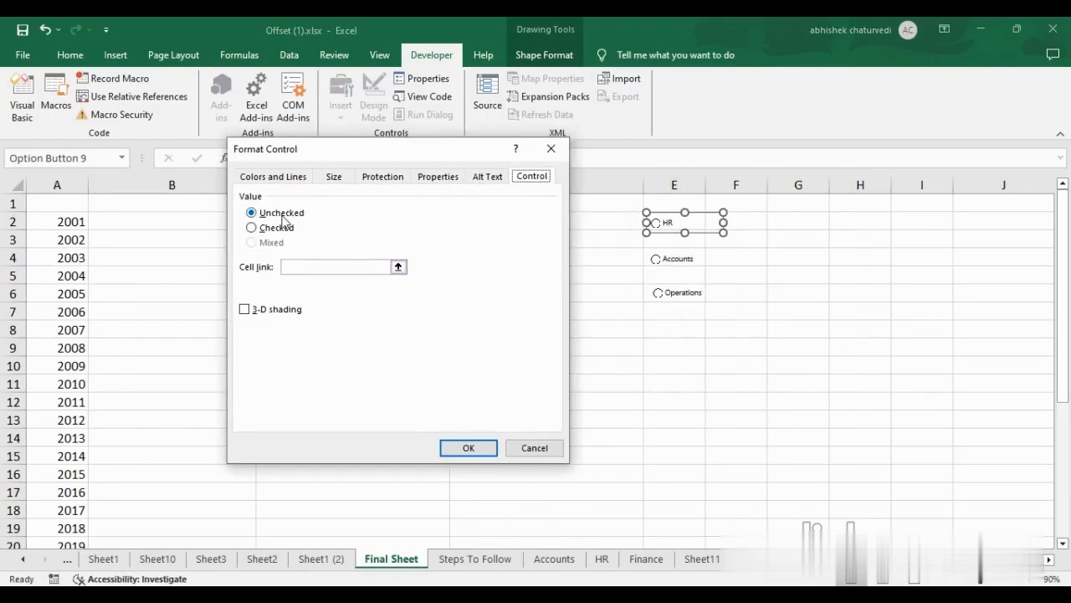
left_click(284, 266)
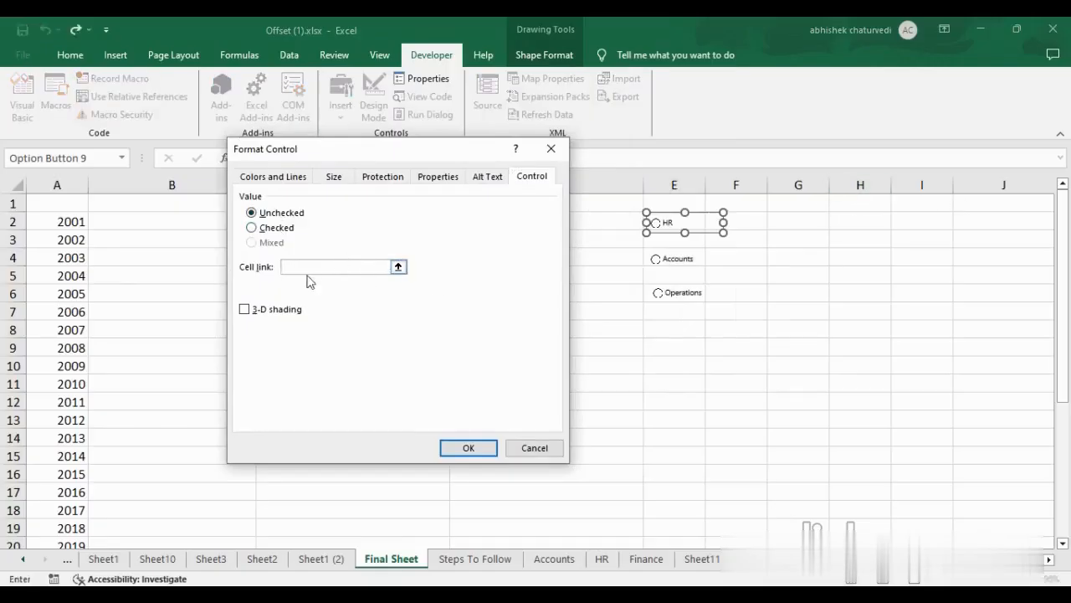
left_click(861, 200)
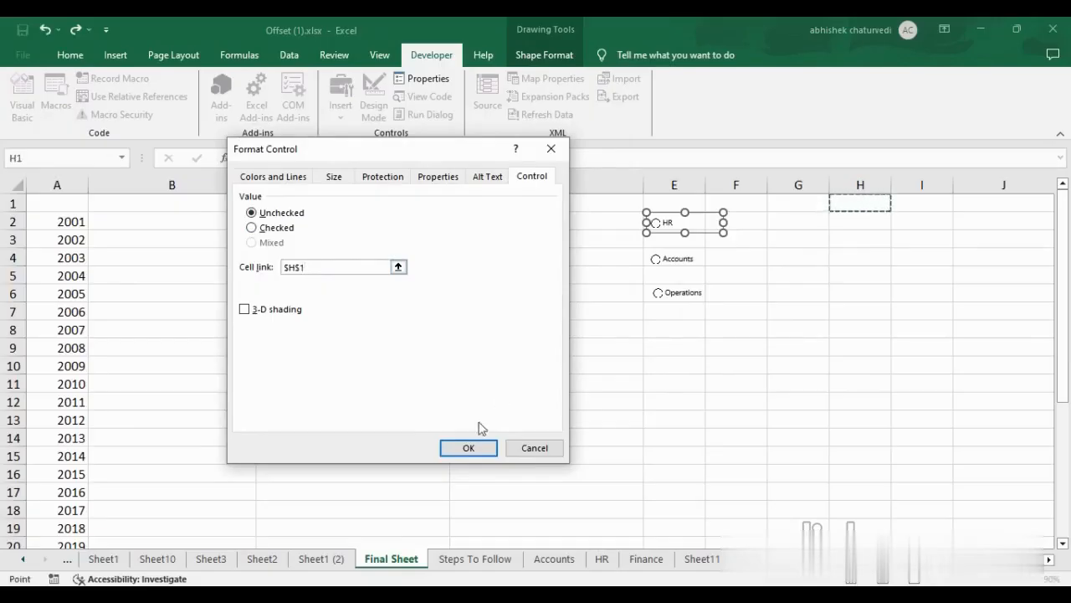
left_click(470, 447)
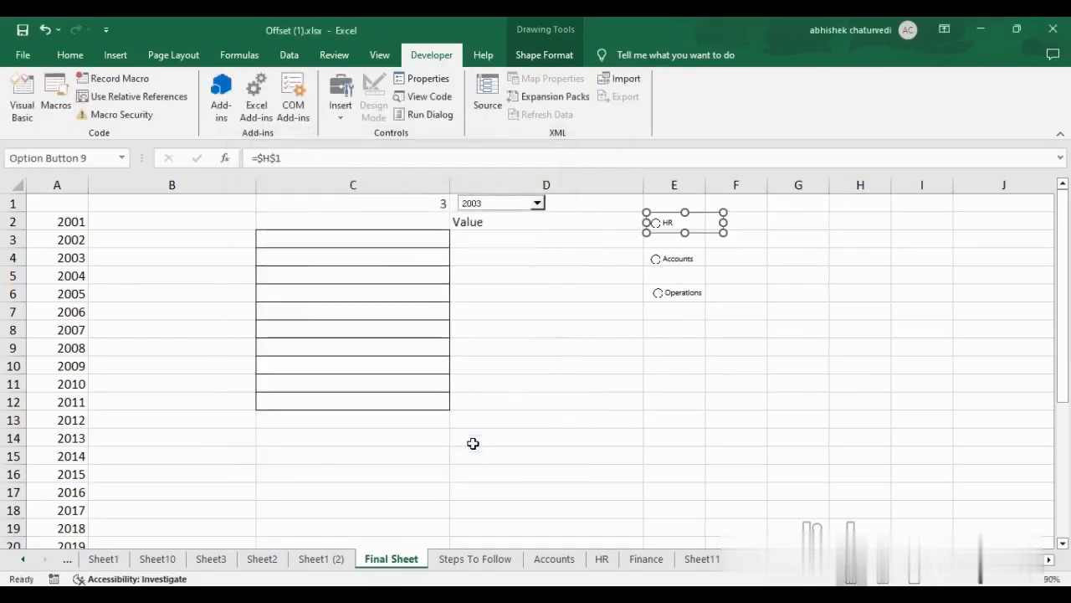
Step: Turn on the HR option and apply $H$1 as the cell link in the Accounts option button's control format
left_click(745, 341)
left_click(657, 224)
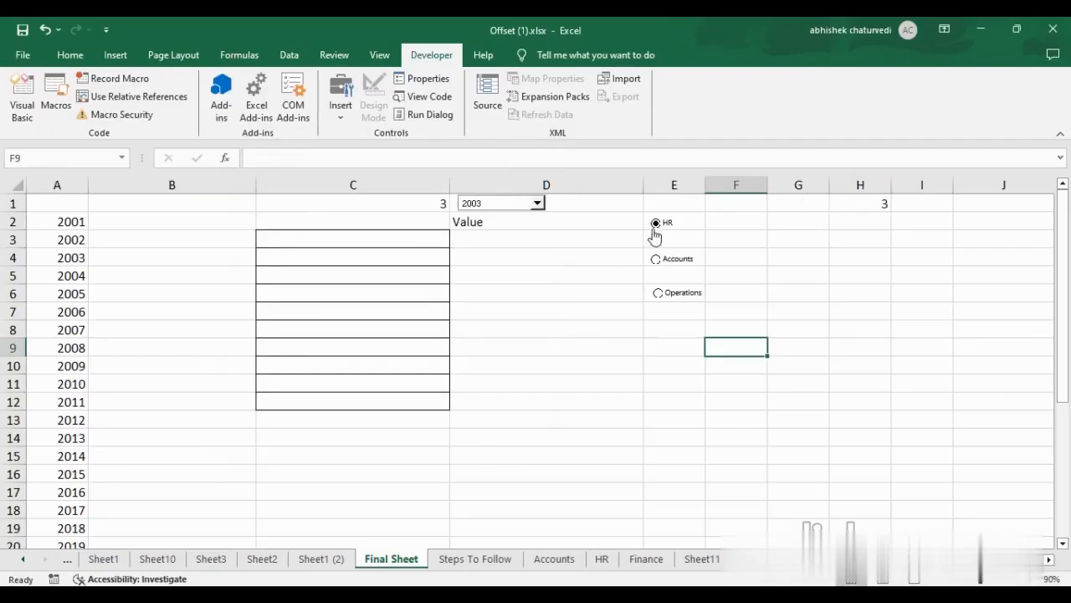
right_click(687, 259)
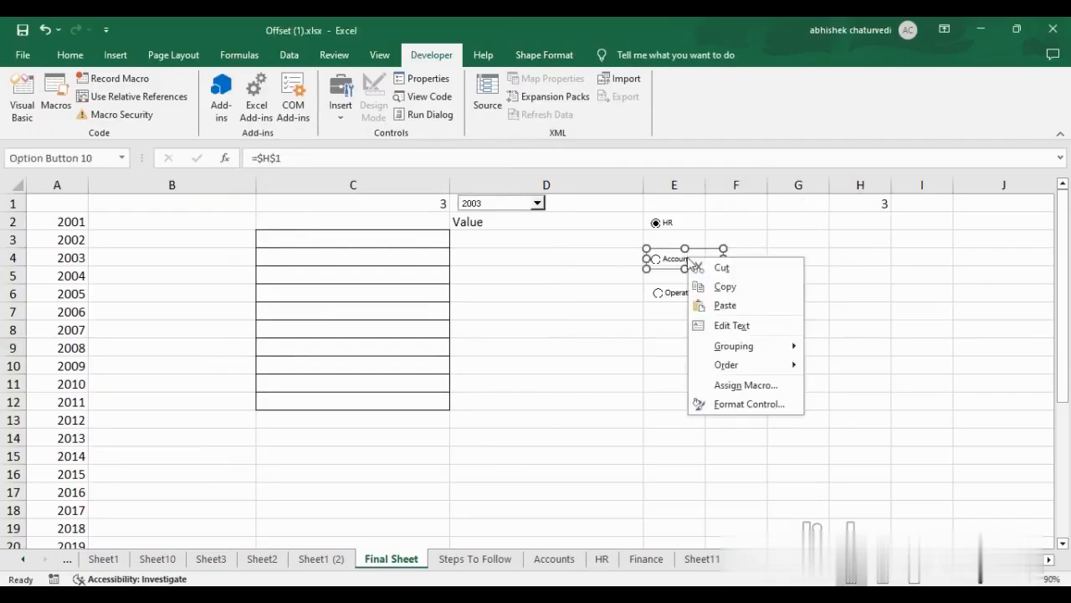
left_click(738, 404)
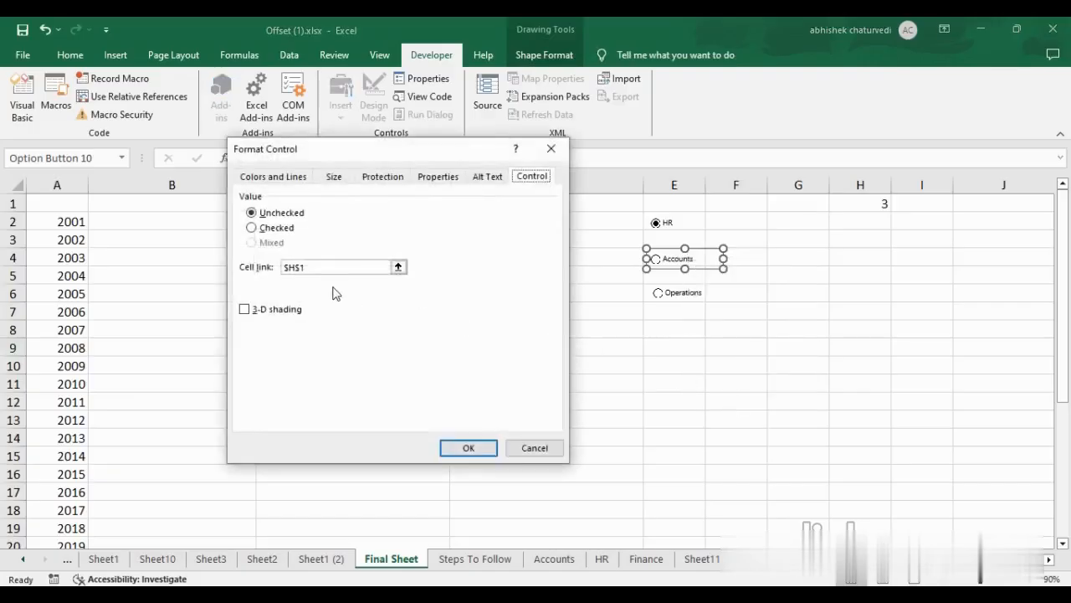
left_click(294, 266)
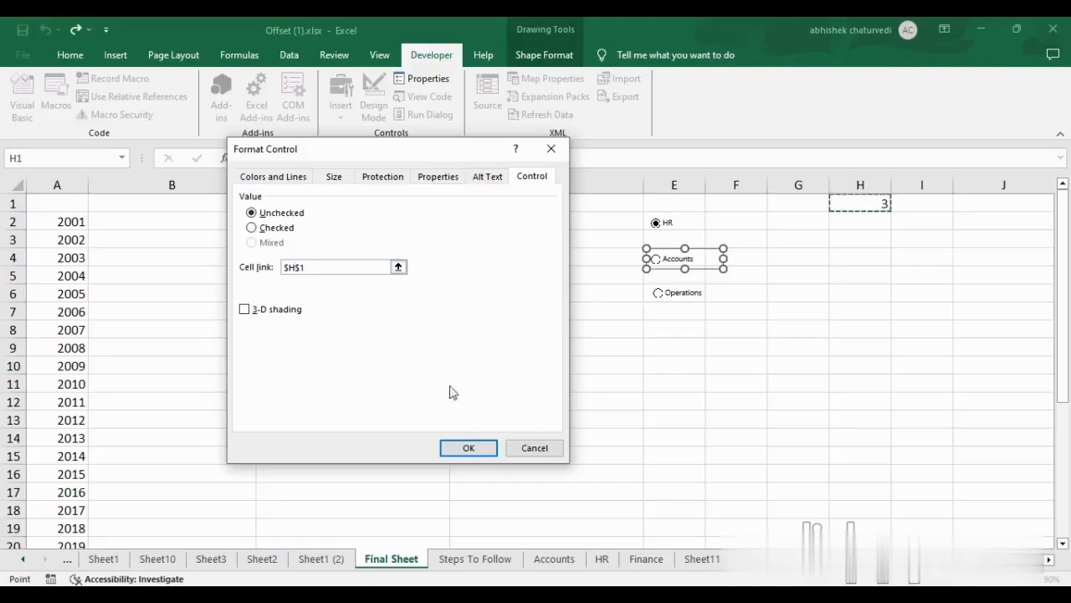
left_click(468, 446)
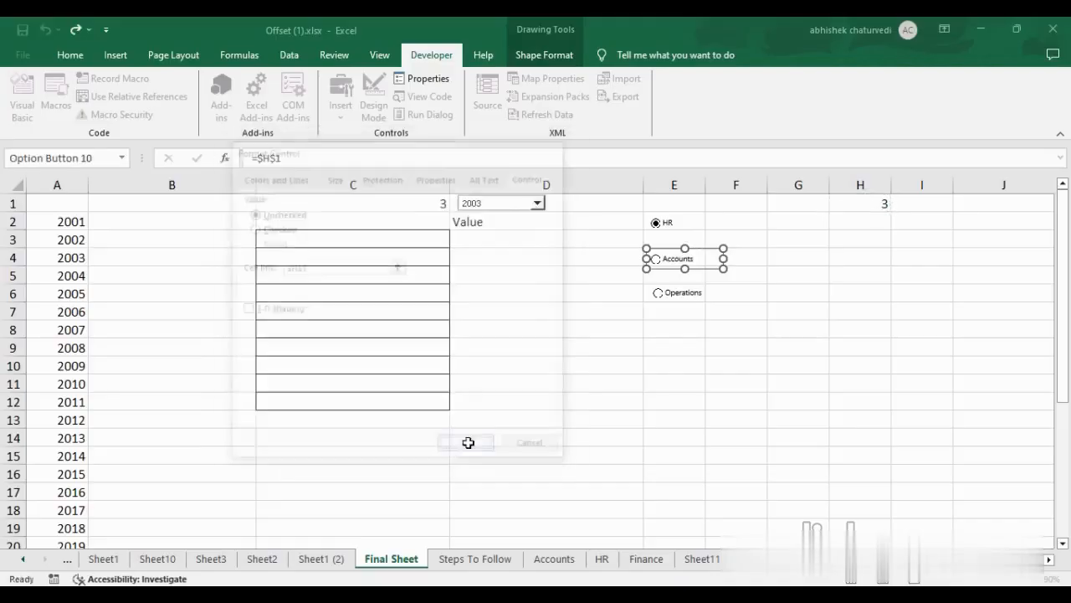
Step: Check the cell link in the Operations option button's control format and leave the settings unchanged
right_click(661, 292)
left_click(693, 435)
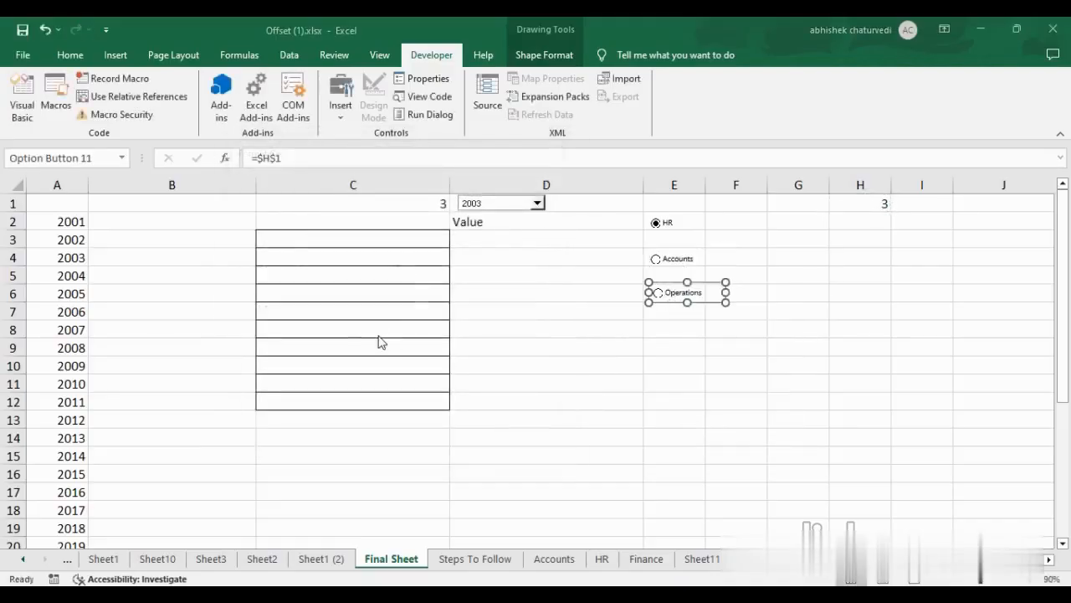
left_click(534, 449)
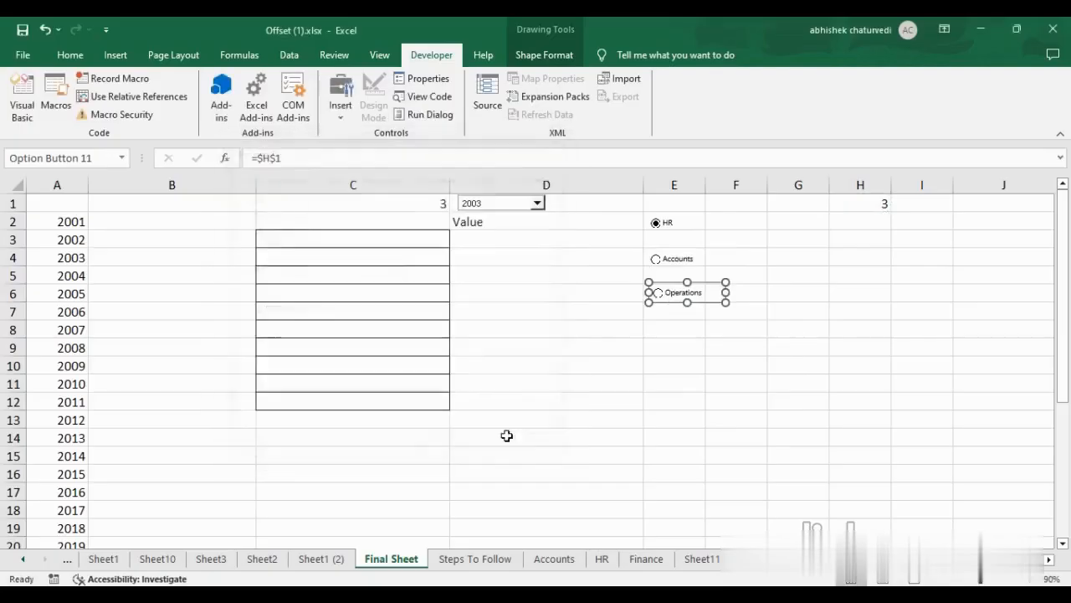
Step: Test the HR, Accounts and Operations option buttons against linked cell H1, ending with Operations selected
left_click(669, 267)
left_click(670, 228)
left_click(659, 260)
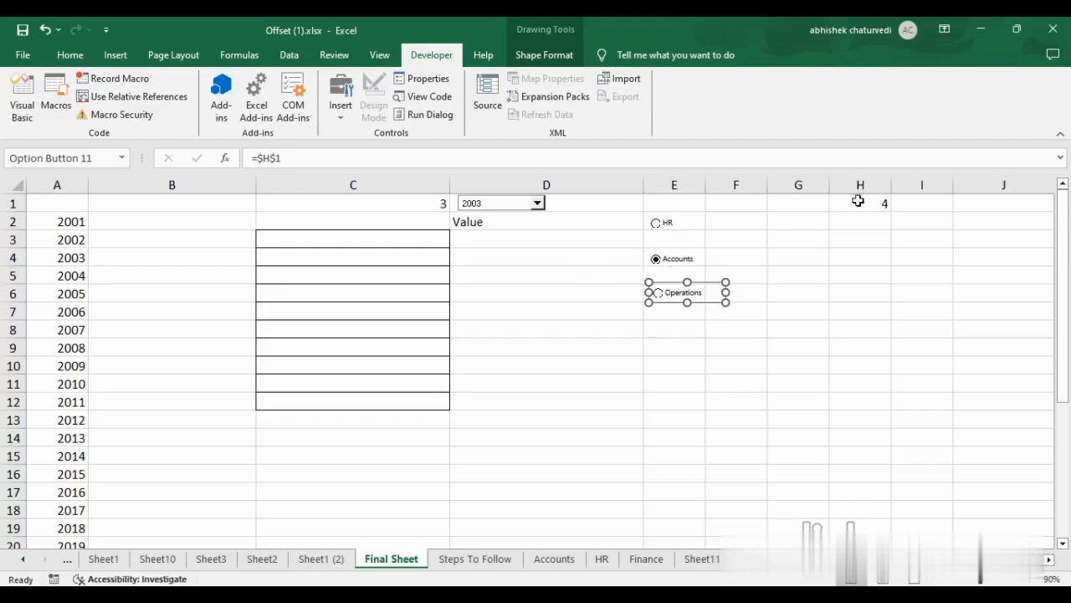
left_click(661, 345)
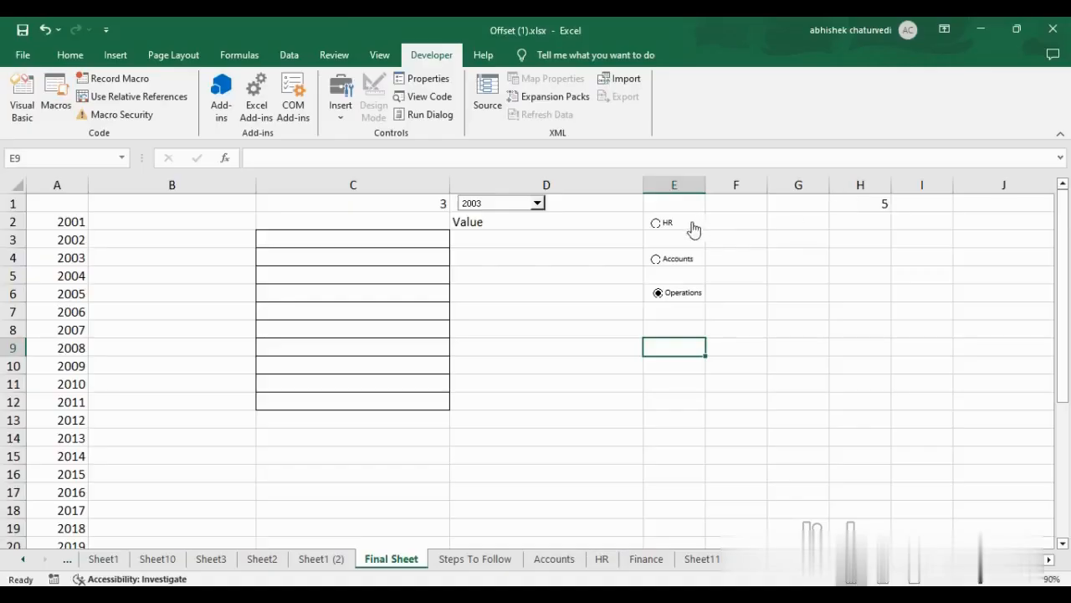
left_click(841, 204)
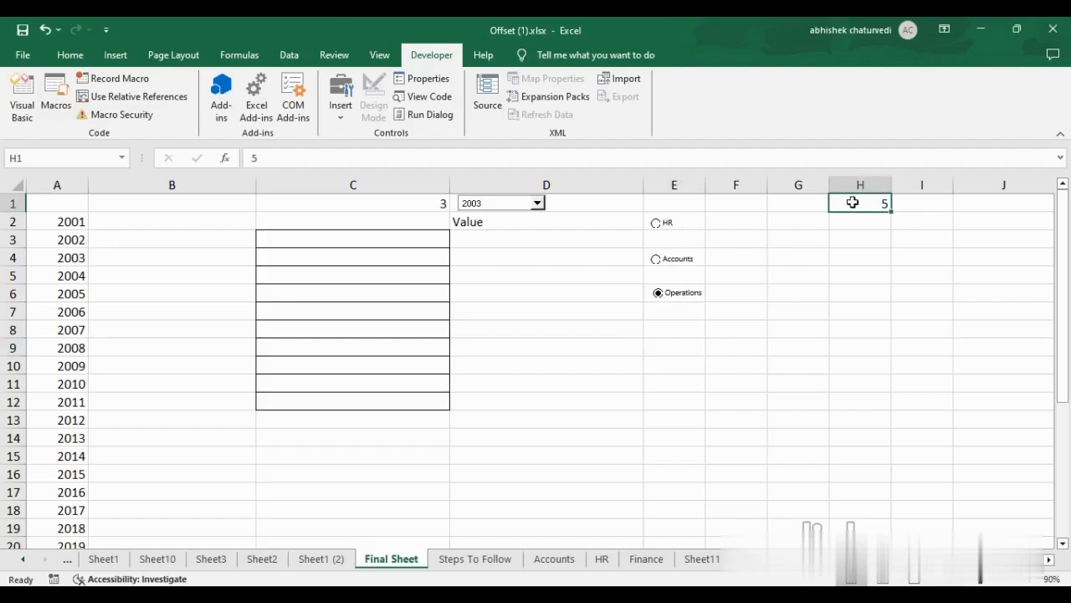
left_click(661, 223)
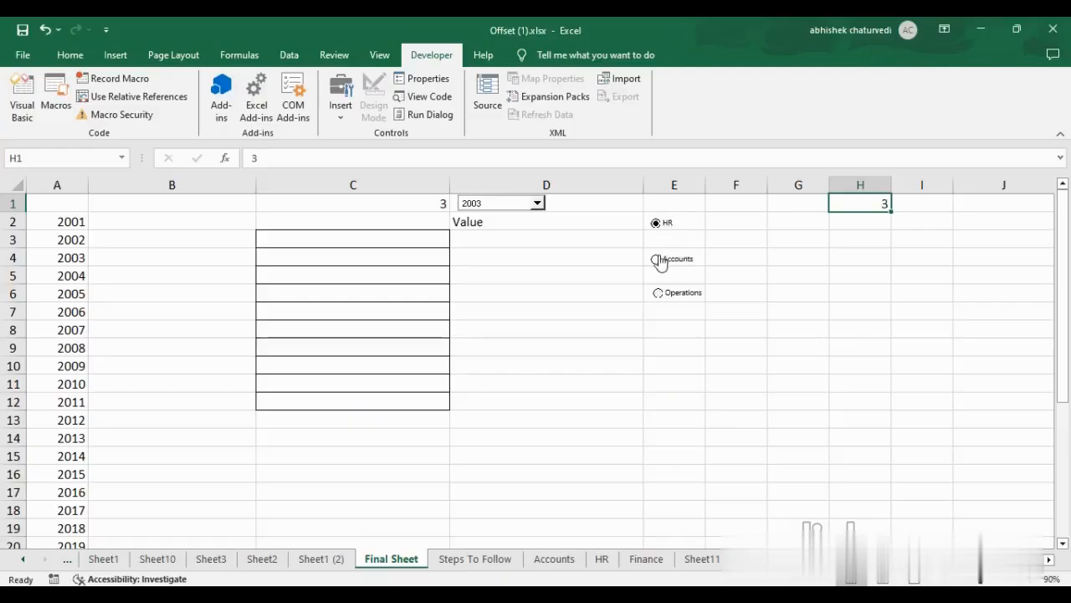
left_click(661, 261)
left_click(661, 293)
Step: Read the Step5 combo box instruction on the Steps To Follow sheet and return to the Final Sheet
key("alt+Tab")
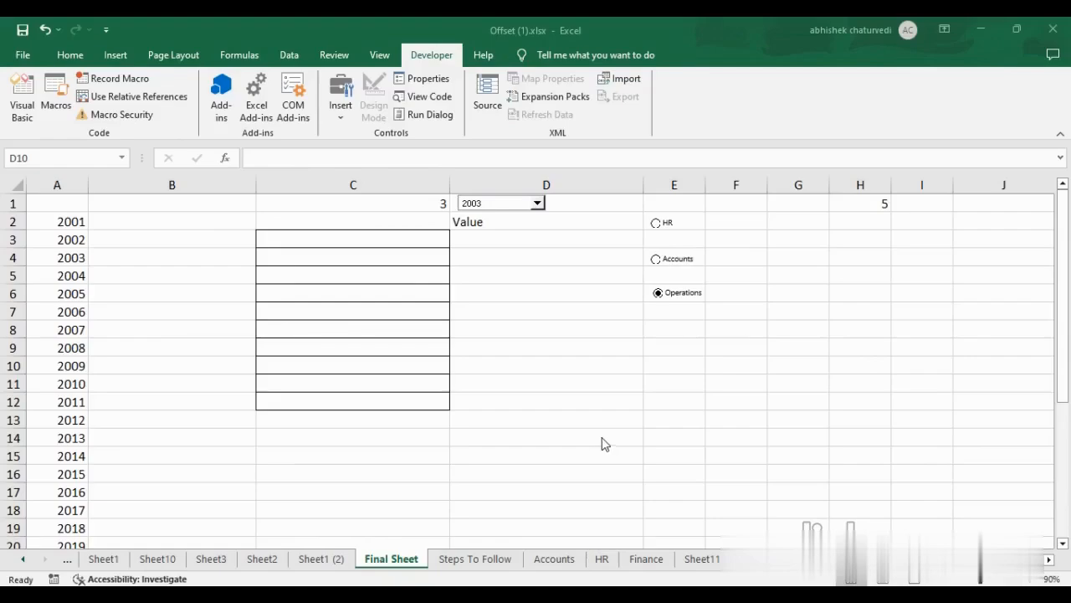
left_click(490, 559)
left_click(490, 559)
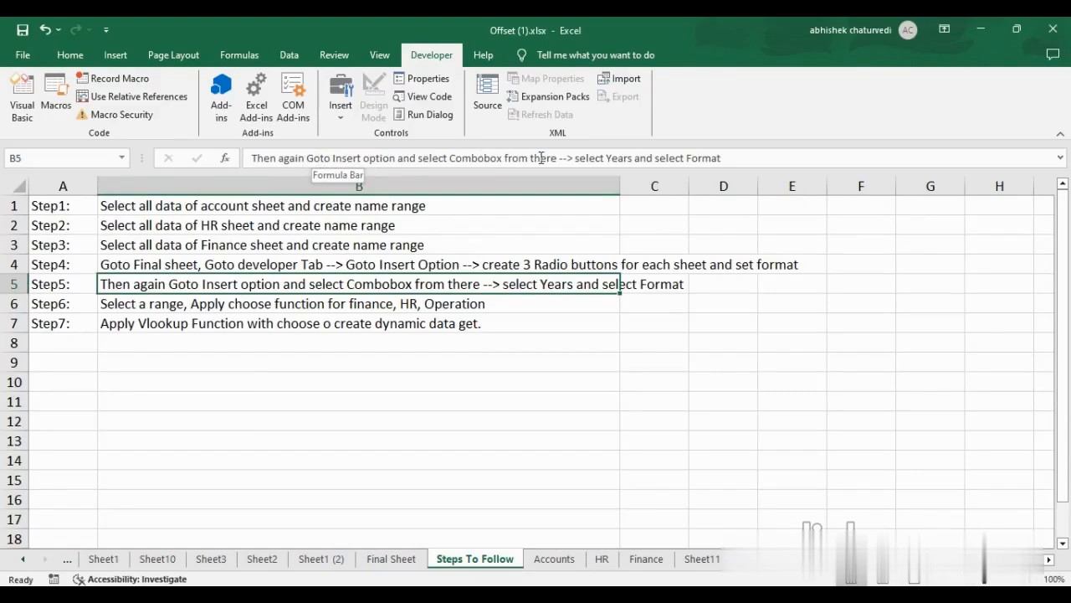
left_click(391, 558)
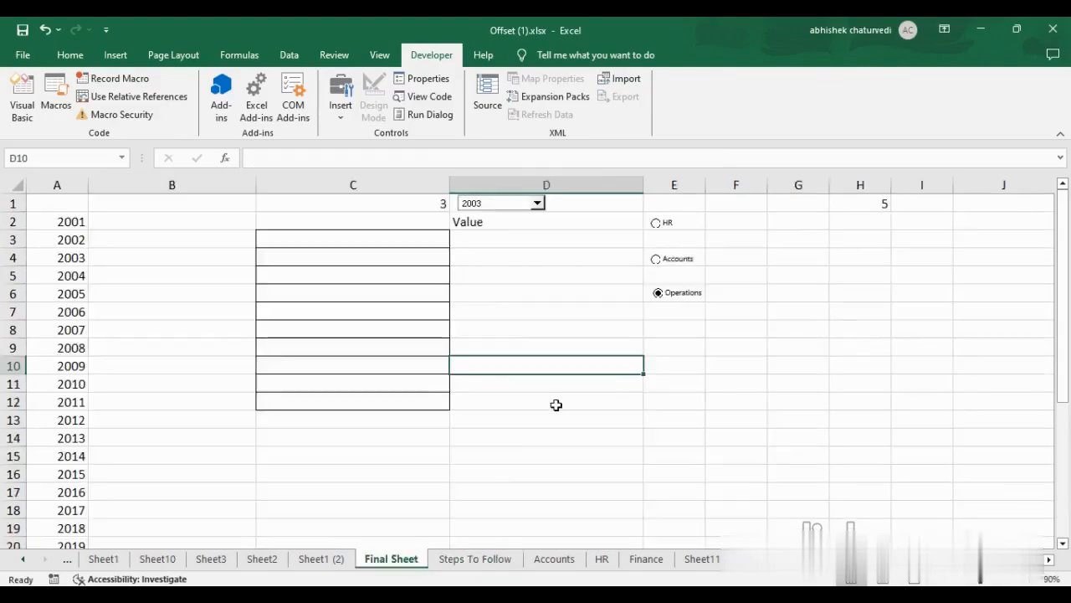
left_click(512, 329)
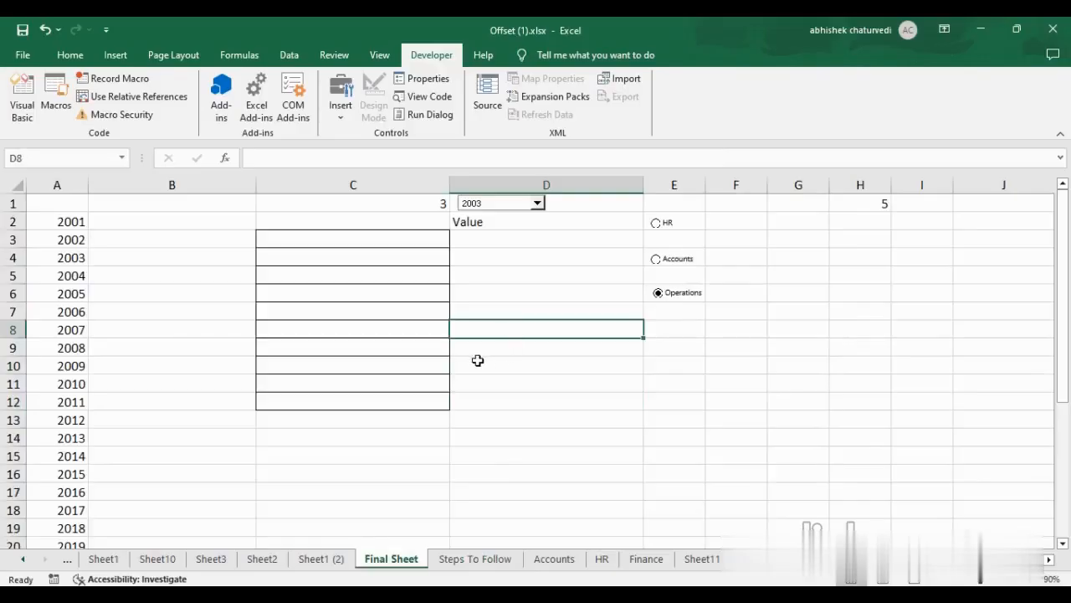
left_click(426, 352)
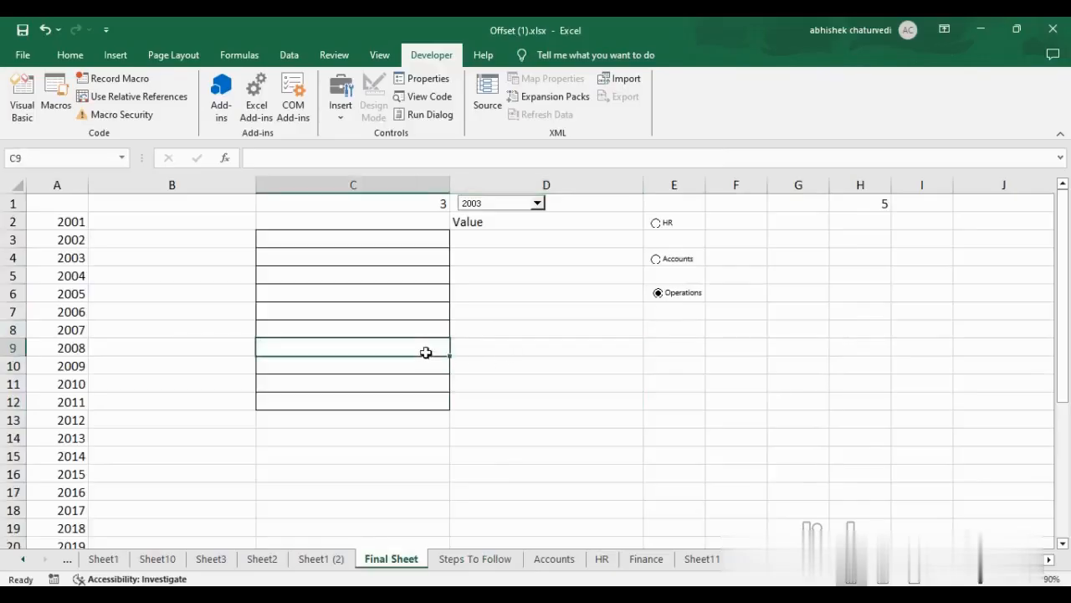
Step: Delete the existing year combo box over cell D1 on the Final Sheet
right_click(487, 207)
key("Escape")
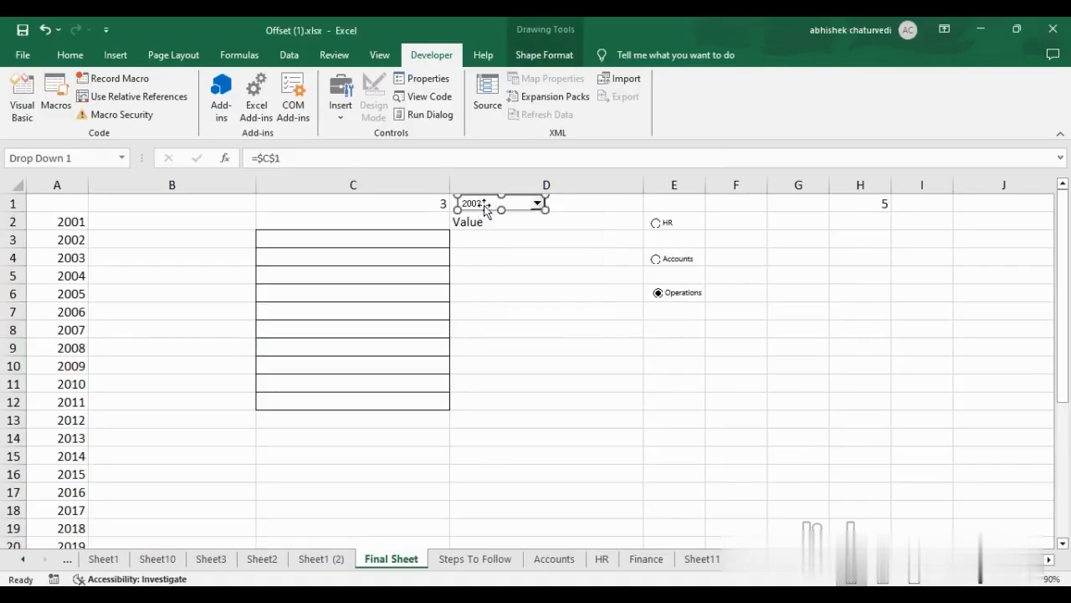
key("Delete")
left_click(484, 205)
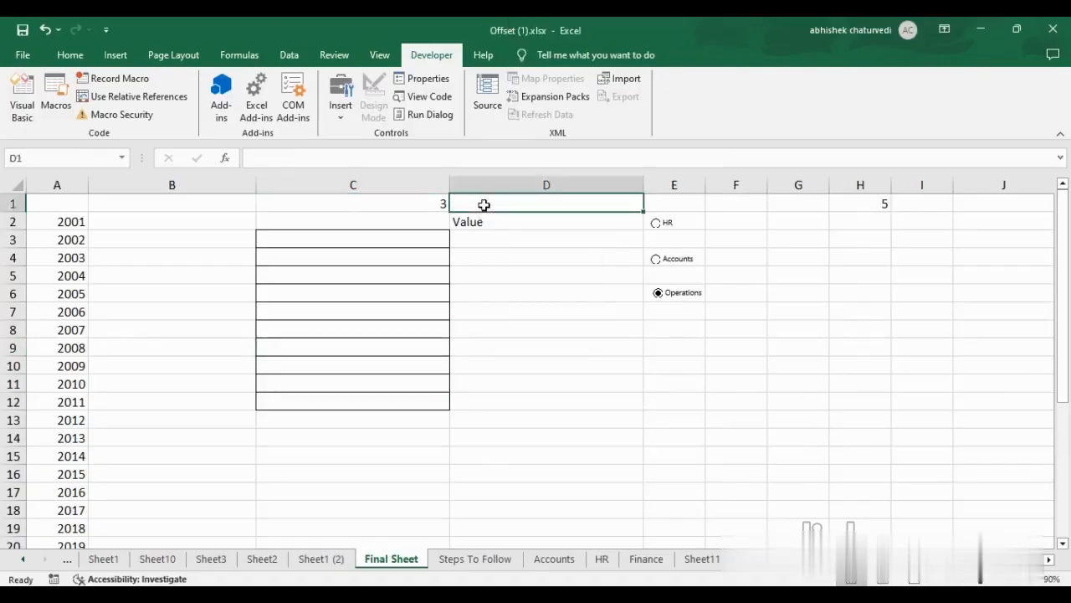
Step: Clear the contents of cell C1 and the Value heading in cell D2
left_click(420, 203)
key("Delete")
left_click(516, 220)
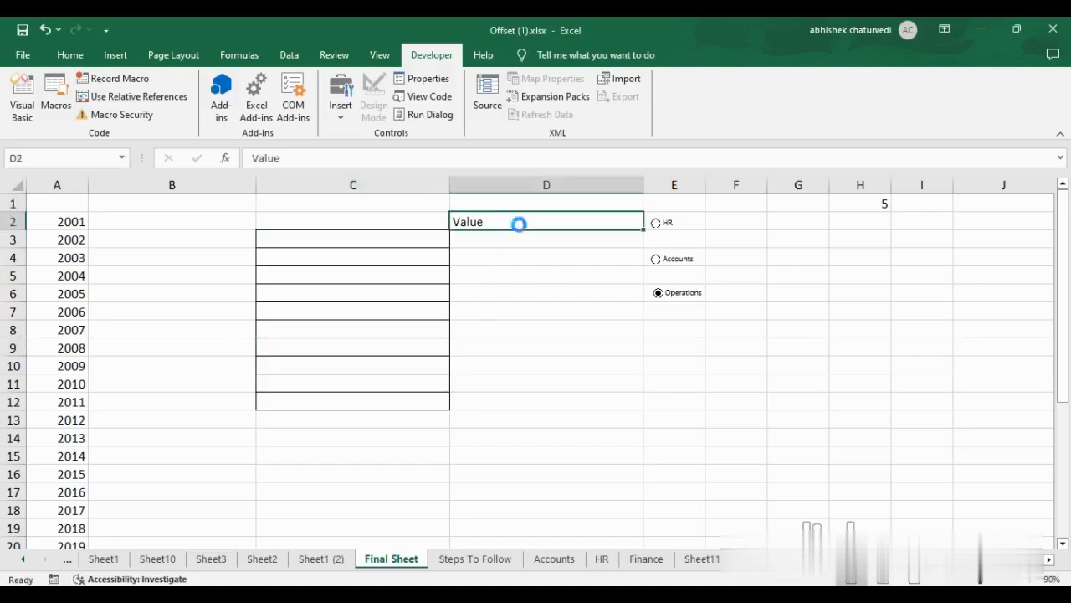
key("Delete")
left_click(488, 278)
Step: Insert a form-control combo box over cell D1, starting at the cell's left edge and covering about three quarters of its width
left_click(482, 208)
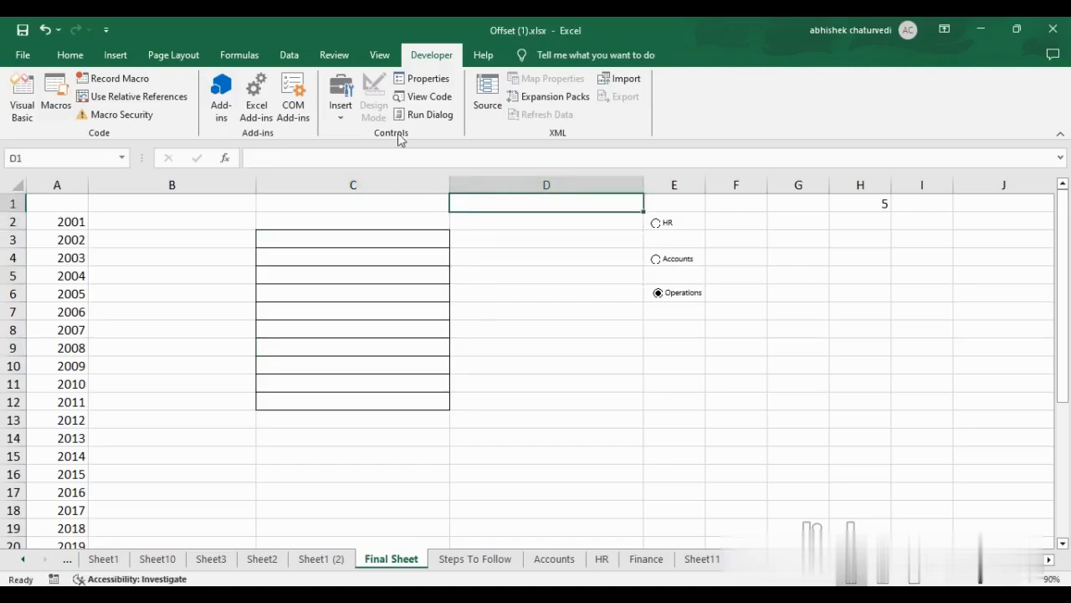
left_click(342, 118)
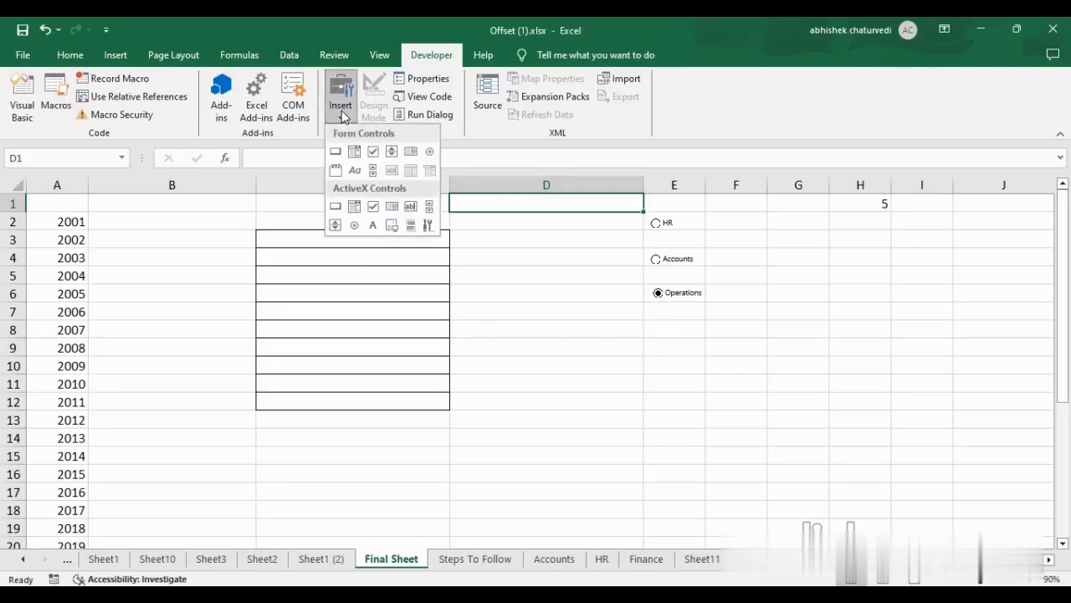
left_click(360, 155)
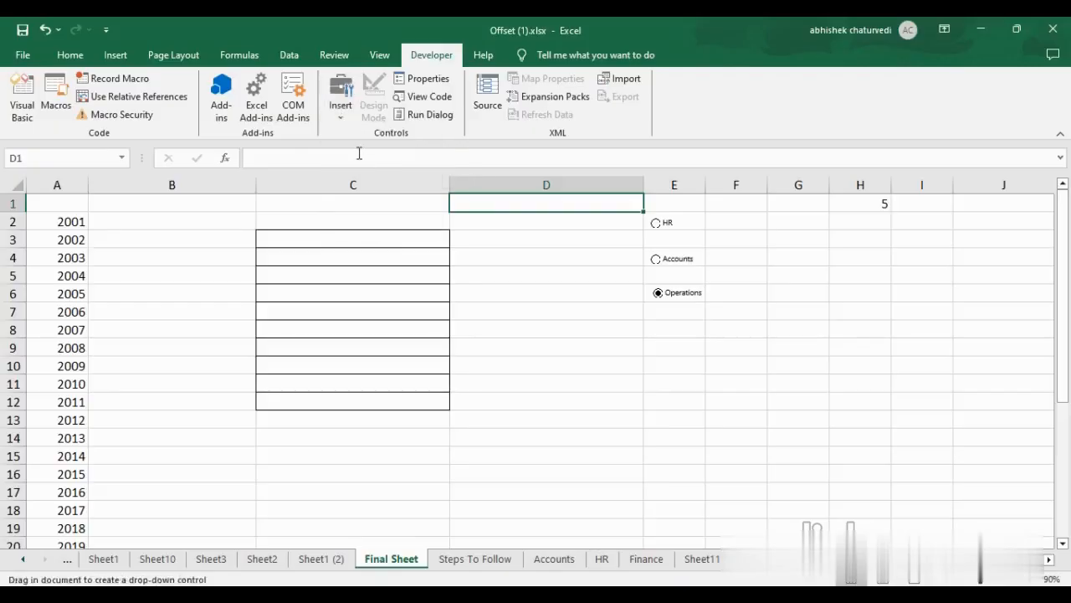
left_click_drag(451, 196, 594, 205)
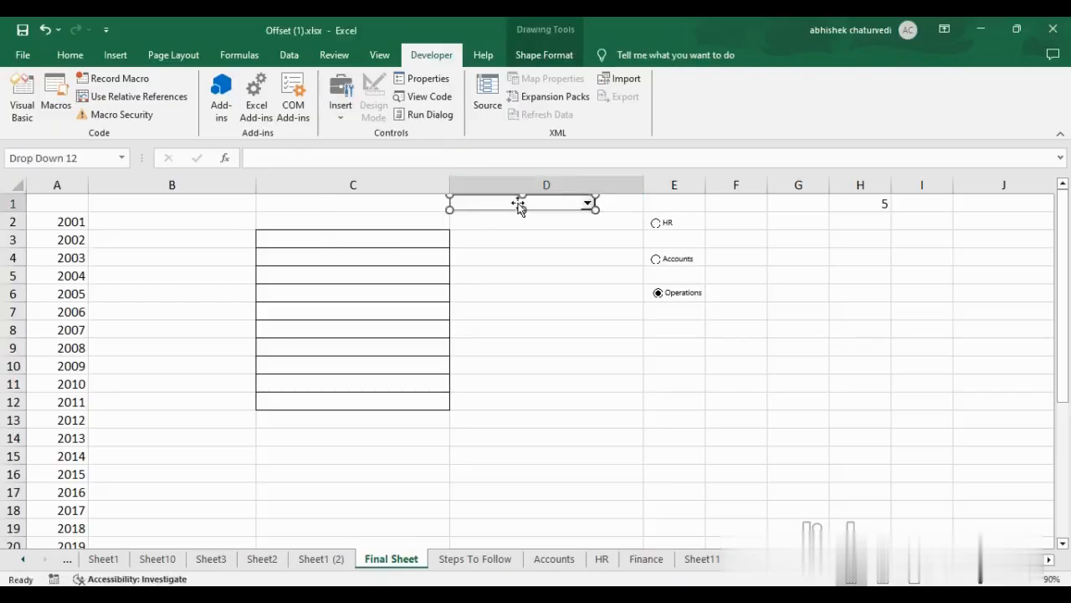
left_click(512, 238)
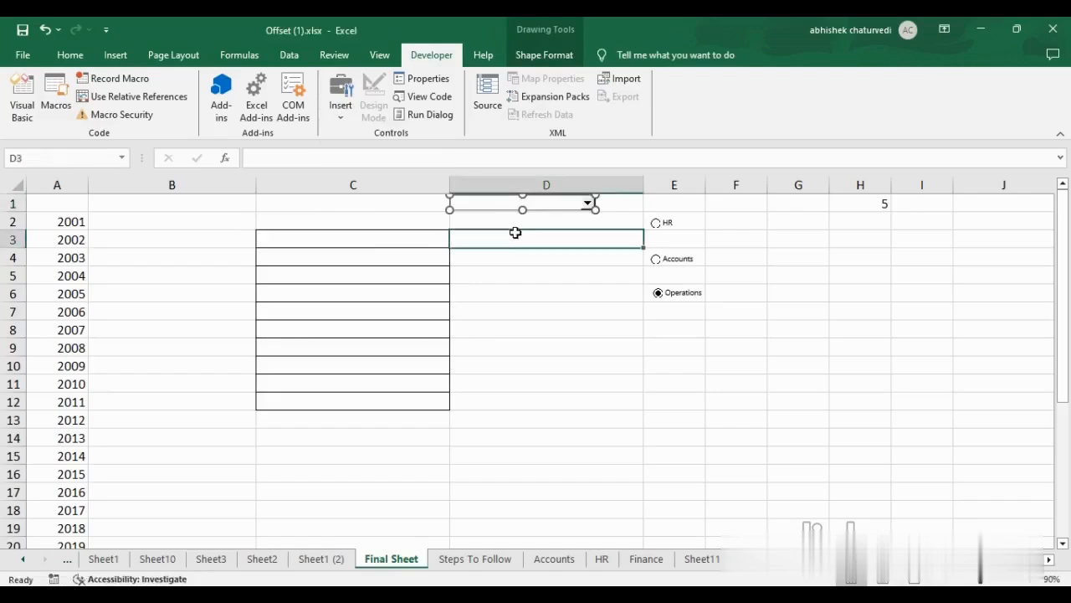
Step: Recheck Step5 on the Steps To Follow sheet, and try the drop-down list of the new combo box on the Final Sheet
left_click(475, 559)
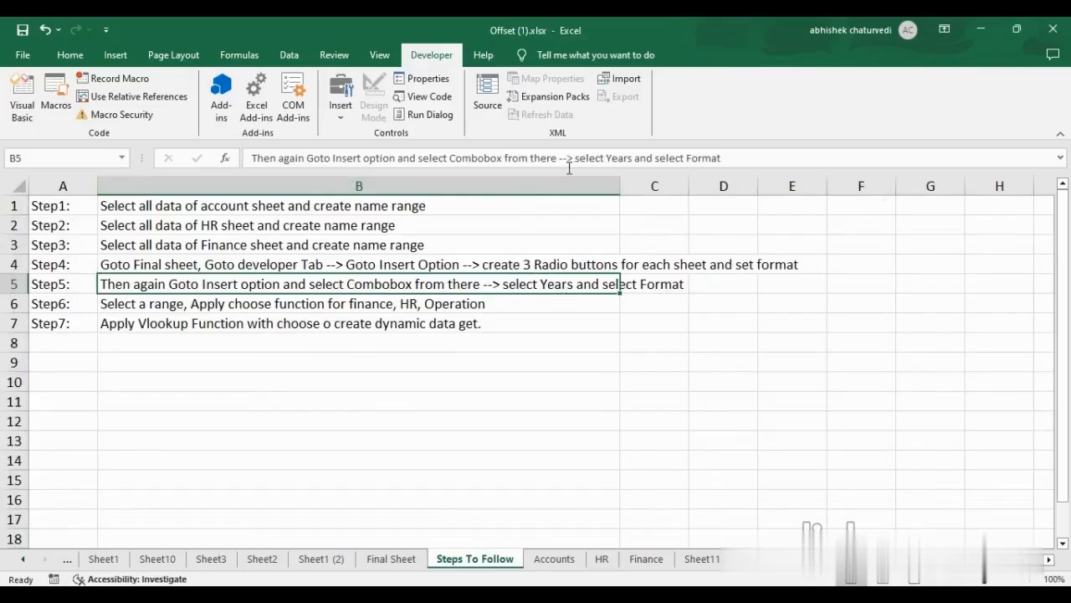
left_click(391, 558)
left_click(429, 243)
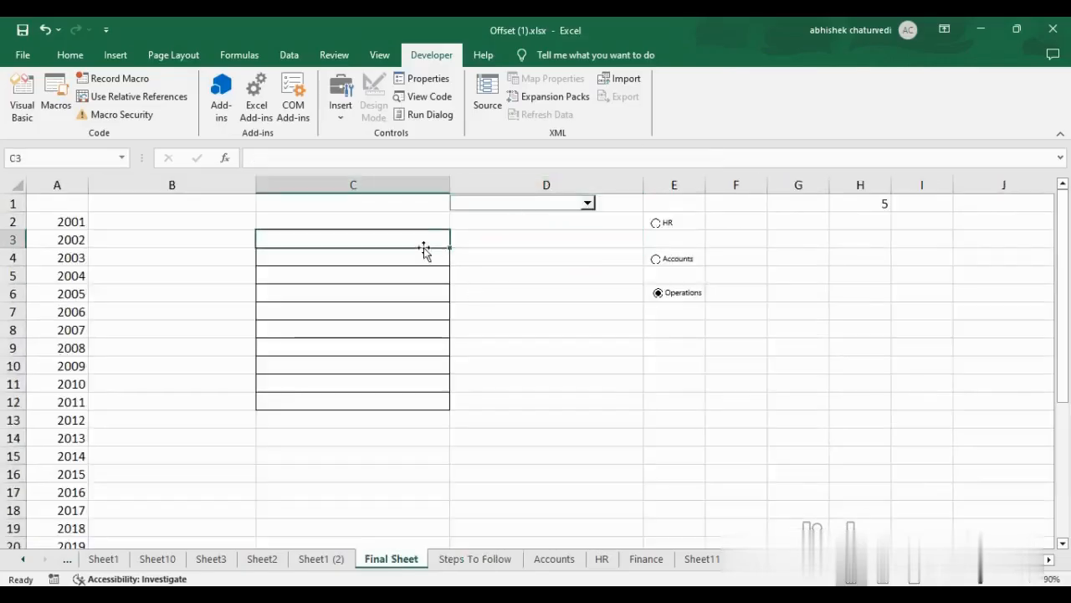
left_click(588, 205)
left_click(589, 207)
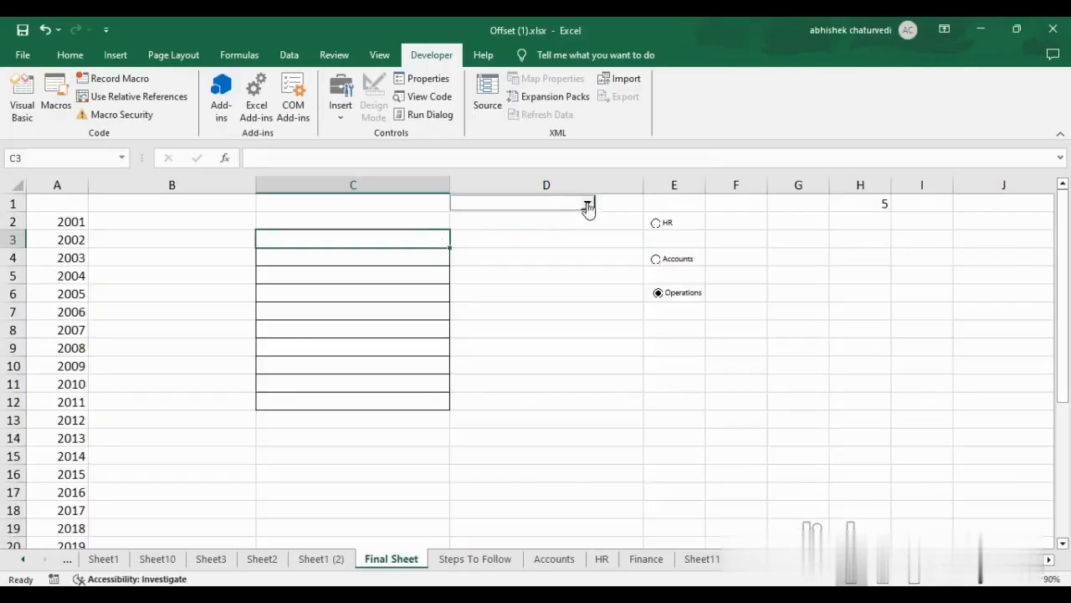
Step: Open the new combo box's control format and set its input range to the years in $A$2:$A$31
right_click(514, 201)
left_click(547, 330)
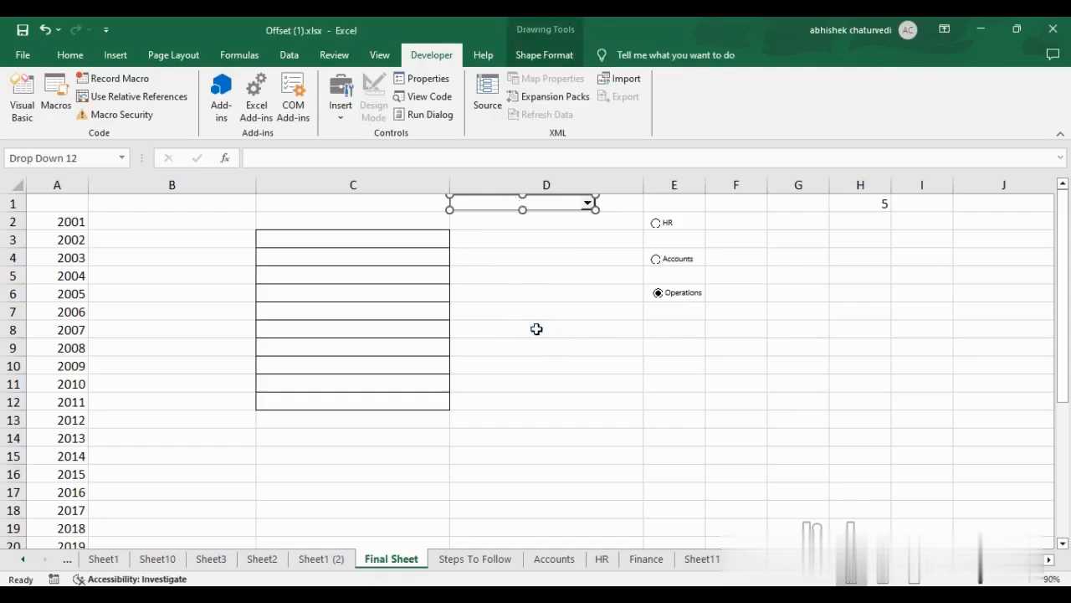
left_click_drag(326, 149, 451, 244)
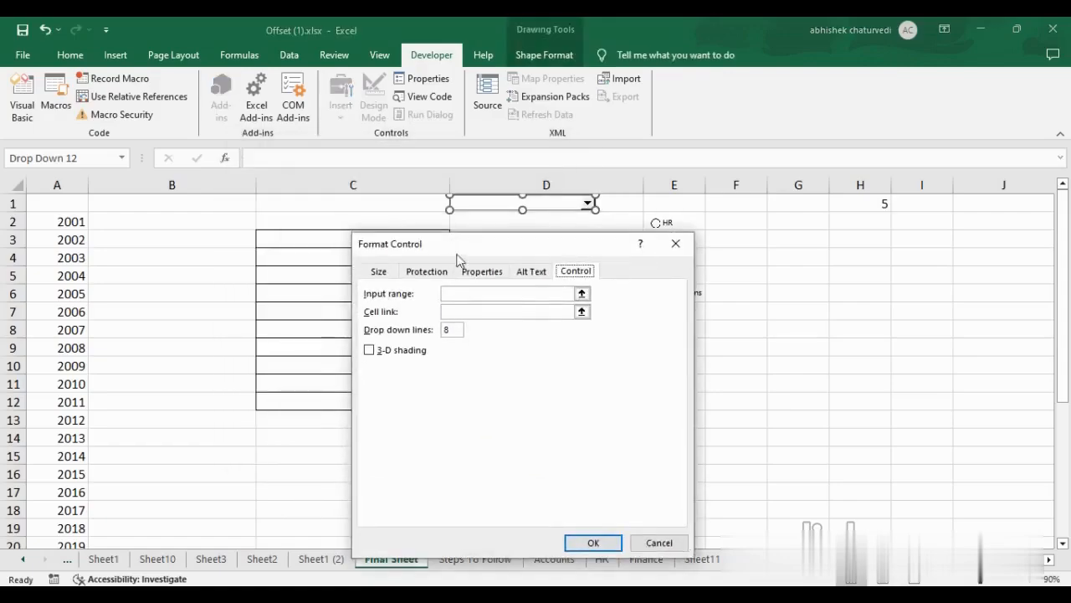
left_click(466, 290)
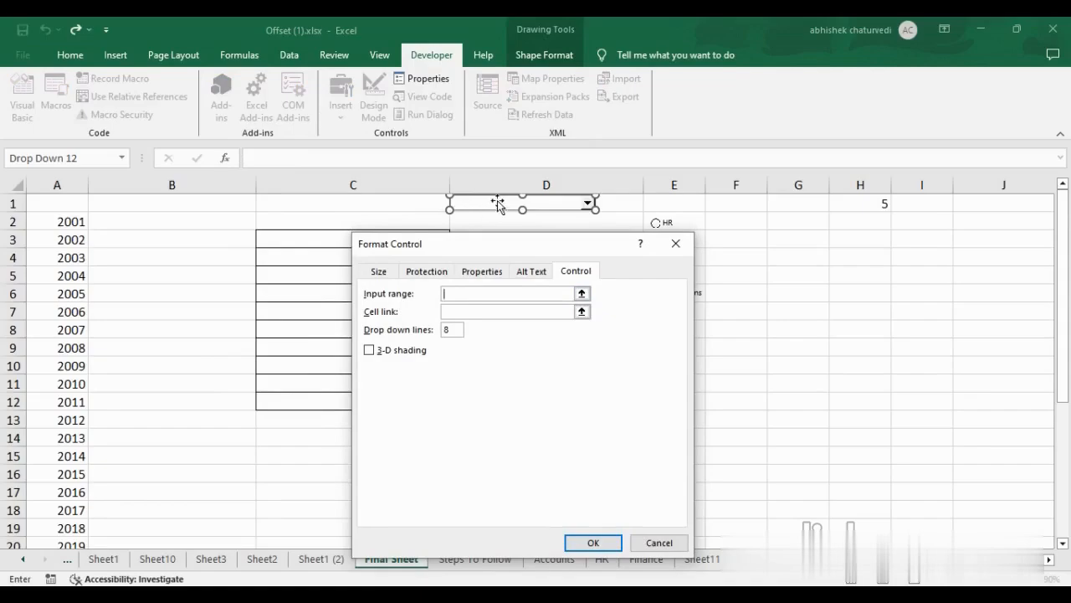
left_click(57, 219)
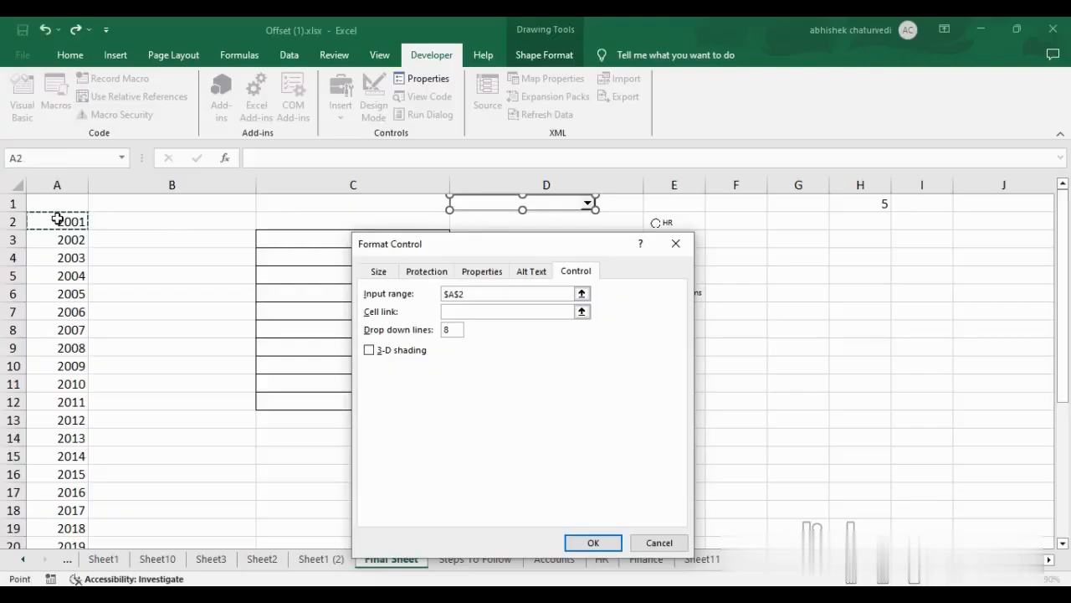
left_click_drag(58, 220, 72, 508)
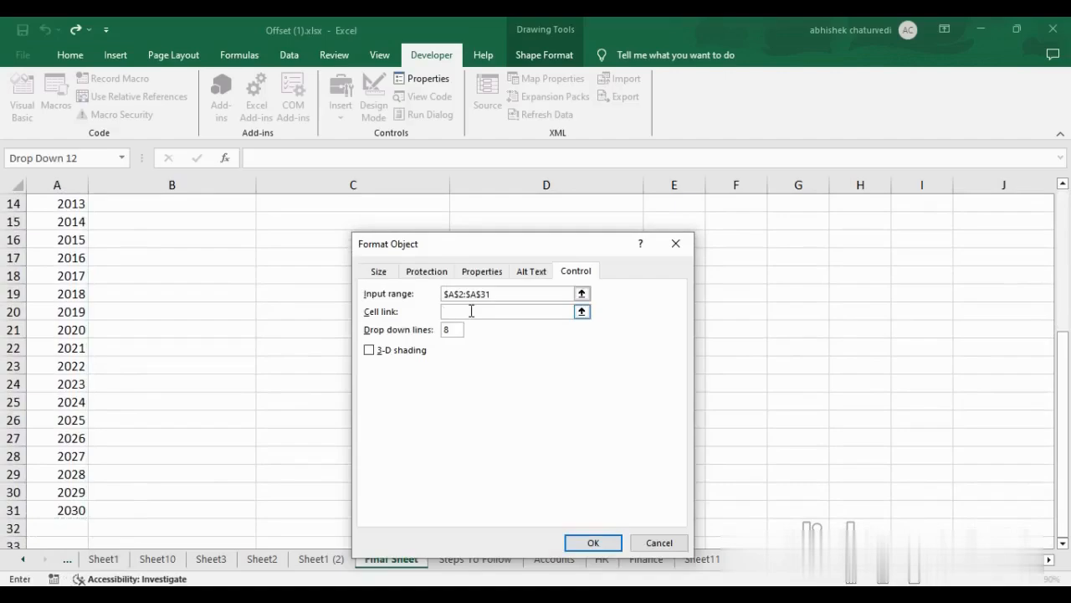
Step: Set the combo box's cell link to $C$1, apply the control format and deselect the control
scroll(709, 225, "up", 4)
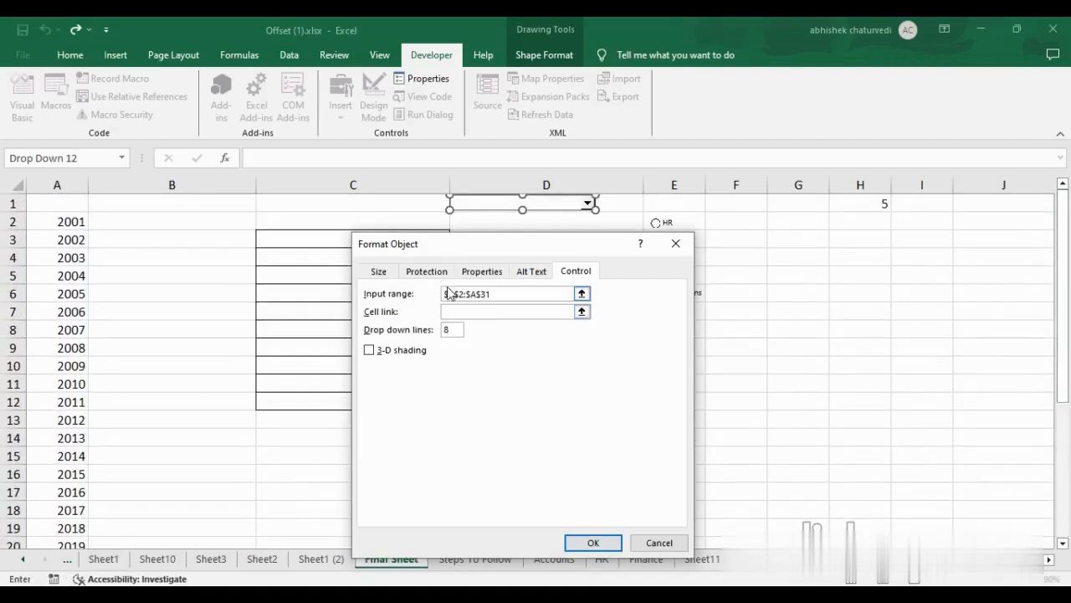
left_click(375, 205)
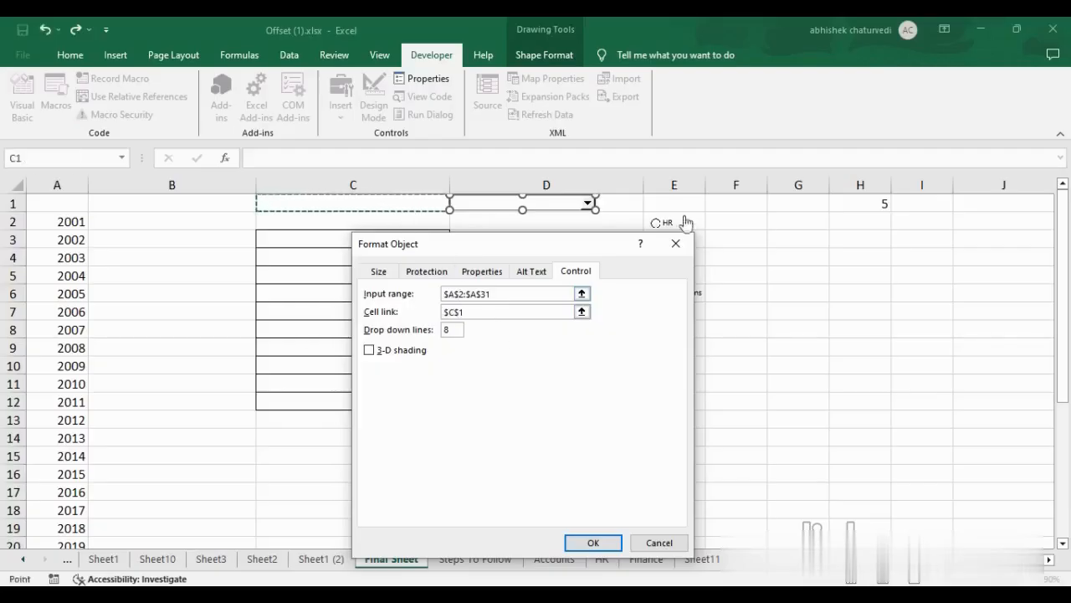
left_click_drag(545, 243, 362, 242)
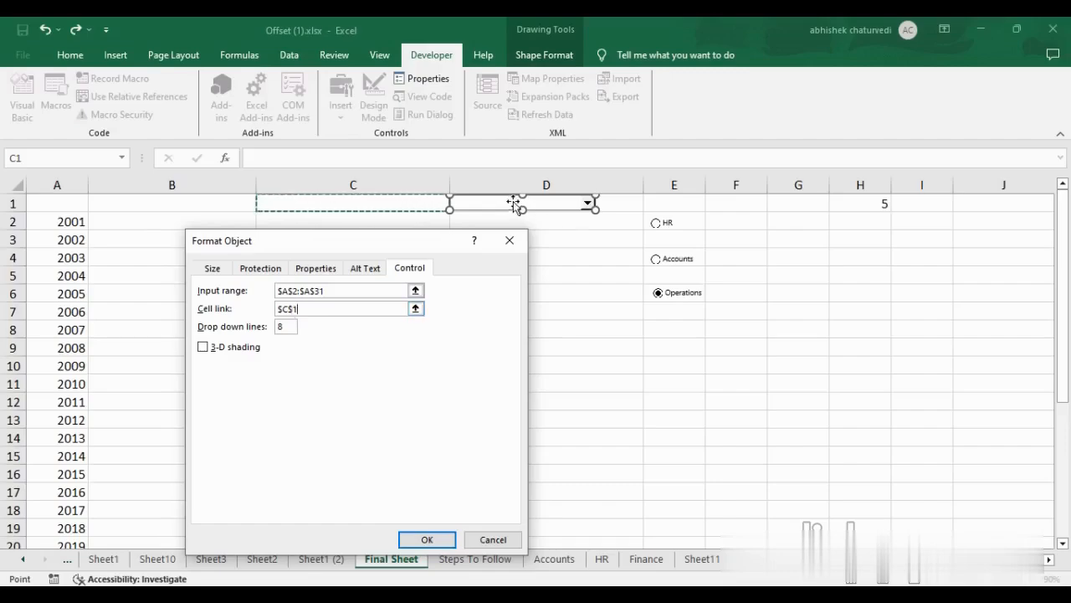
left_click(425, 540)
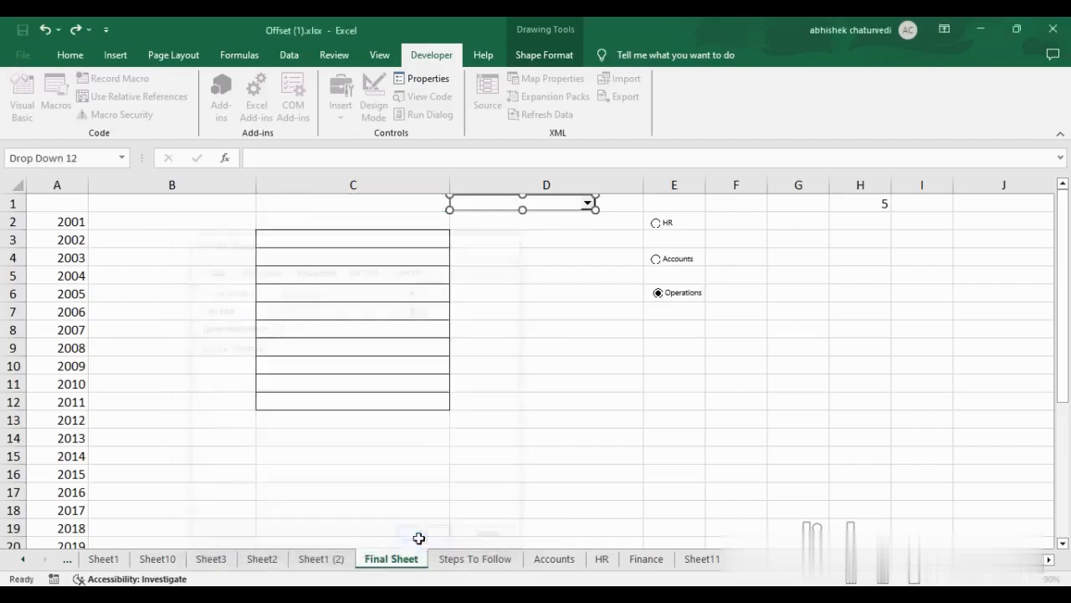
left_click(394, 328)
Step: Test the combo box's link to C1 by choosing several years, including 2002 and 2010
left_click(588, 202)
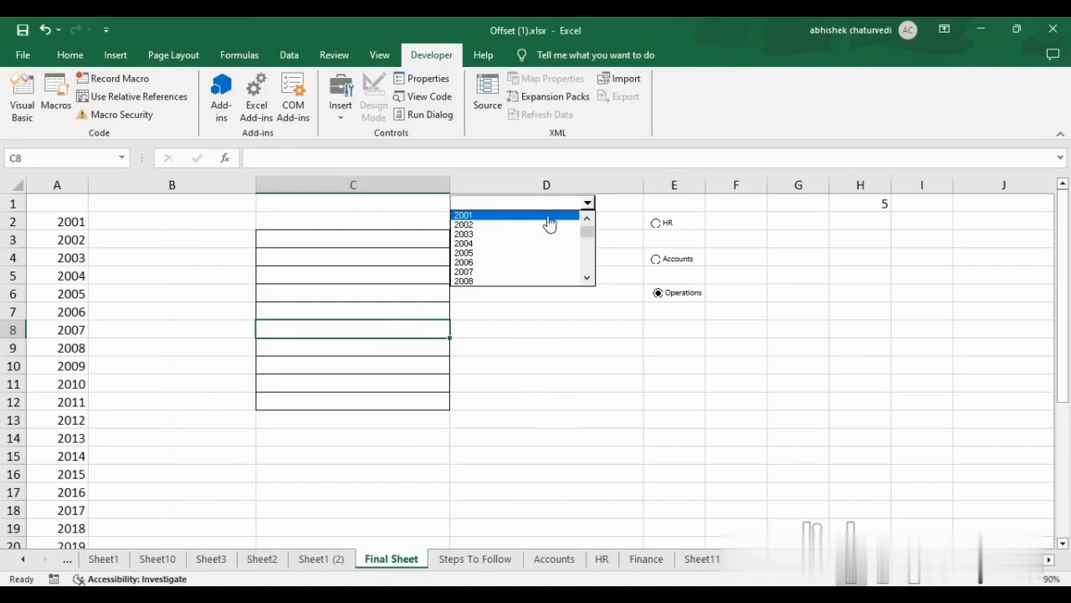
left_click(546, 226)
left_click(589, 208)
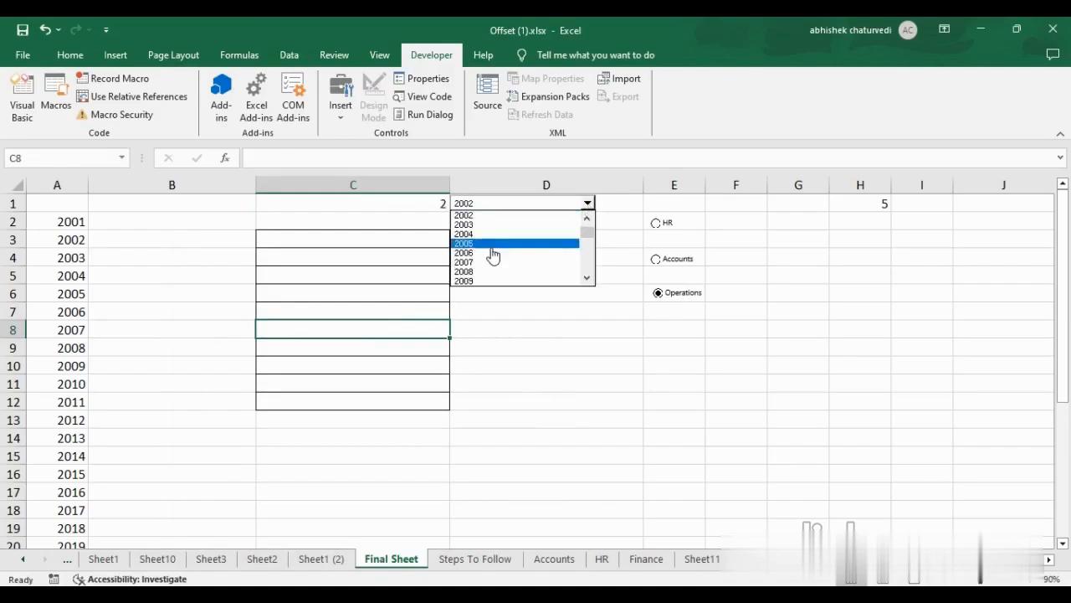
left_click(492, 251)
left_click(590, 204)
left_click(540, 261)
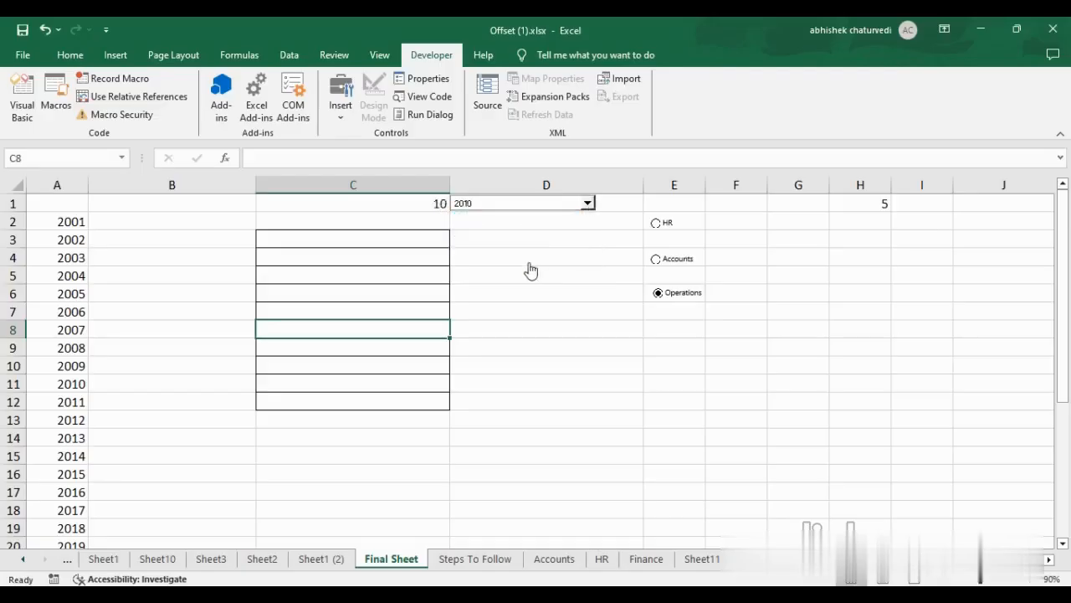
Step: Test the combo box with more distant years, including 2021 and 2001, and check the linked cell C1
left_click(589, 204)
left_click(526, 252)
left_click(589, 203)
left_click(522, 266)
left_click(588, 203)
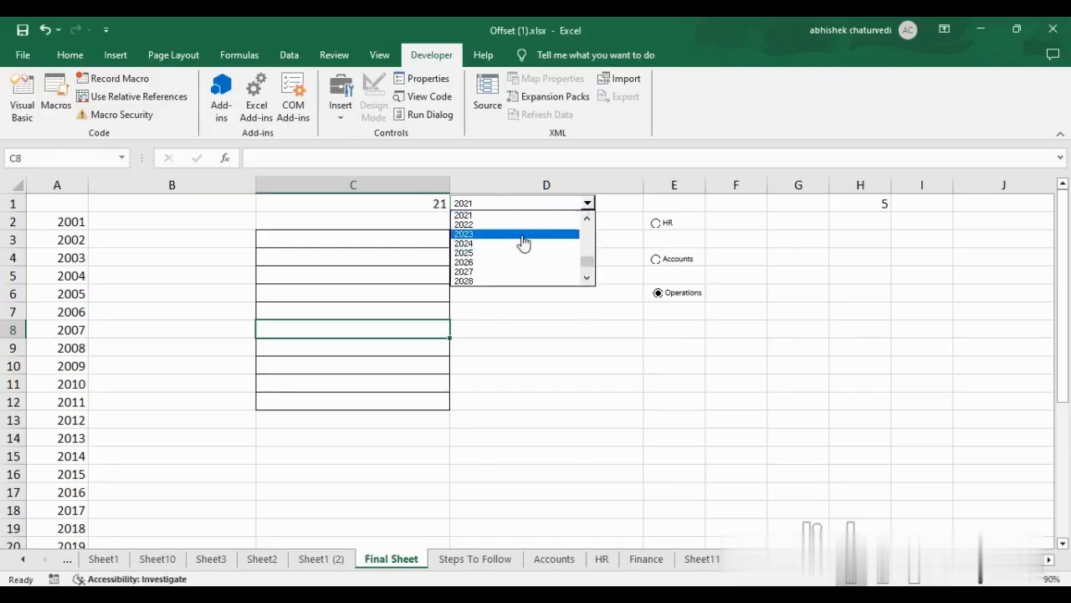
left_click_drag(589, 264, 590, 209)
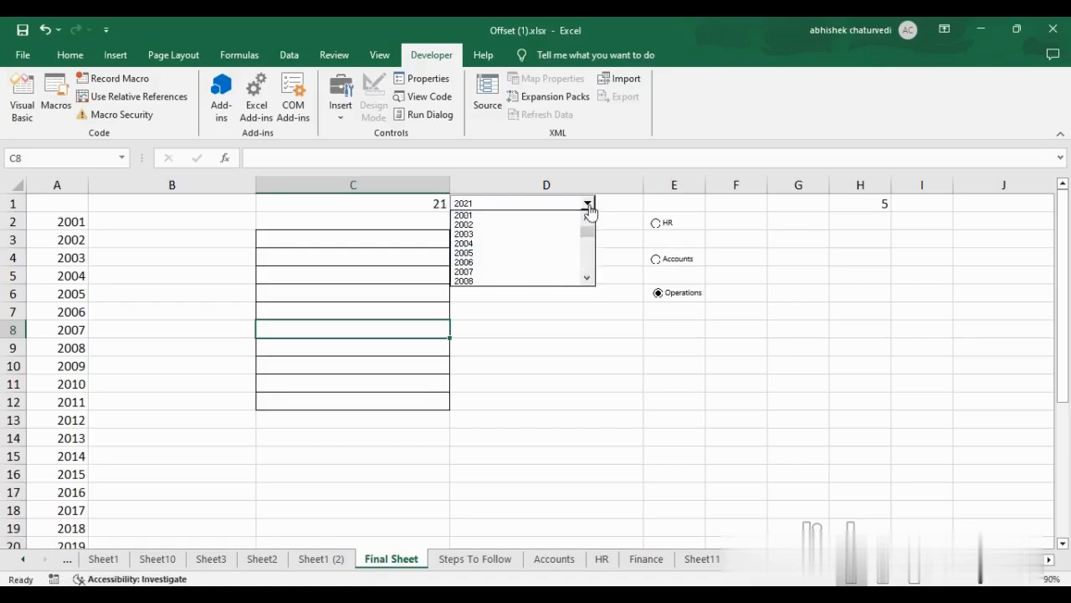
left_click(529, 216)
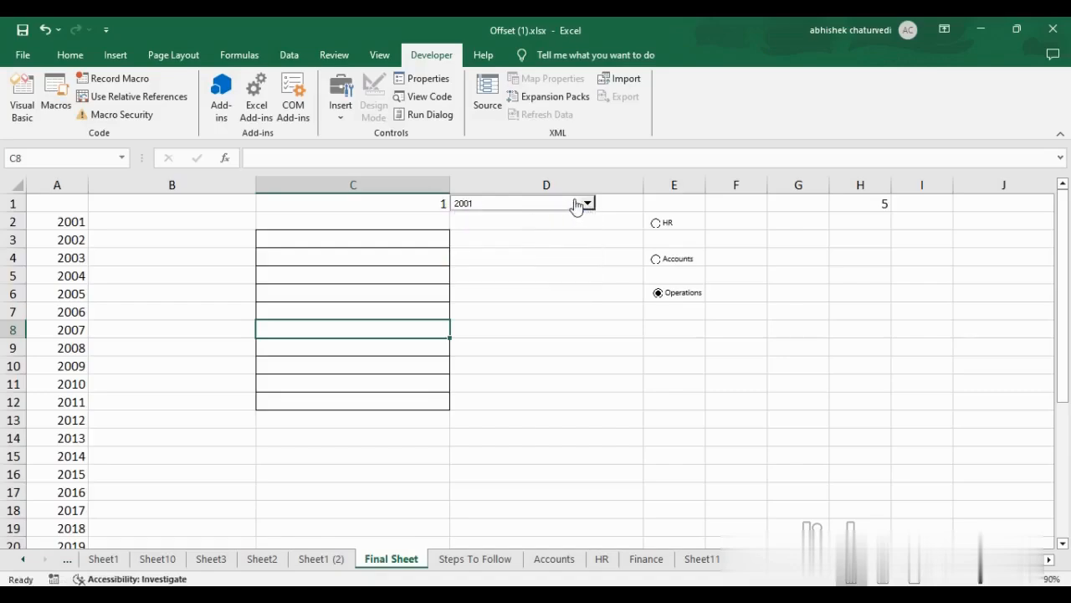
left_click(416, 201)
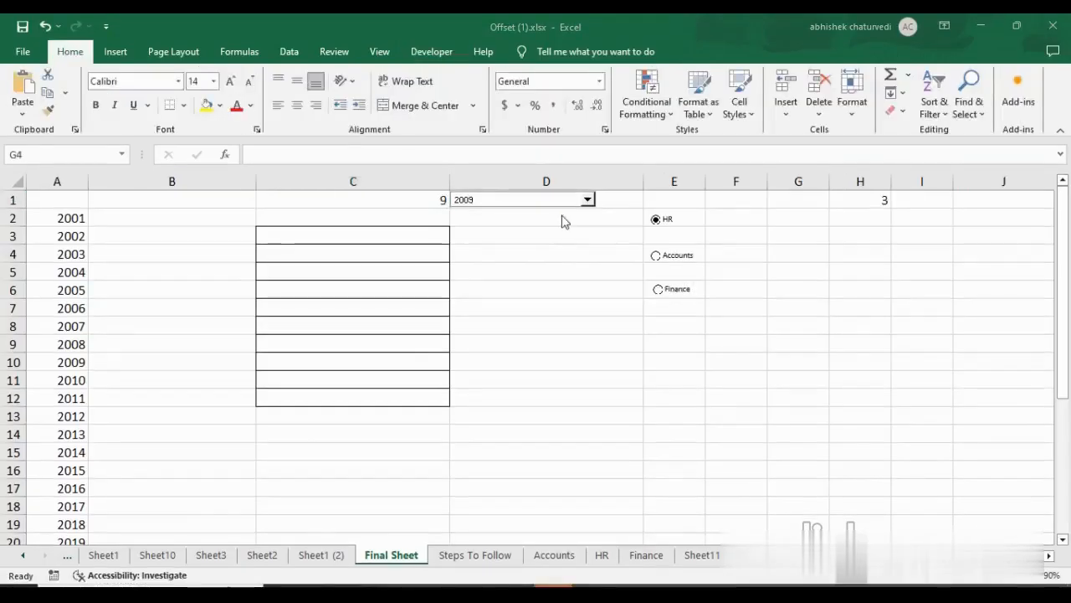
Step: Choose 2003 and then 2006 in the year combo box, and select the linked cell C1
left_click(565, 200)
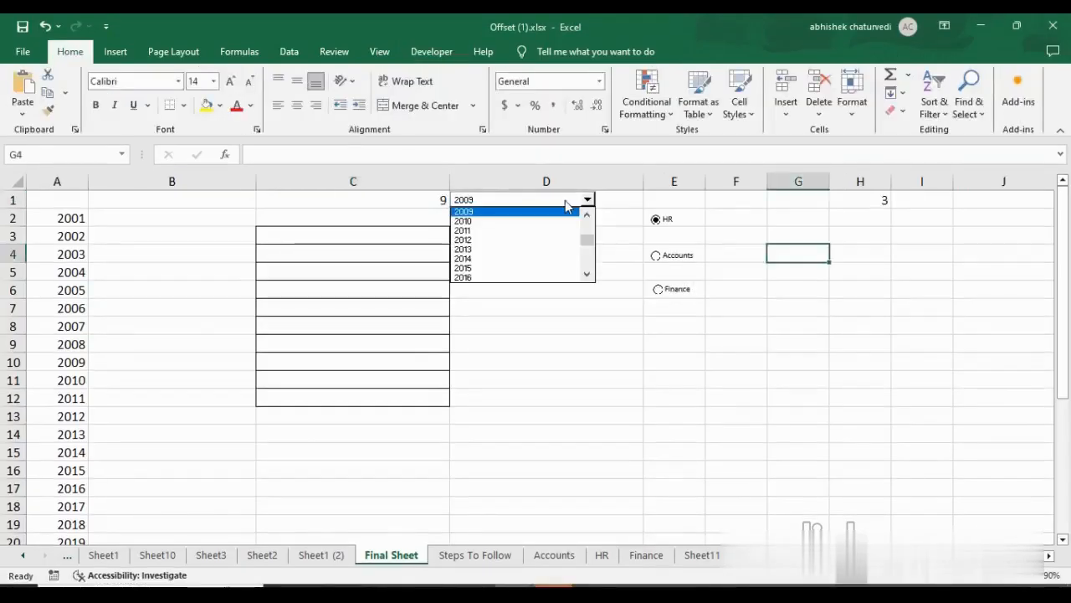
left_click_drag(585, 242, 586, 227)
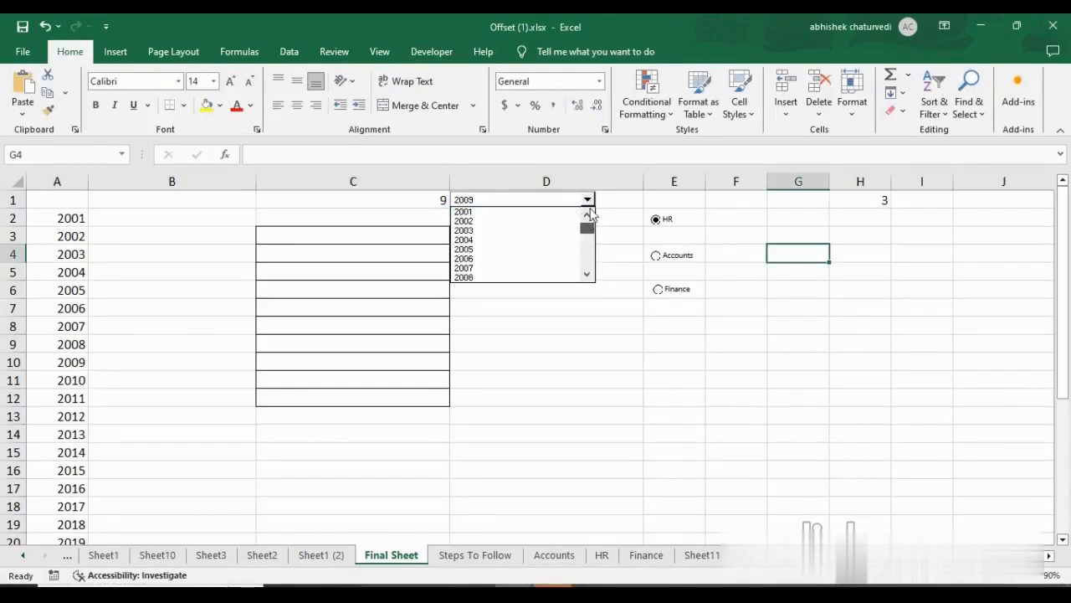
left_click(546, 229)
left_click(512, 203)
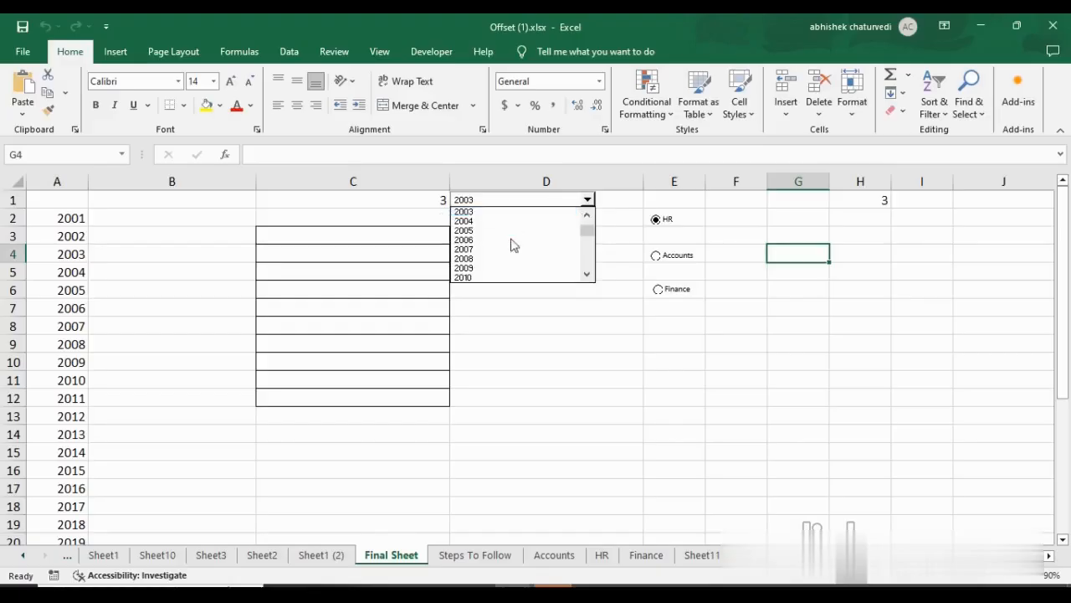
left_click(512, 243)
left_click(372, 196)
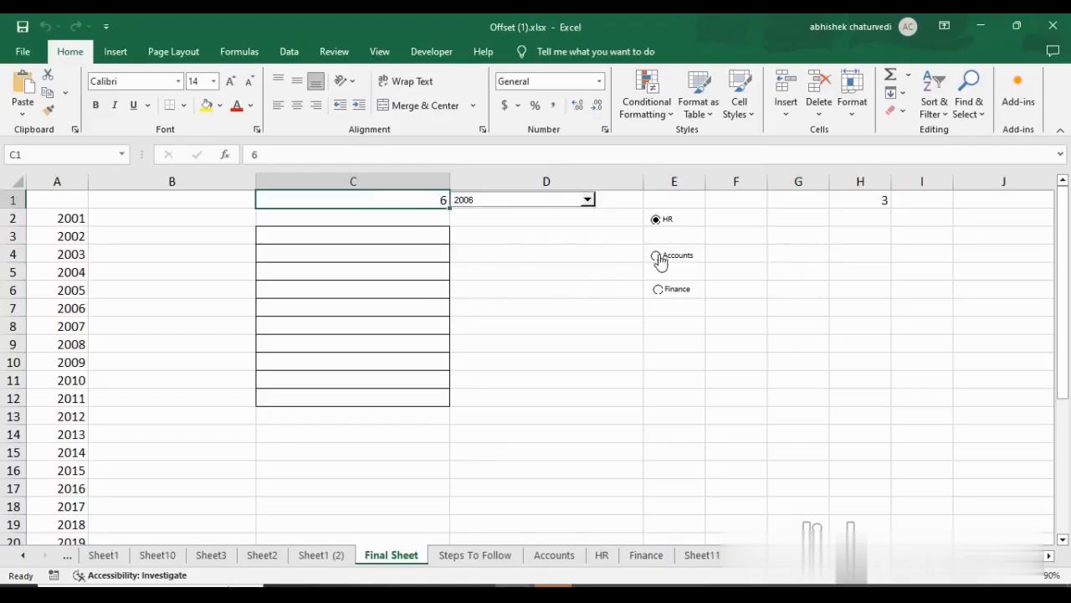
Step: With the HR option selected, enter the formula =H1-2 in cell I1, beside the option buttons' linked cell
left_click(660, 224)
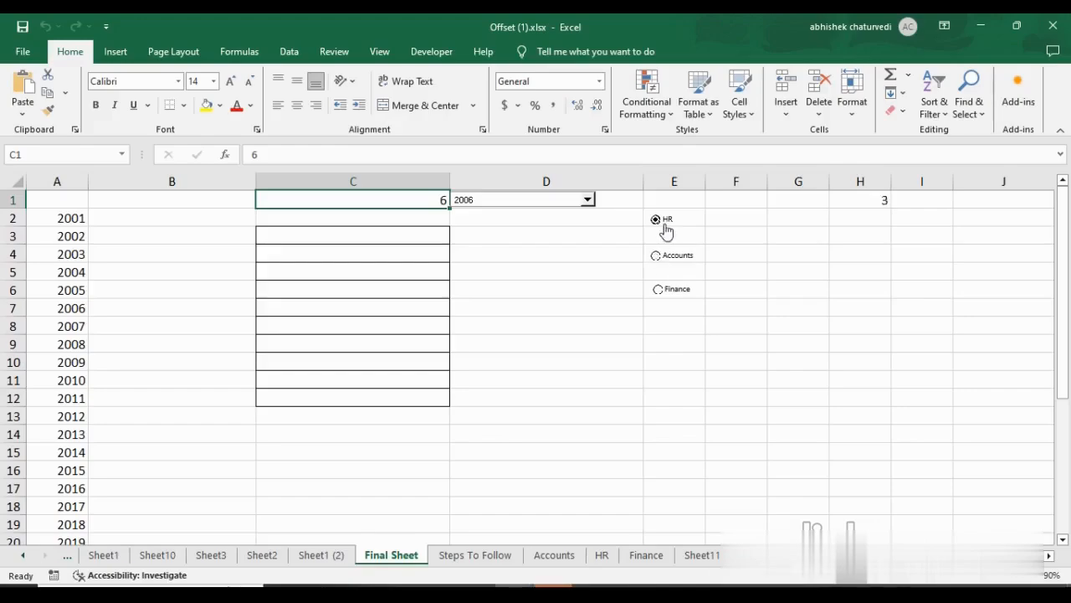
left_click(874, 199)
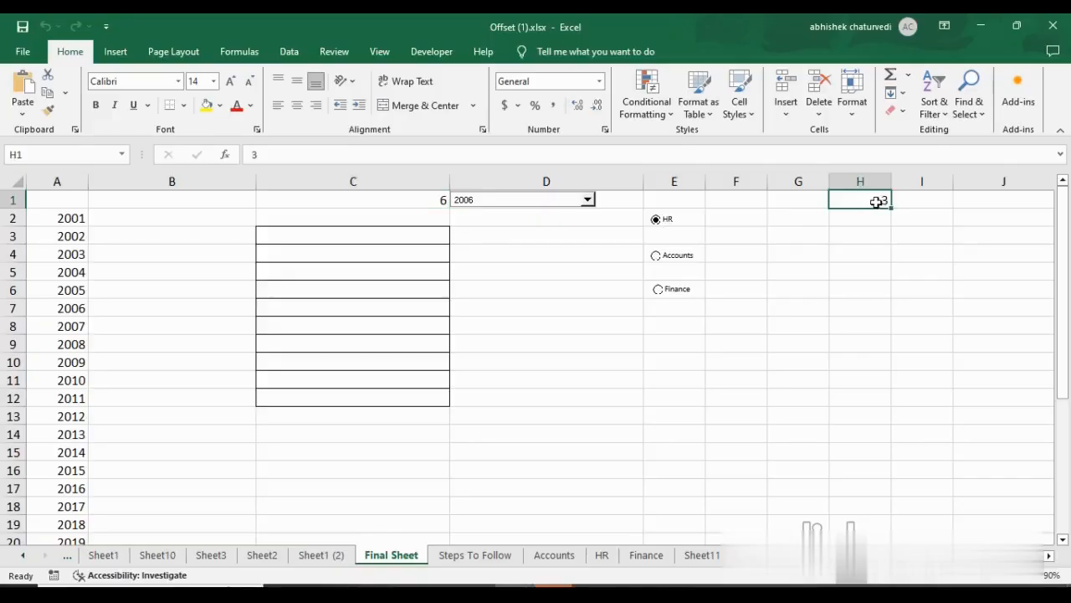
left_click(917, 202)
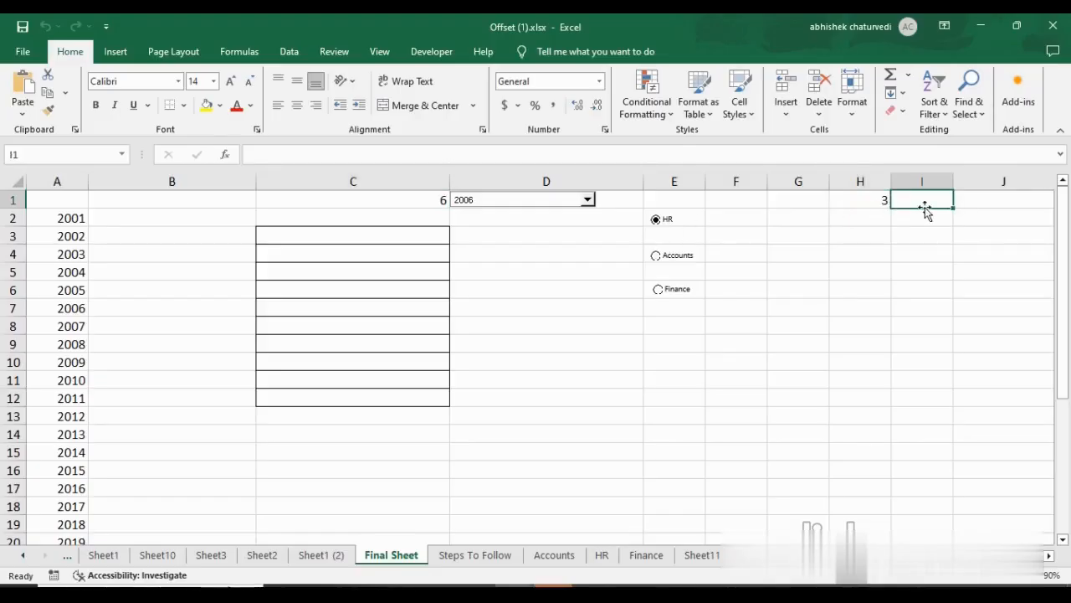
type("=")
key("Left")
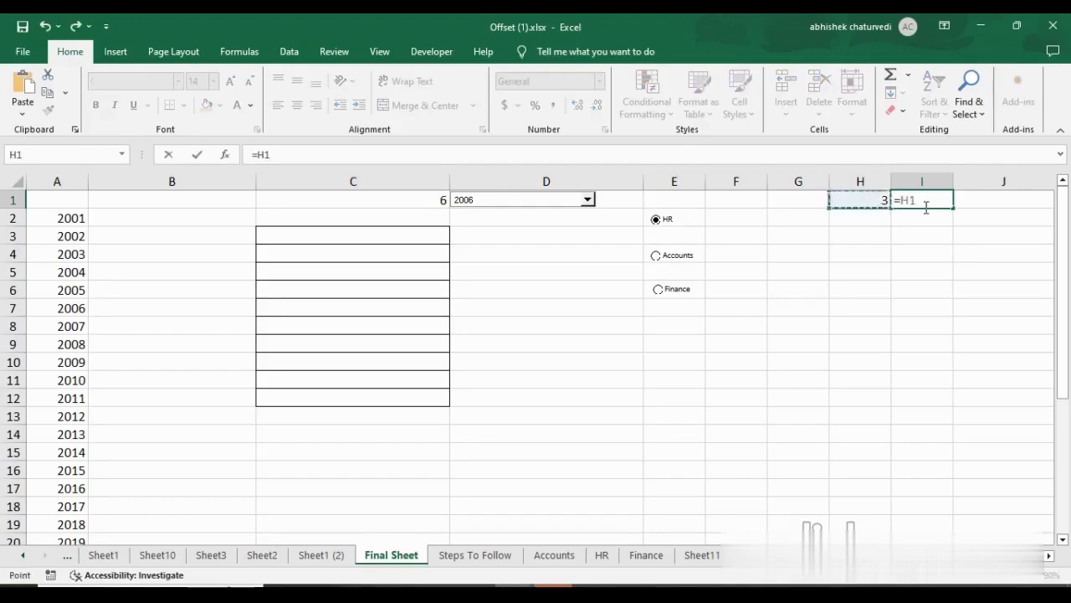
type("-2")
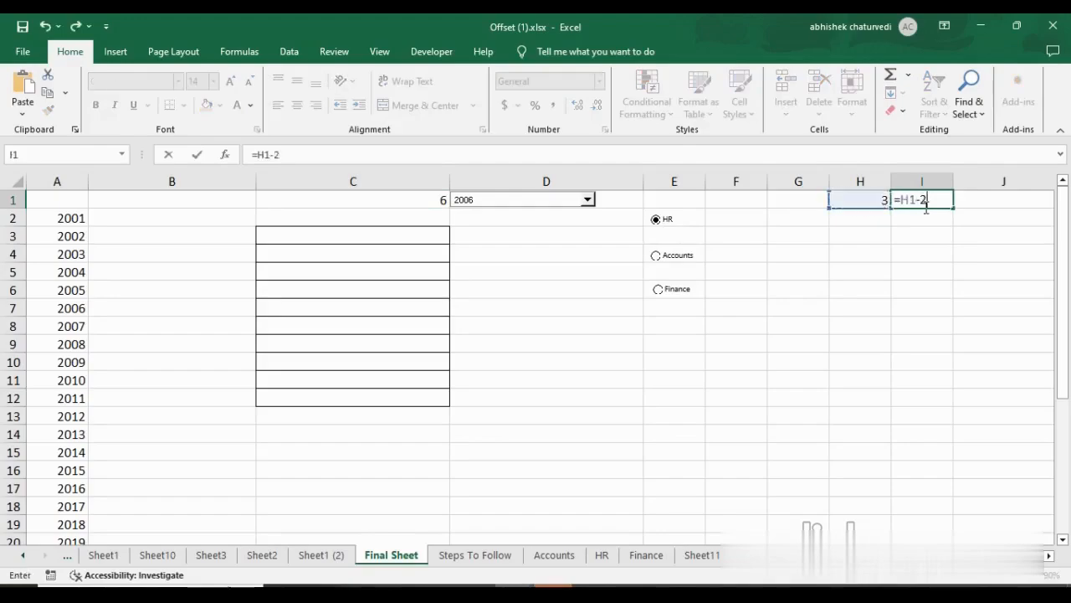
key("Return")
left_click(924, 206)
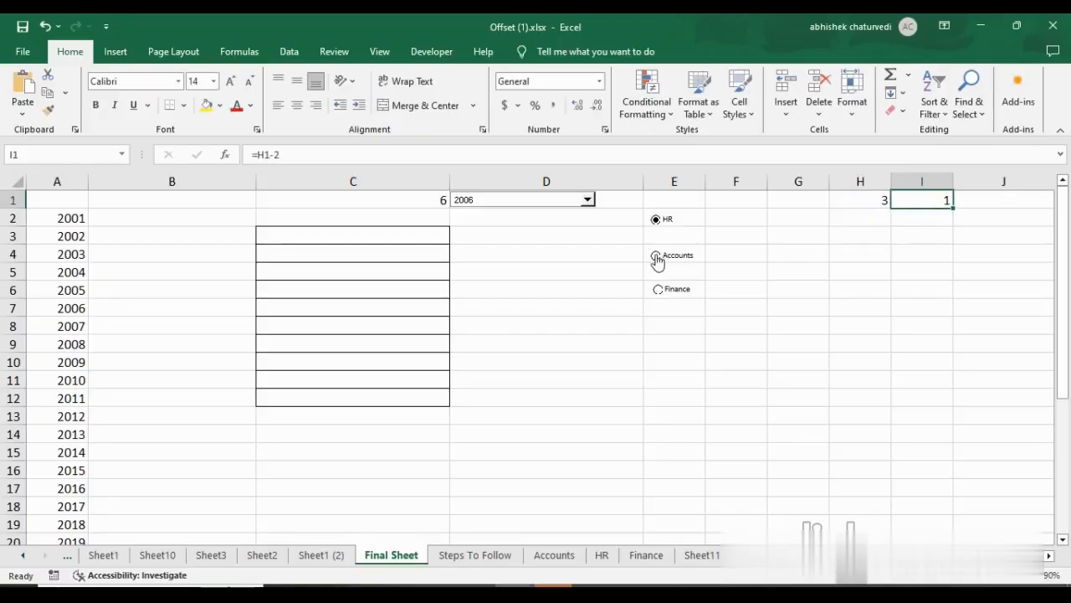
Step: Test the Accounts and HR option buttons, and reread Step6 on the Steps To Follow sheet before returning to the Final Sheet
left_click(658, 256)
left_click(654, 256)
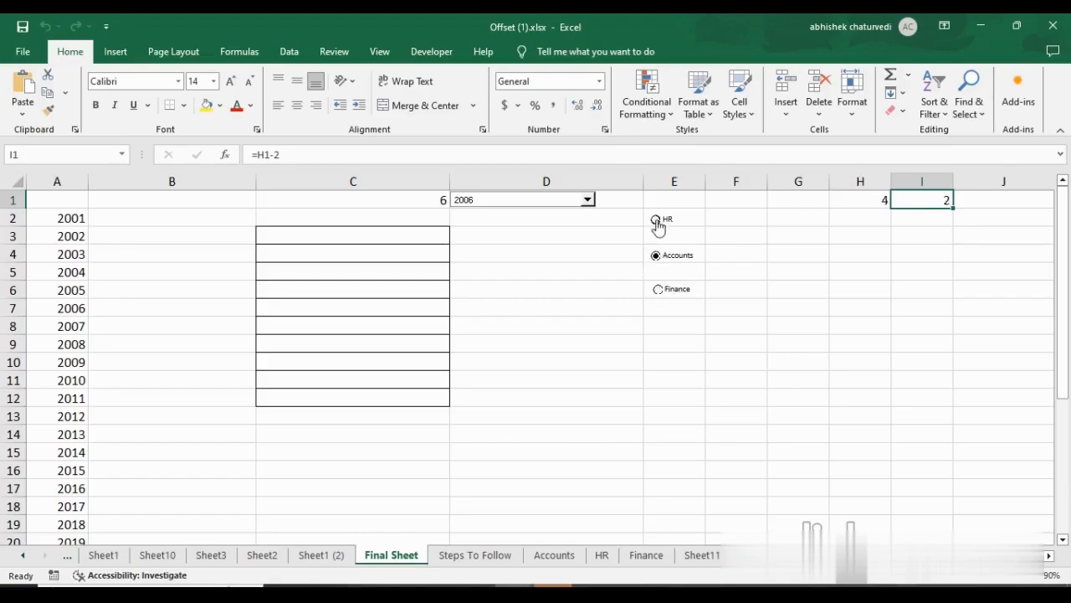
left_click(475, 555)
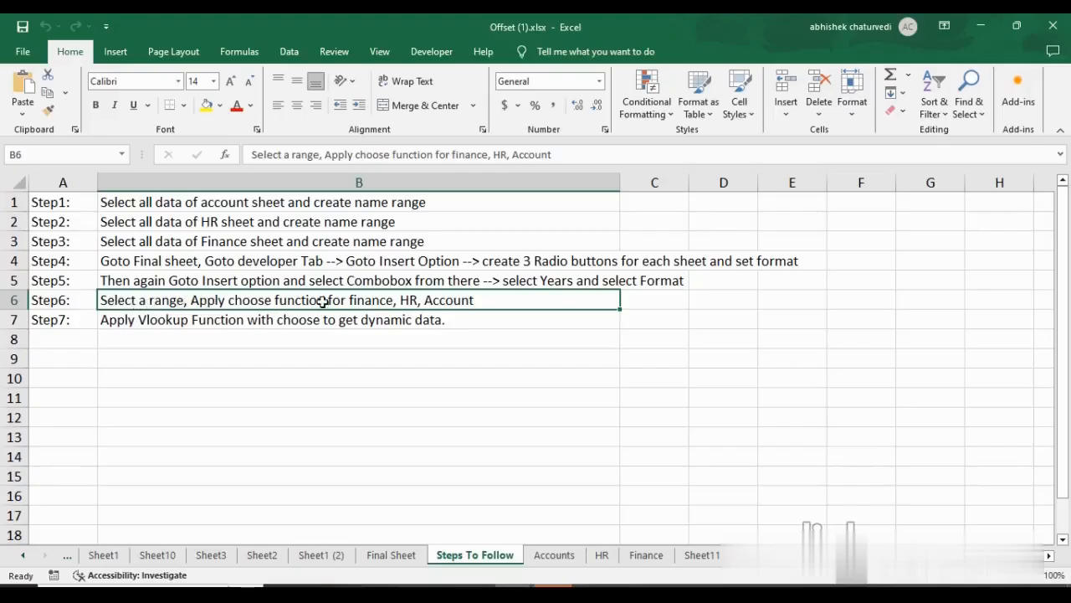
left_click(400, 557)
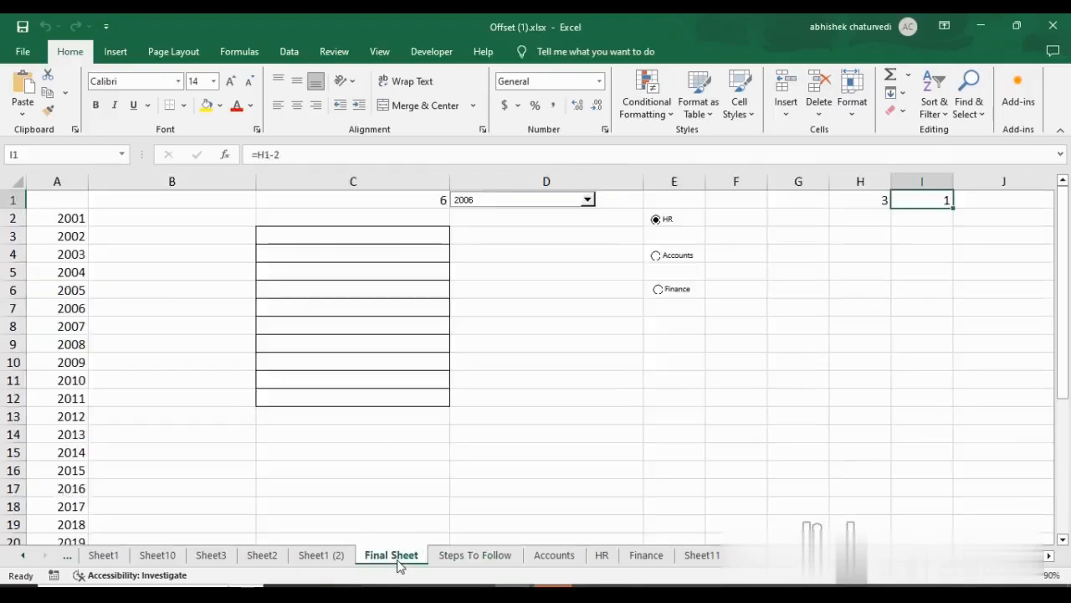
left_click(443, 557)
left_click(392, 555)
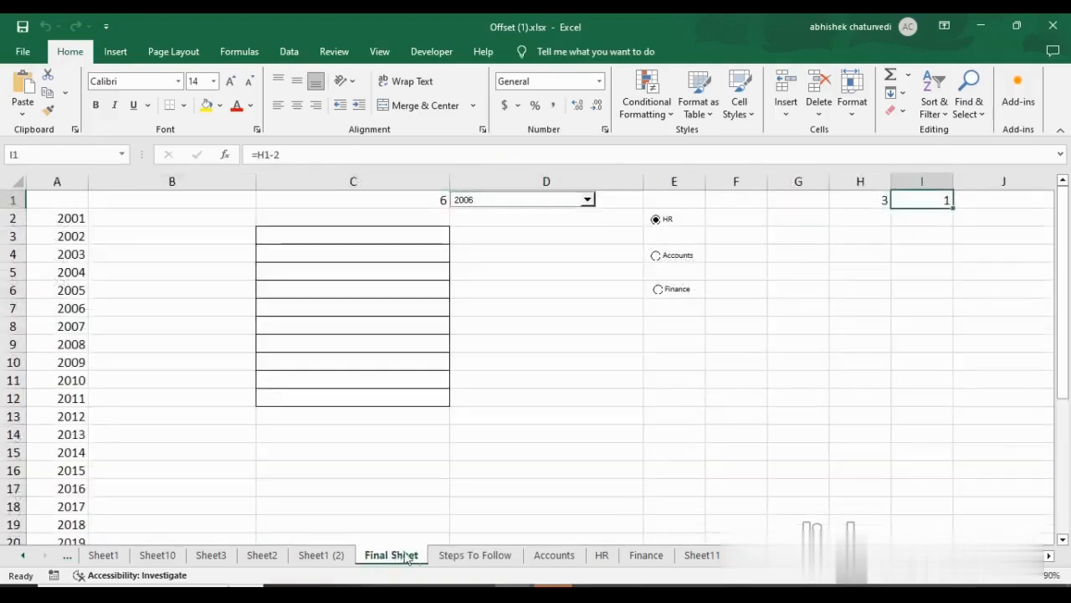
Step: Start a CHOOSE formula in cell C3 of the Final Sheet with I1 as the index number
left_click(358, 233)
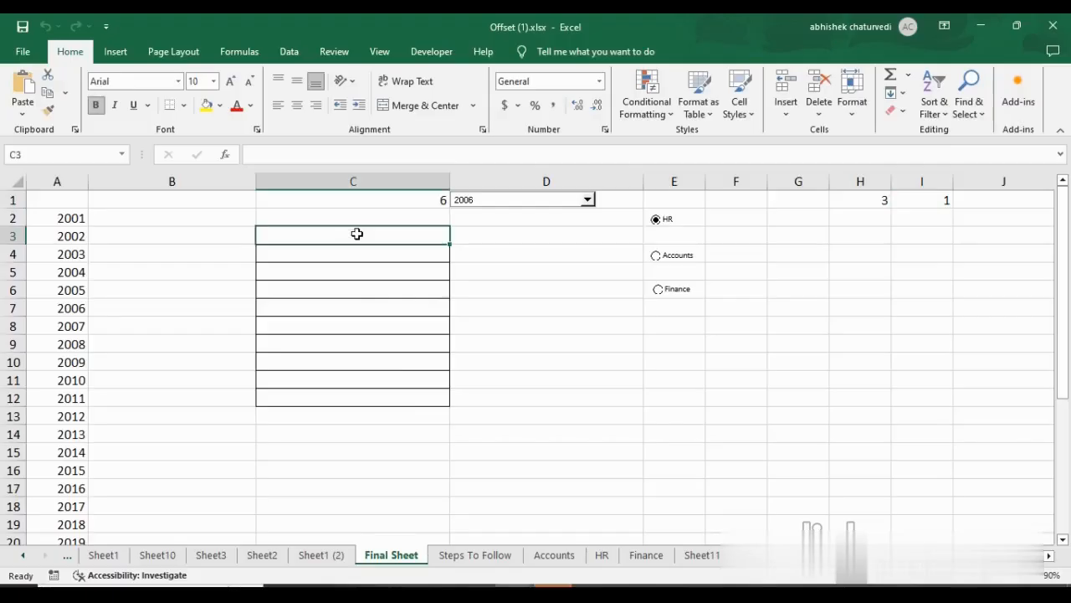
type("=cho")
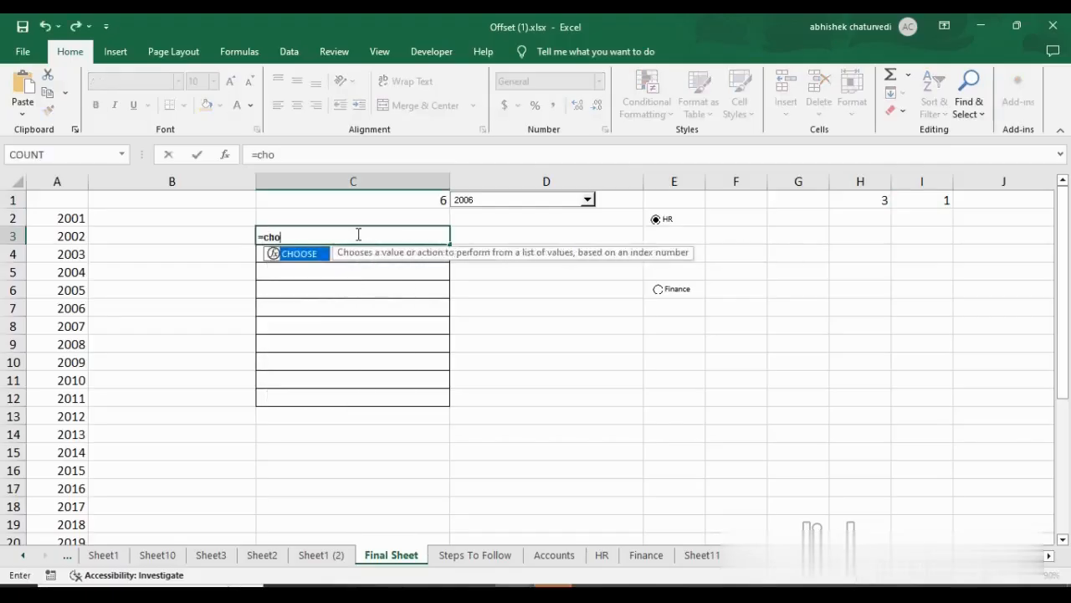
type("o")
key("Tab")
left_click(310, 155)
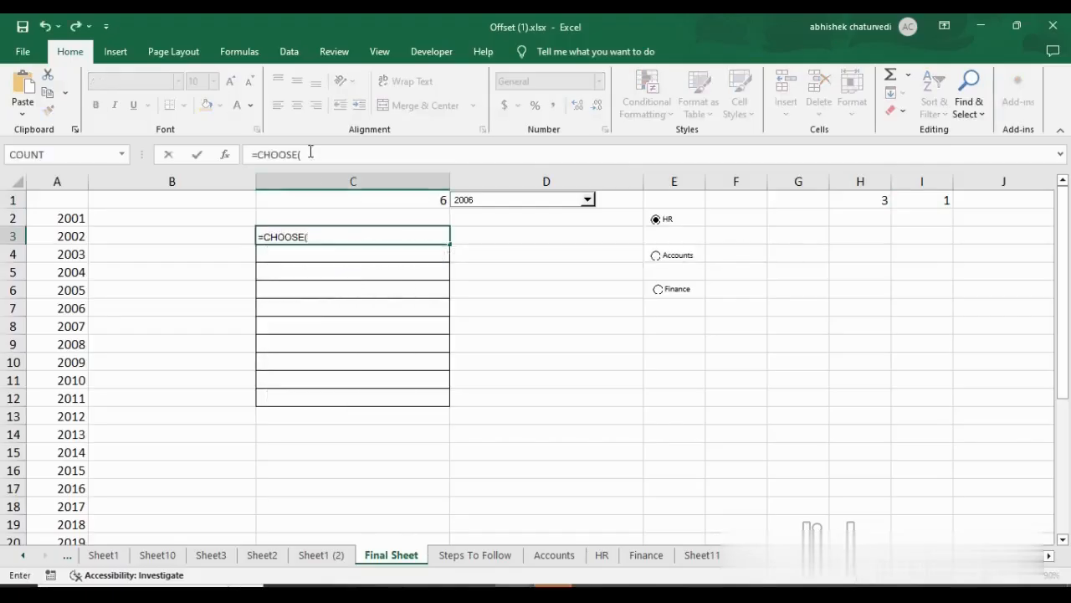
left_click(916, 200)
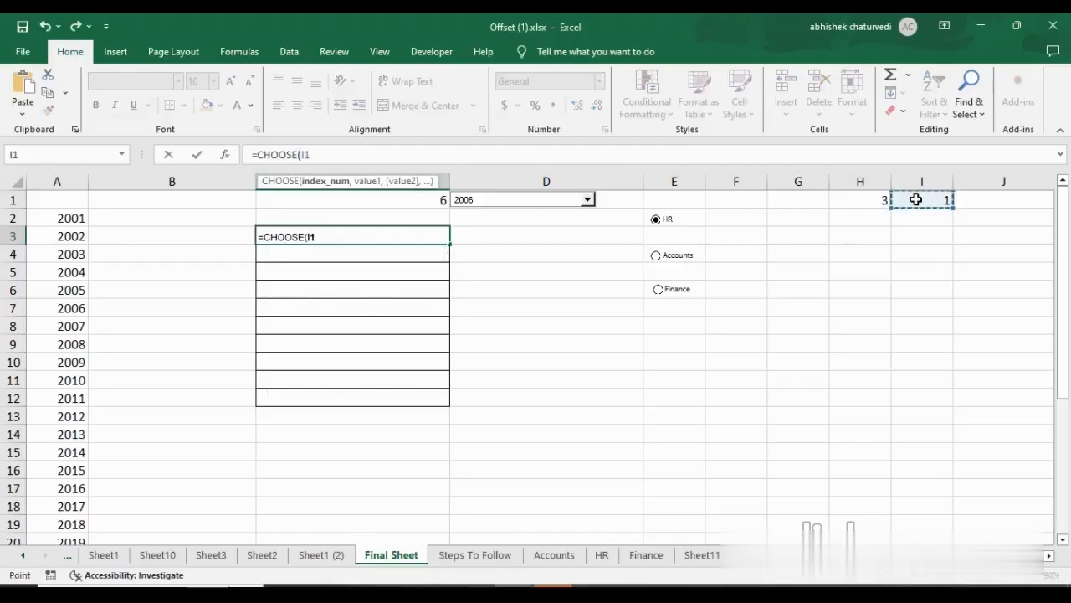
type(",")
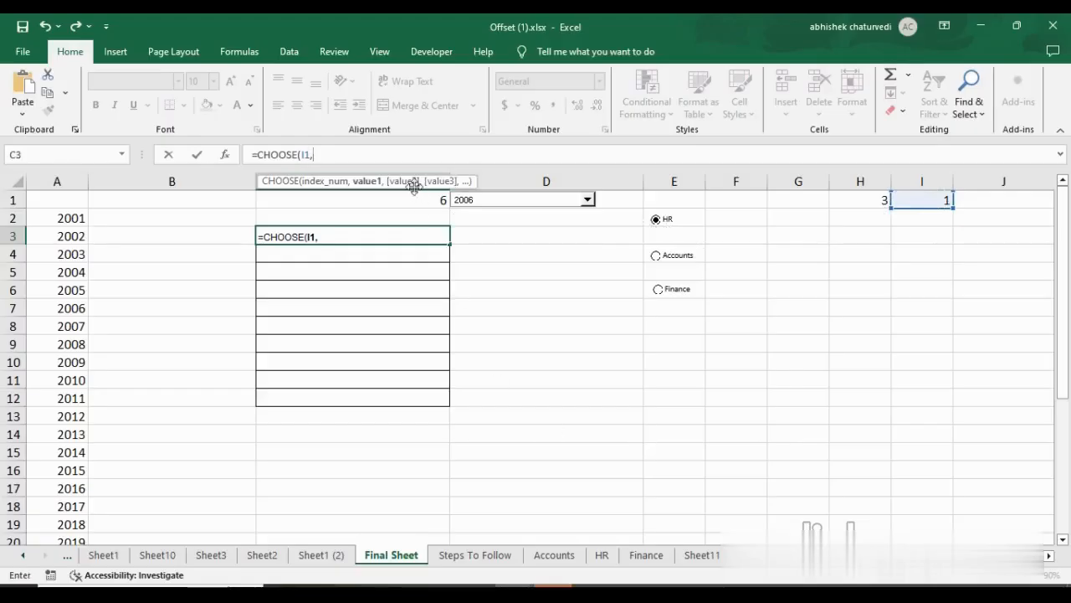
Step: Complete the formula in C3 as =CHOOSE(I1,HR,Account,Finance) using the three named ranges as its values
type("hr")
left_click(343, 157)
type(",")
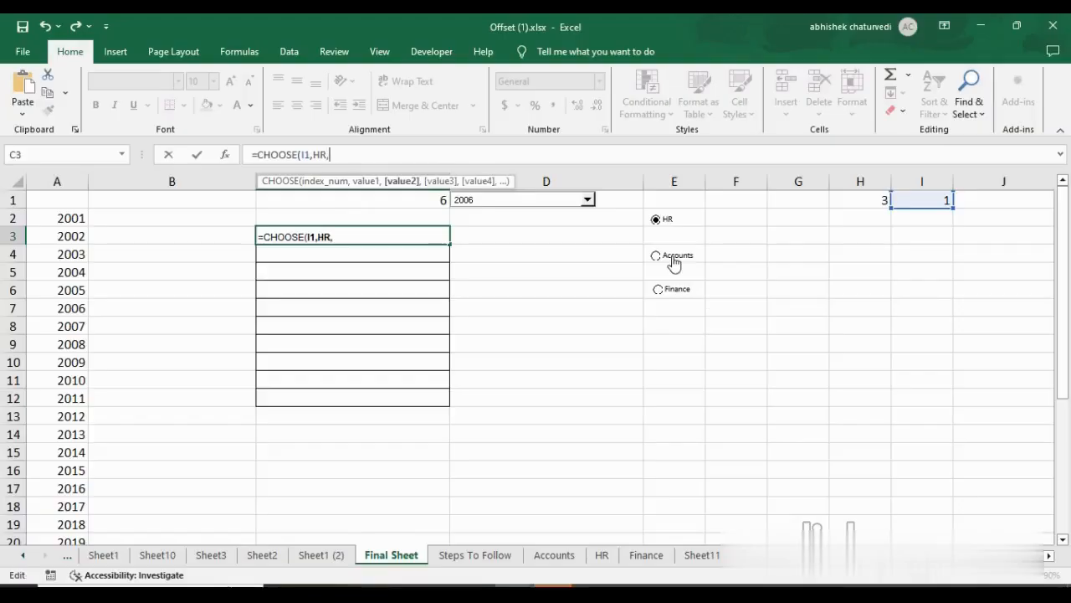
type("acc")
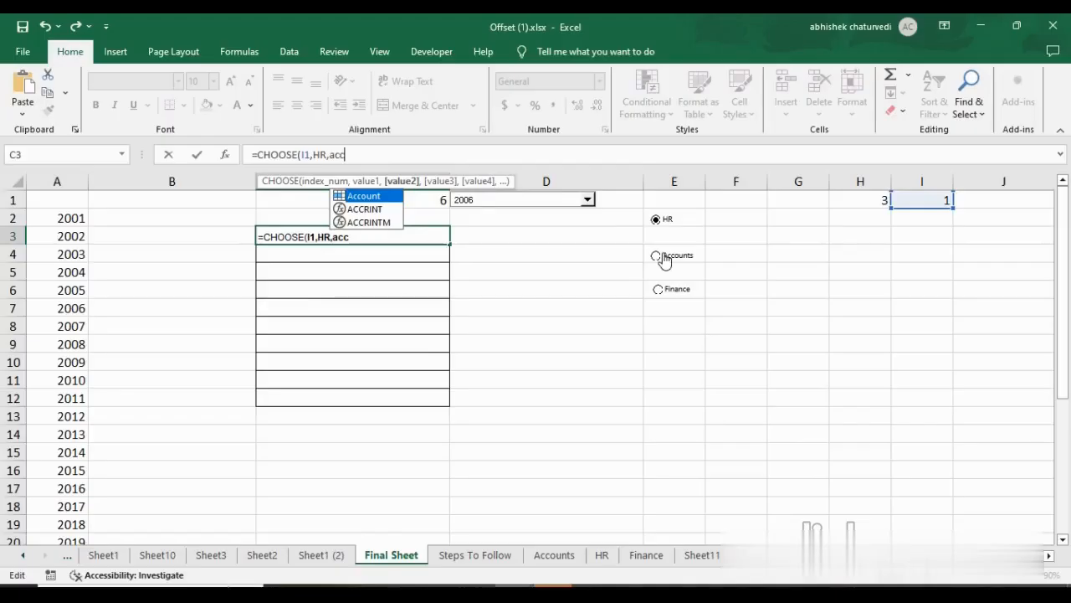
key("Tab")
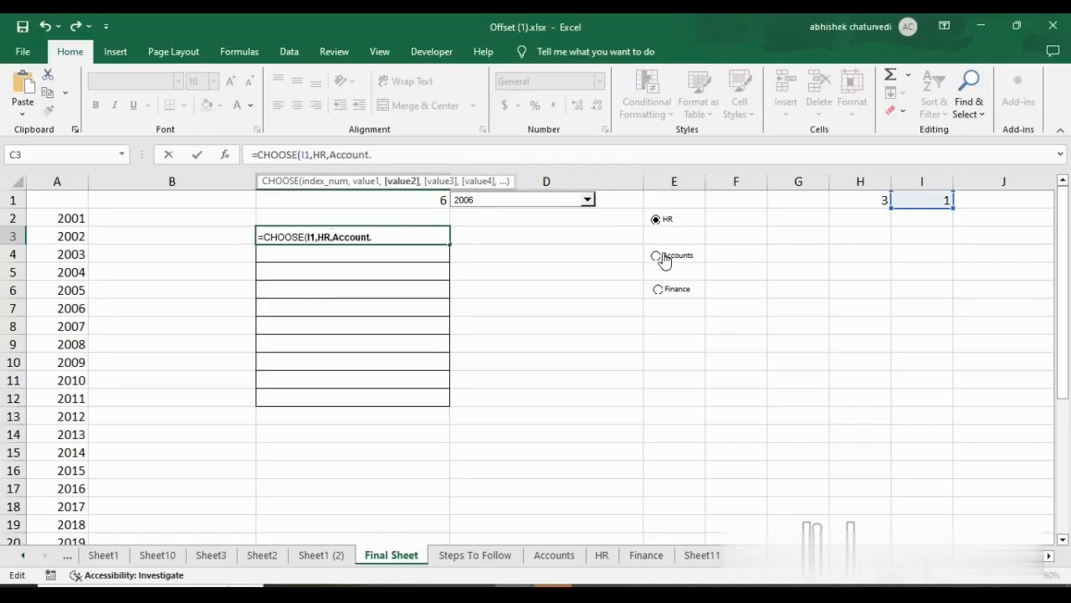
type(".")
key("BackSpace")
type(",")
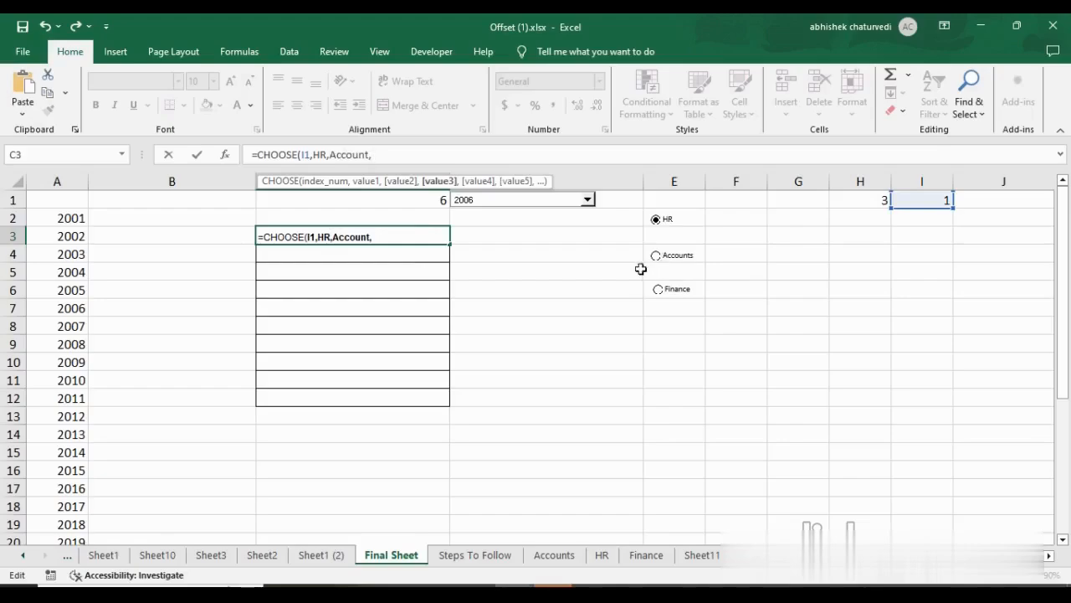
type("fin")
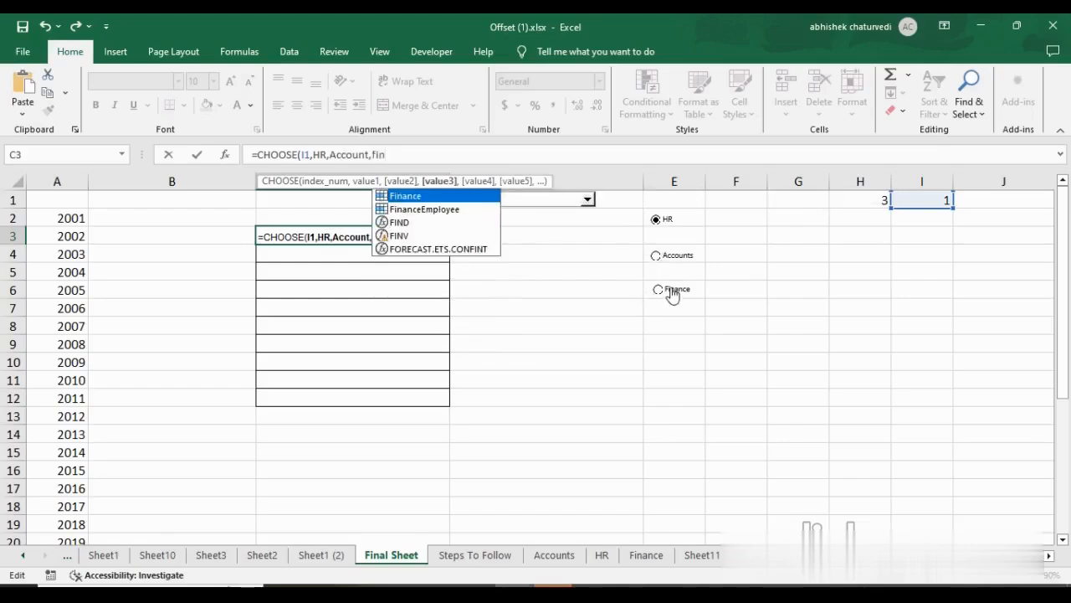
key("Tab")
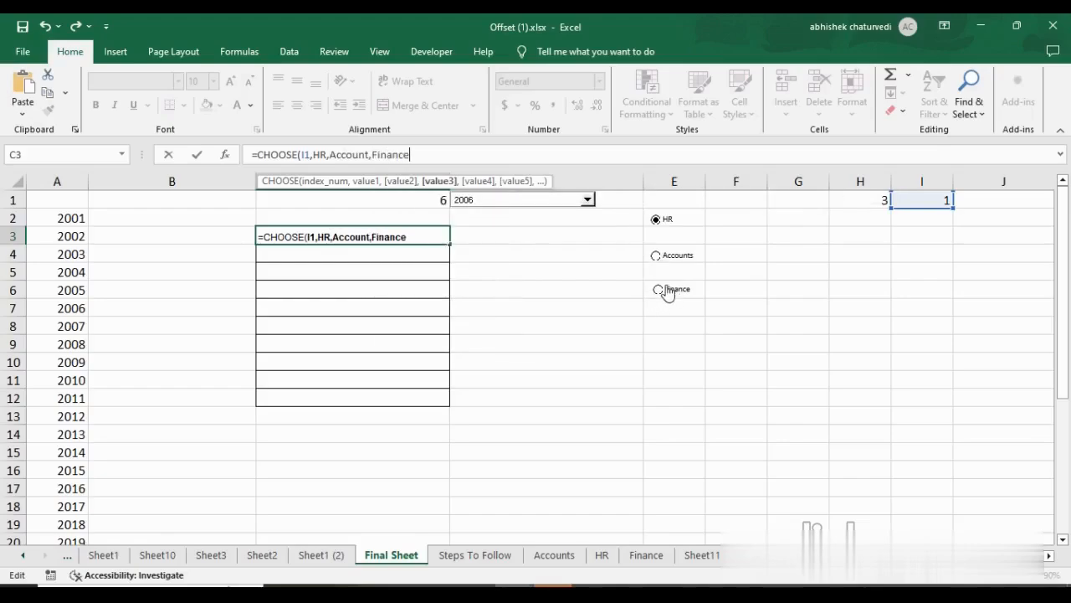
type(")")
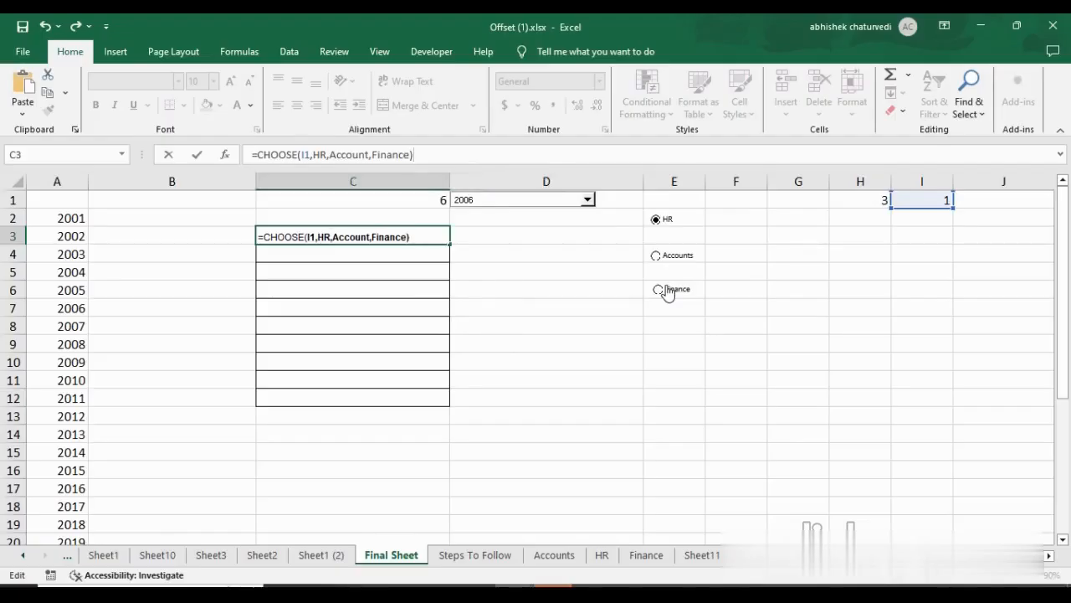
key("ctrl+Return")
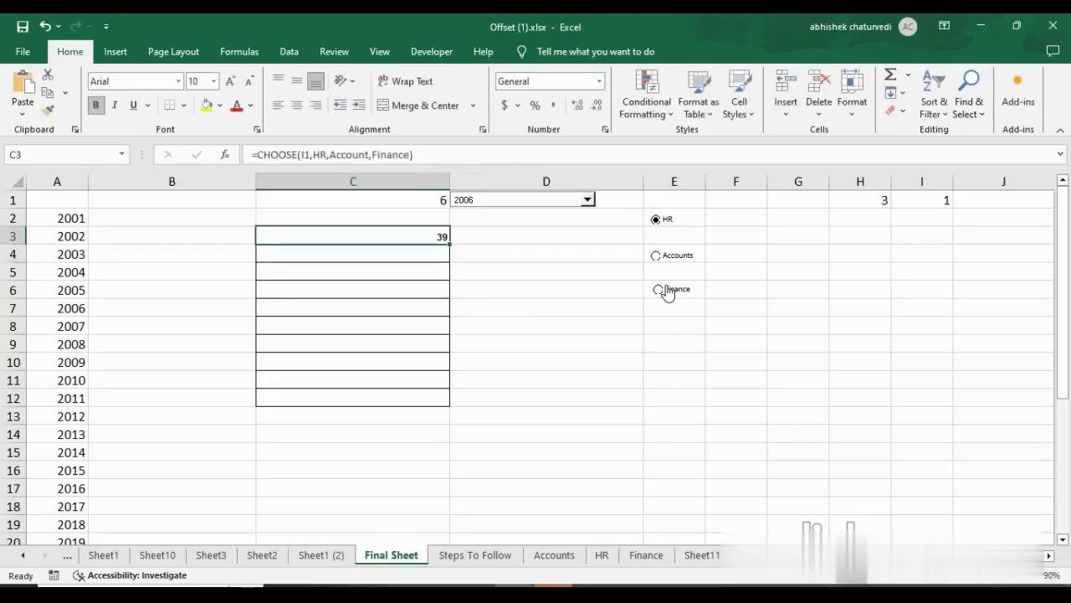
Step: Re-enter the CHOOSE formula in C3 as an array formula and extend it over the range C3:C13
left_click(454, 154)
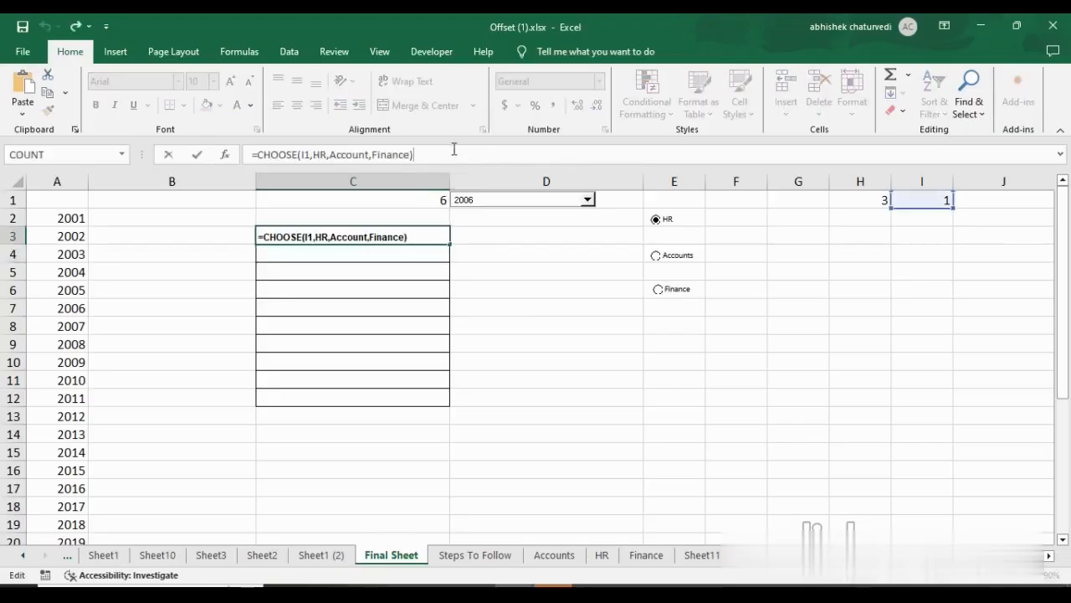
key("ctrl+shift+Return")
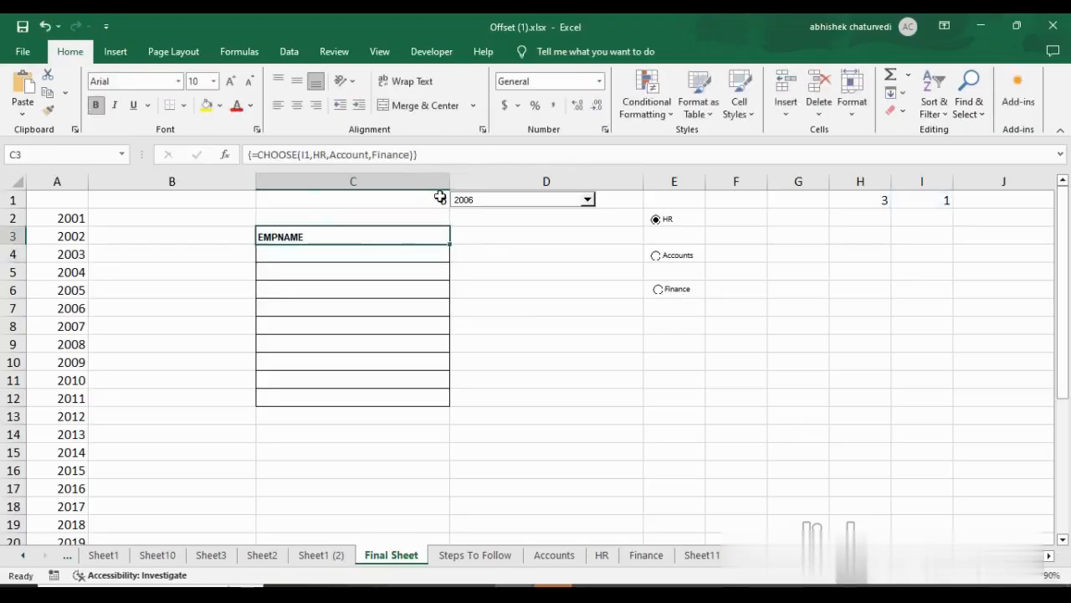
key("shift+Down")
key("shift+Down")
key("shift+Down")
key("shift+Down")
key("shift+Down")
key("shift+Down")
key("shift+Down")
key("shift+Down")
key("shift+Down")
key("shift+Down")
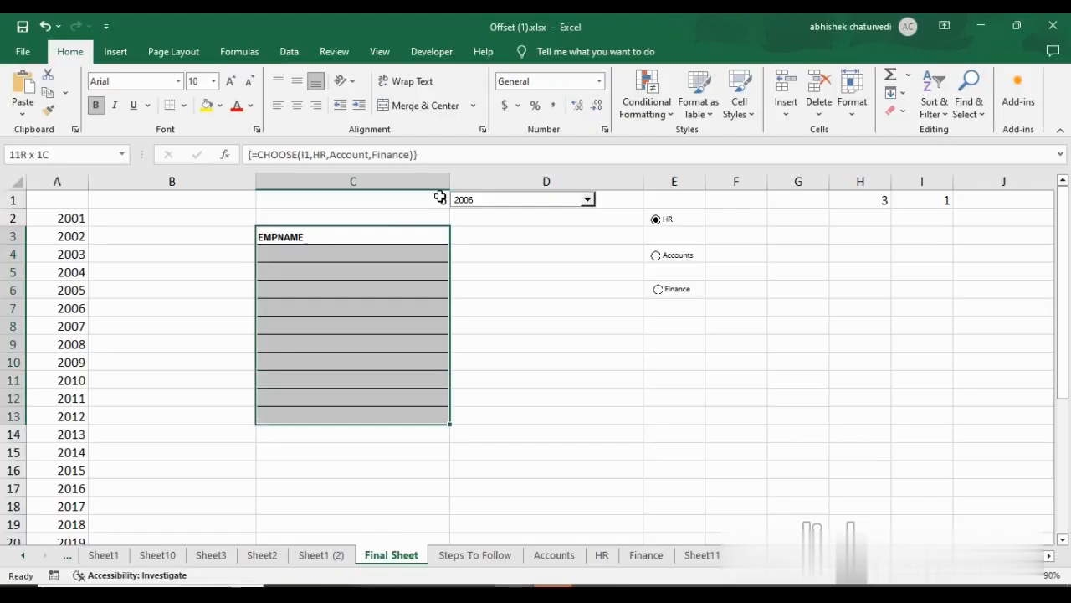
key("F2")
key("ctrl+shift+Return")
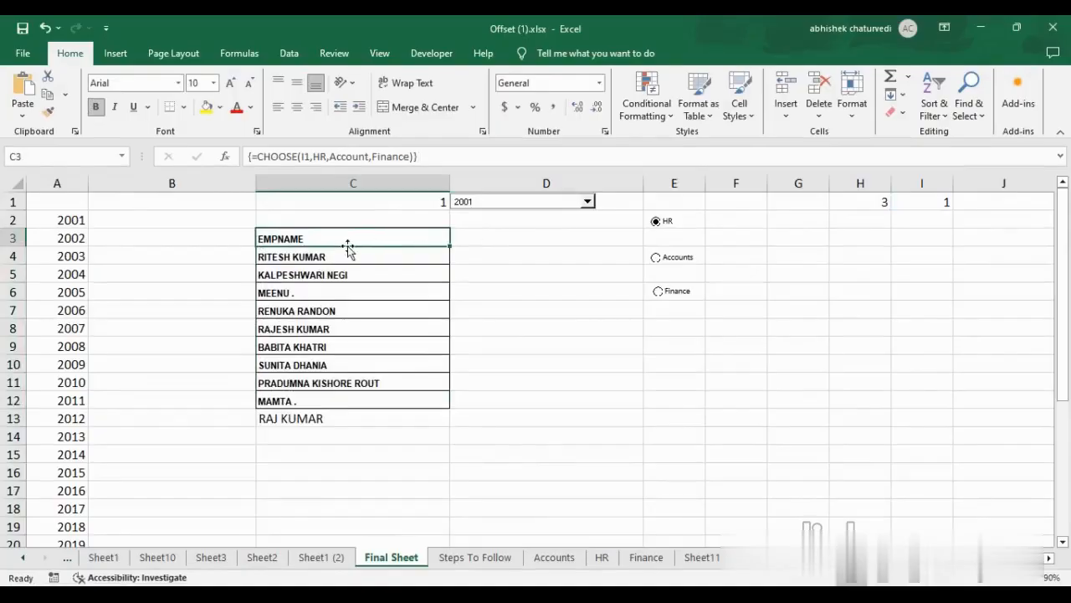
Step: Read Step7 on the Steps To Follow sheet and return to the Final Sheet
left_click(488, 557)
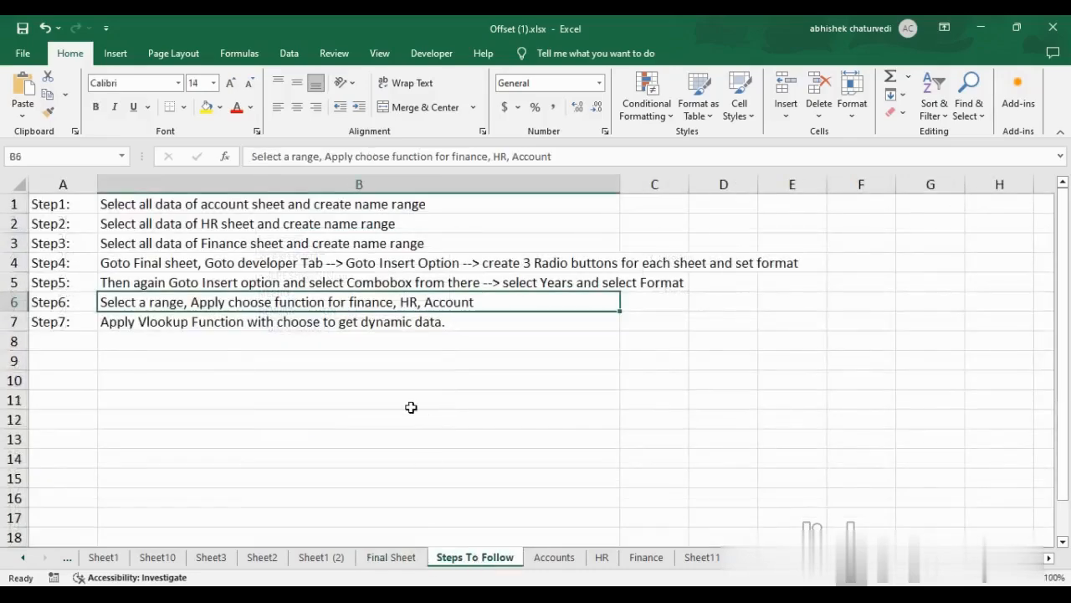
left_click(145, 321)
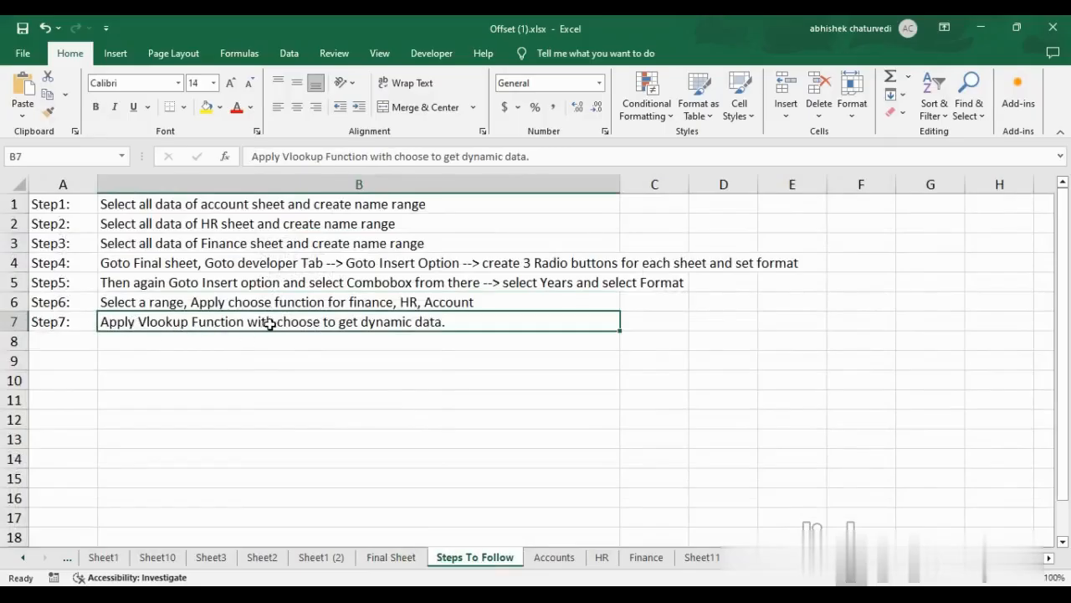
left_click(391, 559)
Step: Start a VLOOKUP formula in cell D3 with C3 as the lookup value
left_click(485, 240)
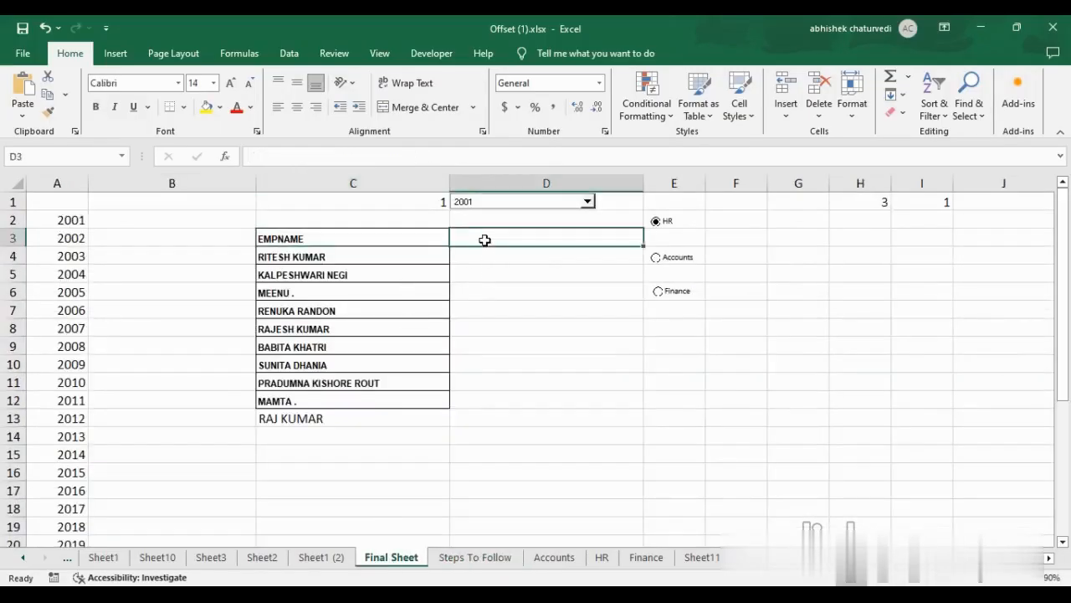
type("=vlo")
key("Tab")
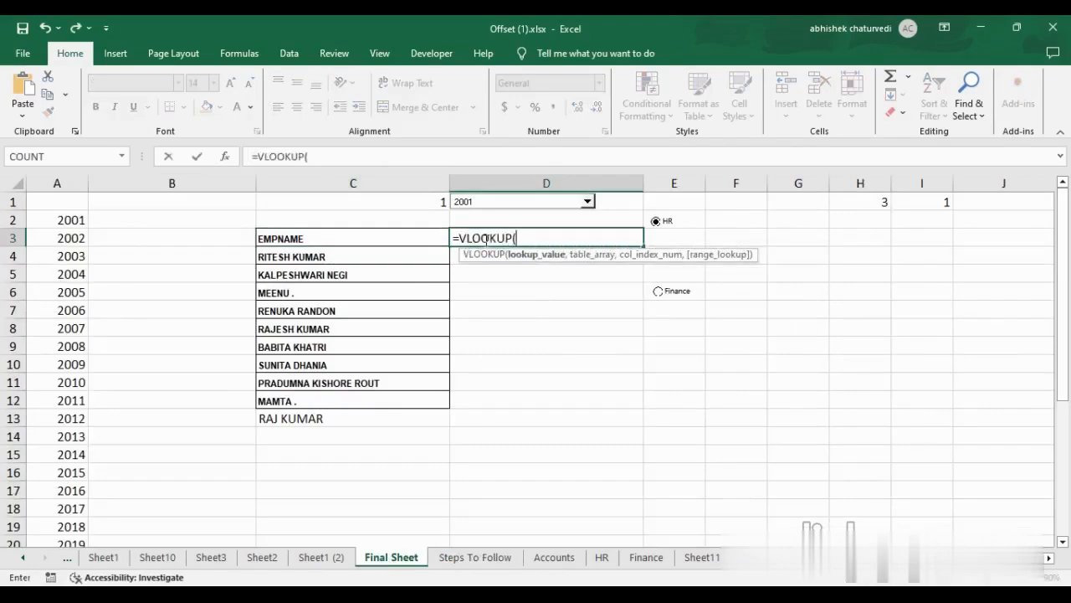
left_click(325, 156)
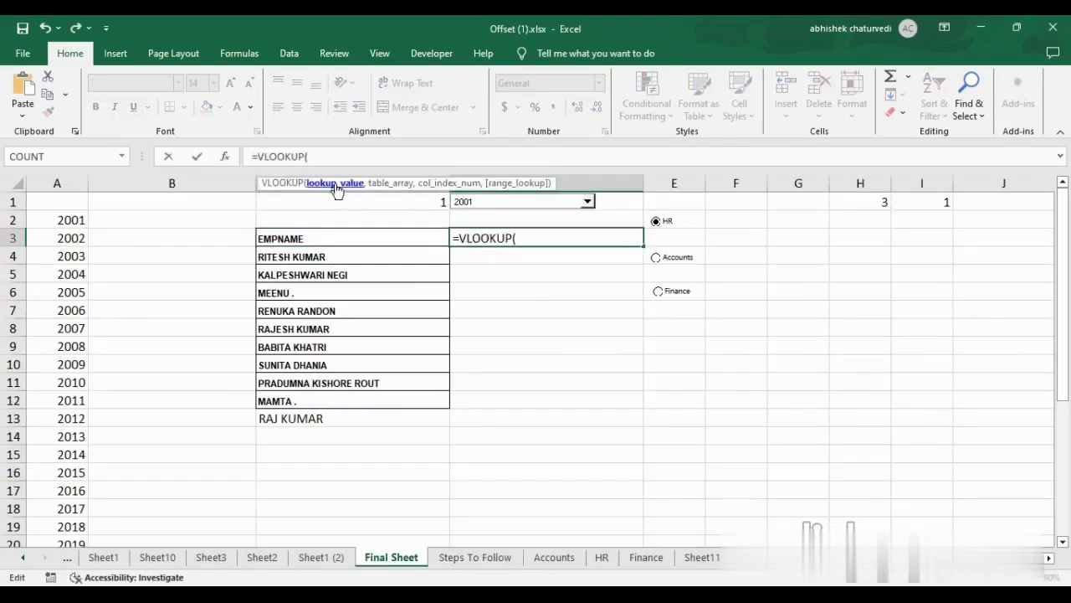
left_click(318, 239)
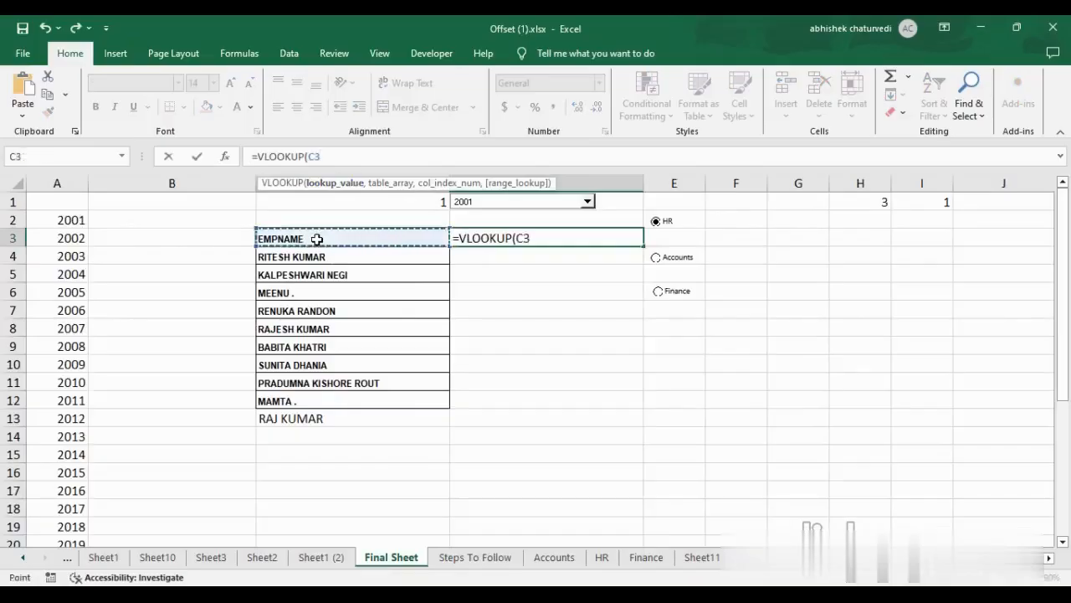
type(",")
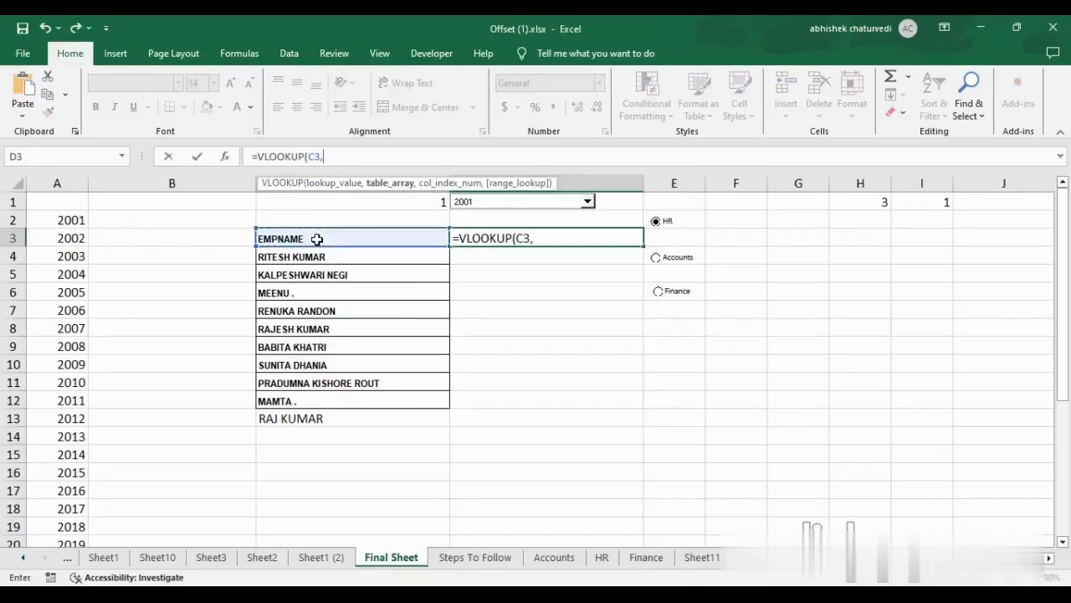
Step: Nest CHOOSE(I1,hr,Account,Finance) as the table array of the VLOOKUP in D3
type("choo")
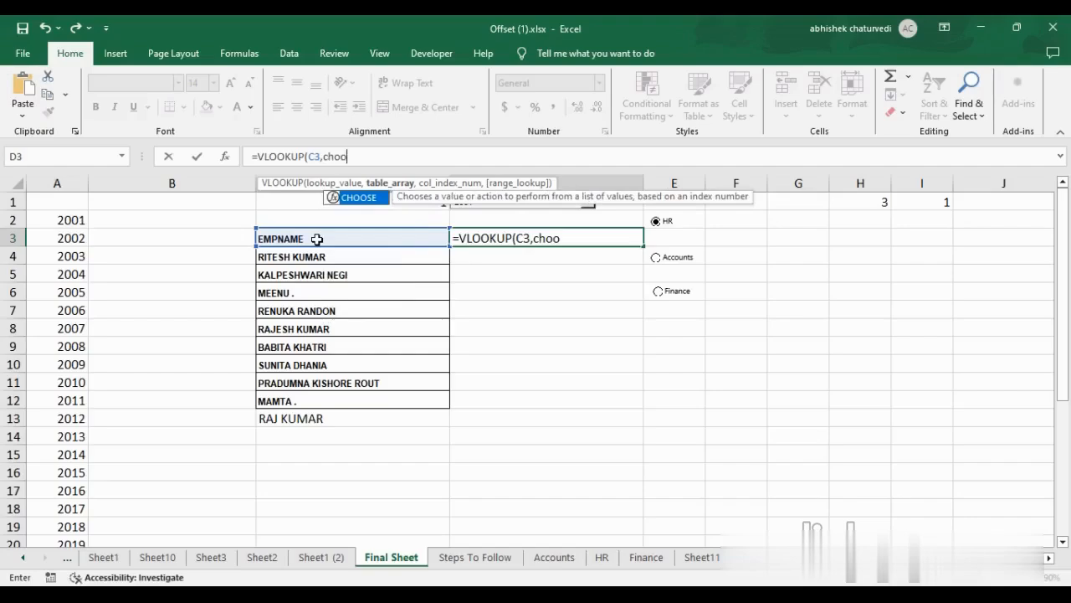
key("Tab")
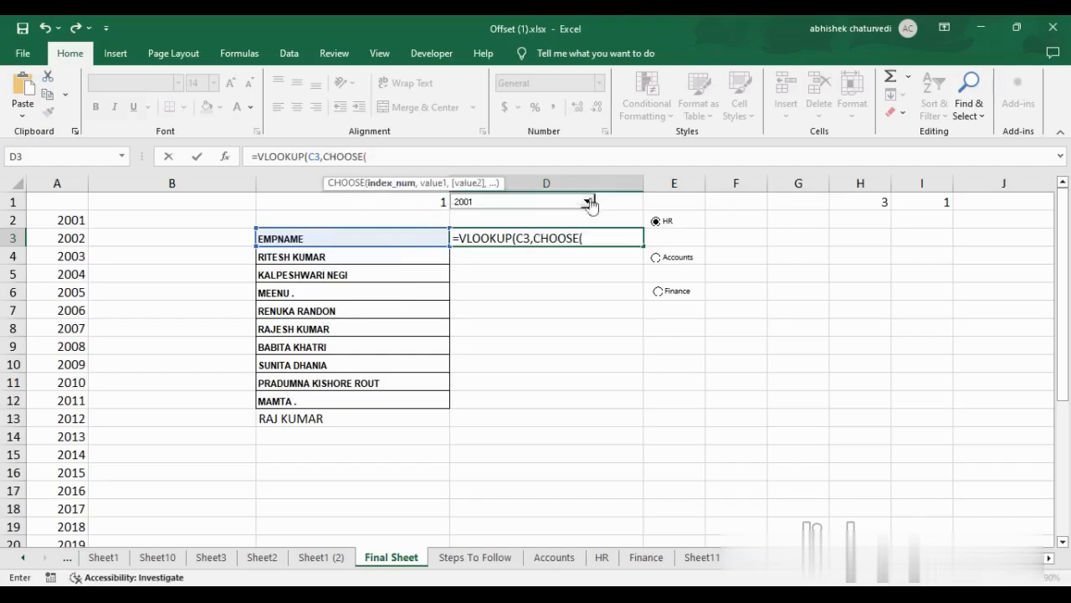
left_click(922, 203)
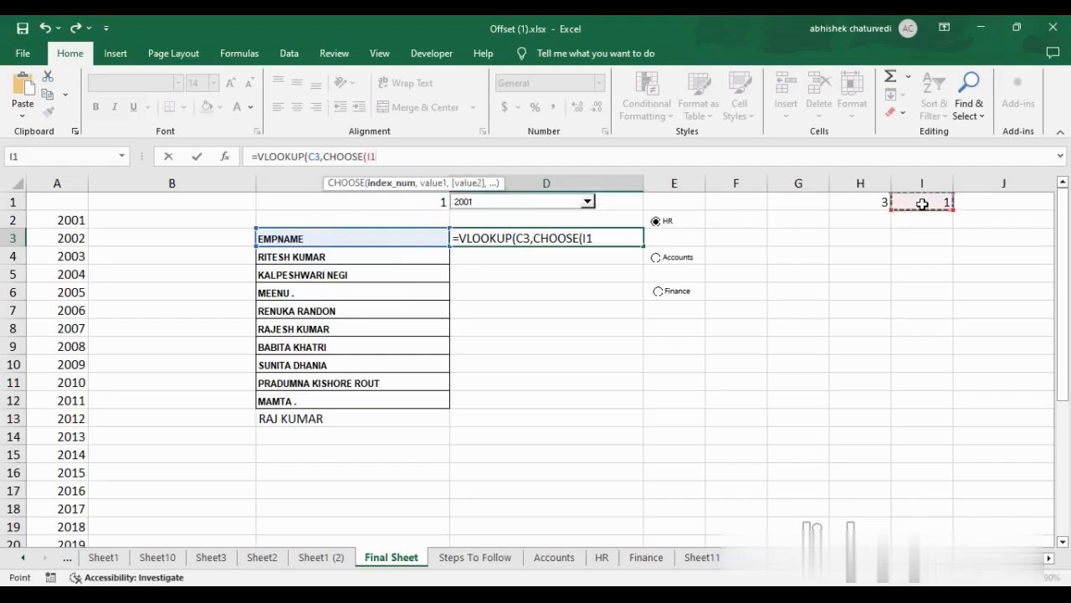
type(",")
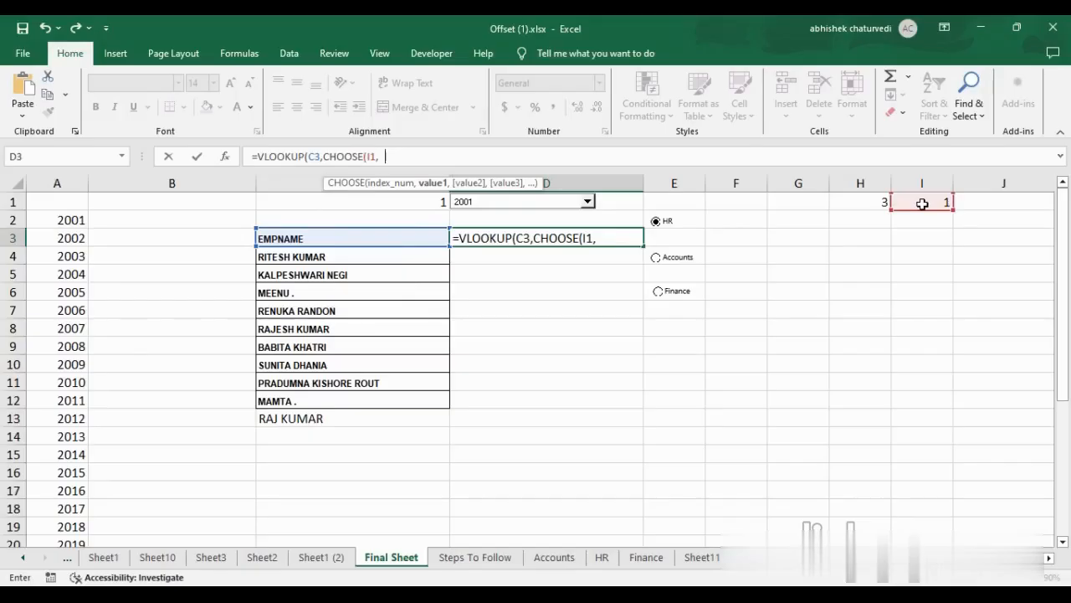
type("hr,")
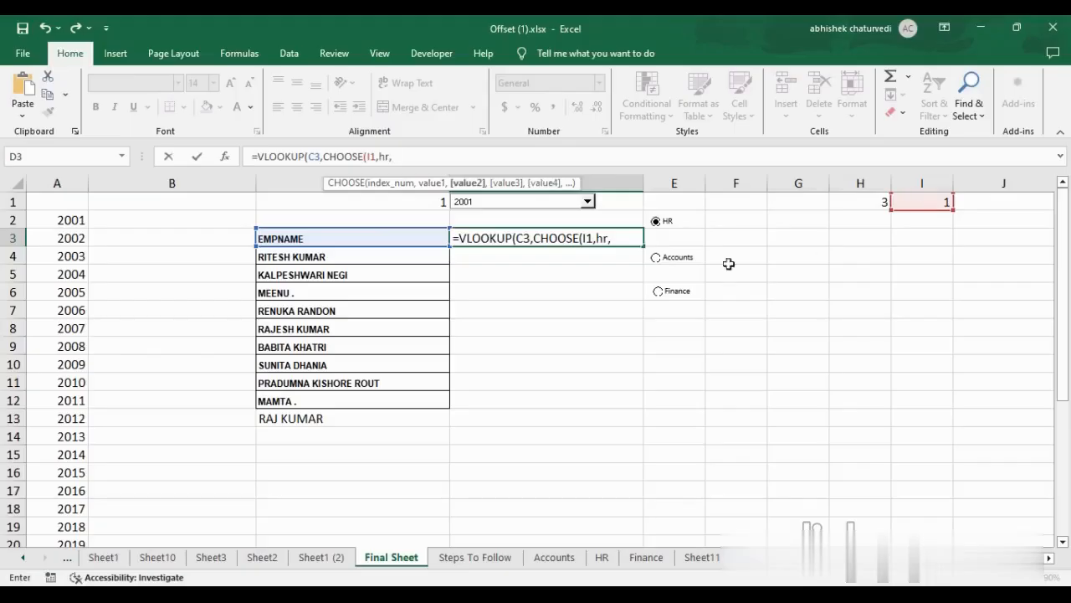
type("Account")
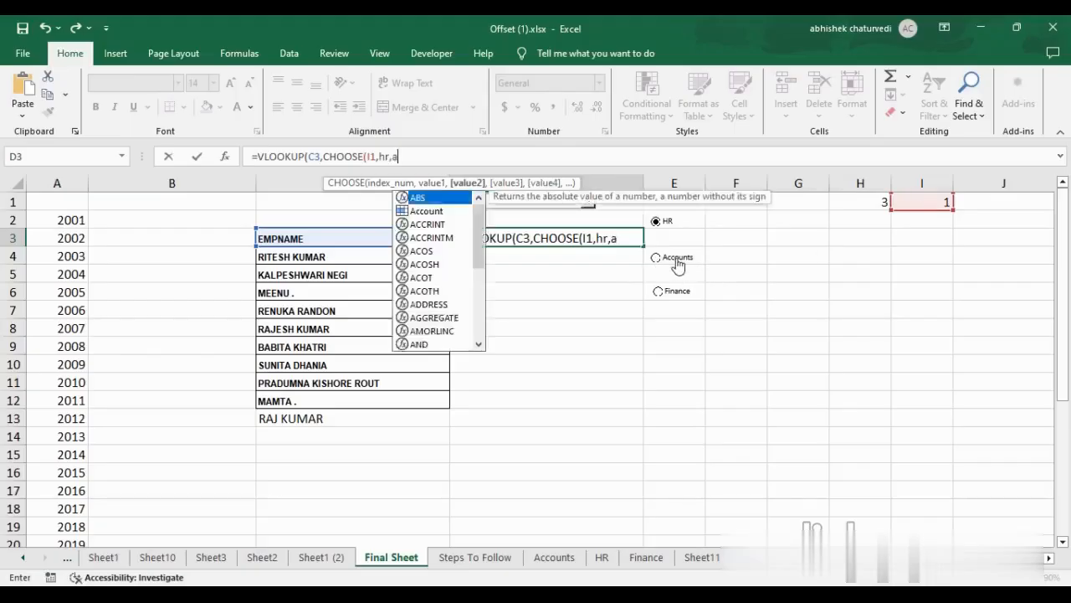
type(",")
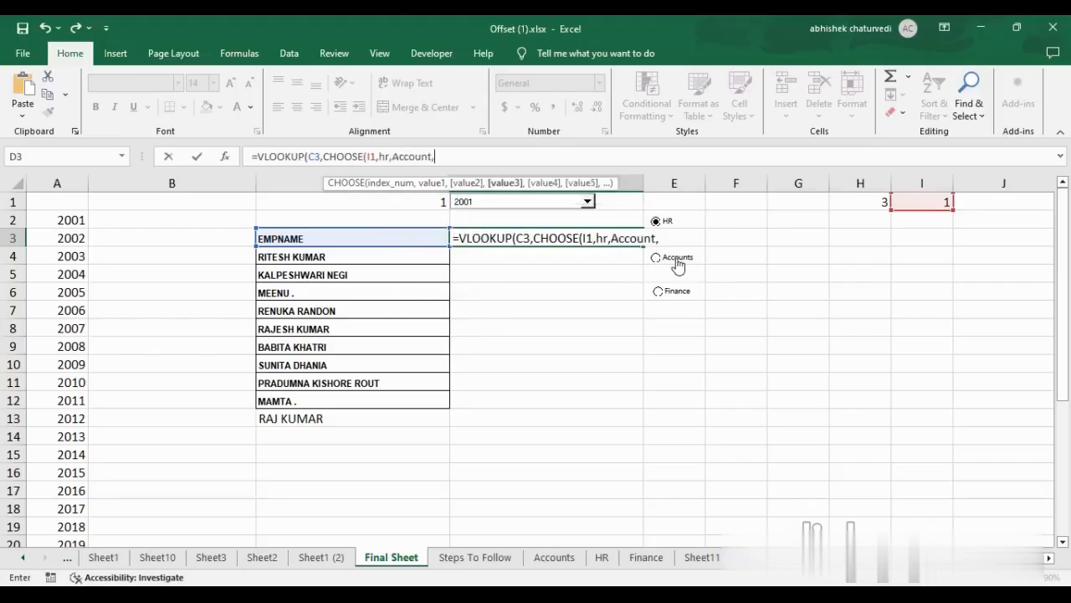
type("Finance")
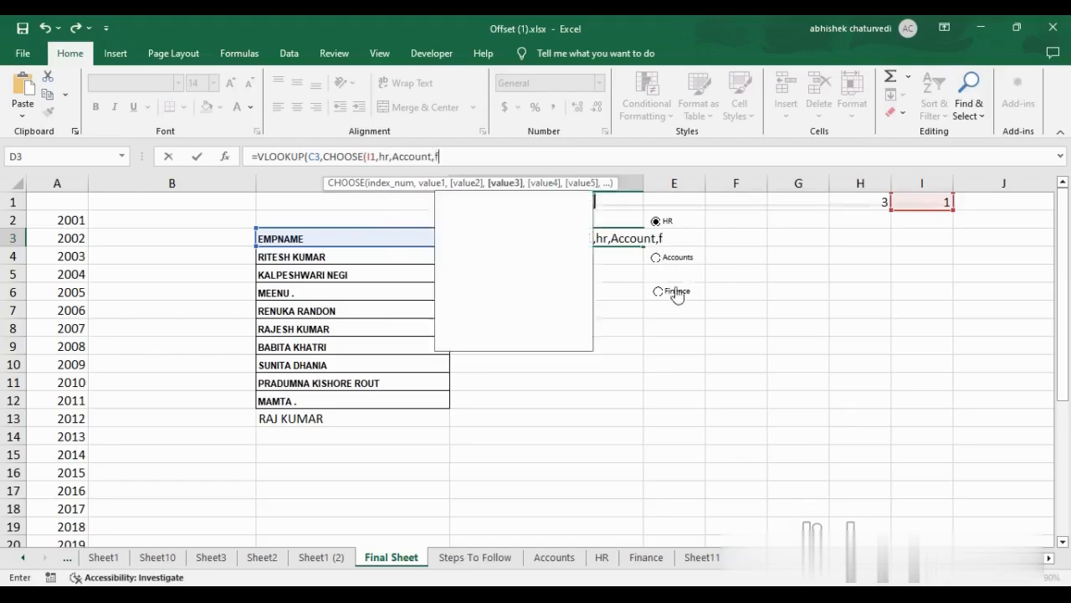
type(")")
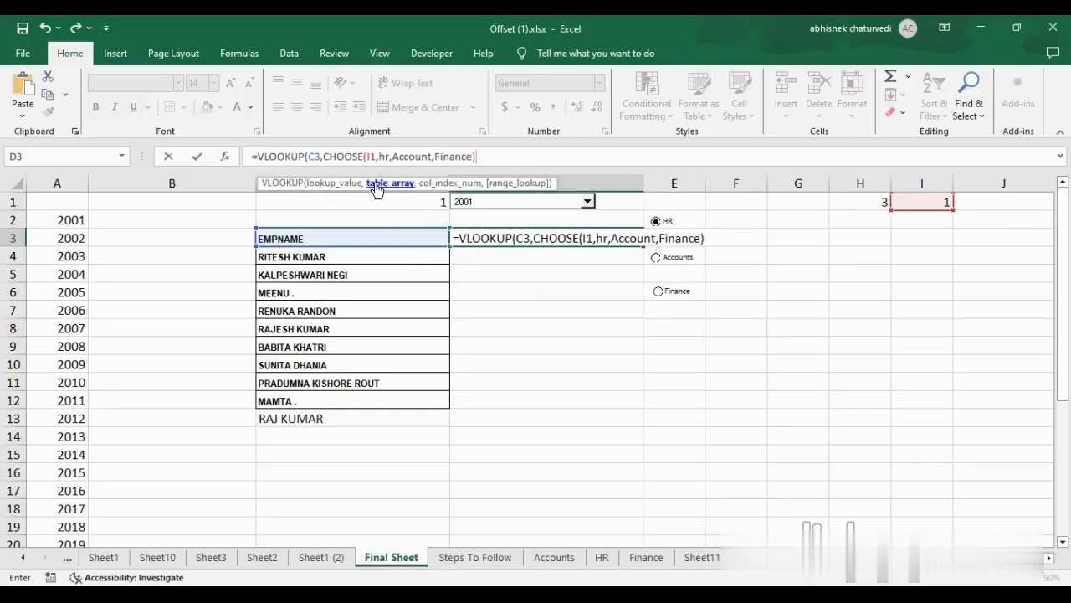
left_click_drag(324, 155, 483, 156)
left_click(483, 155)
type(",")
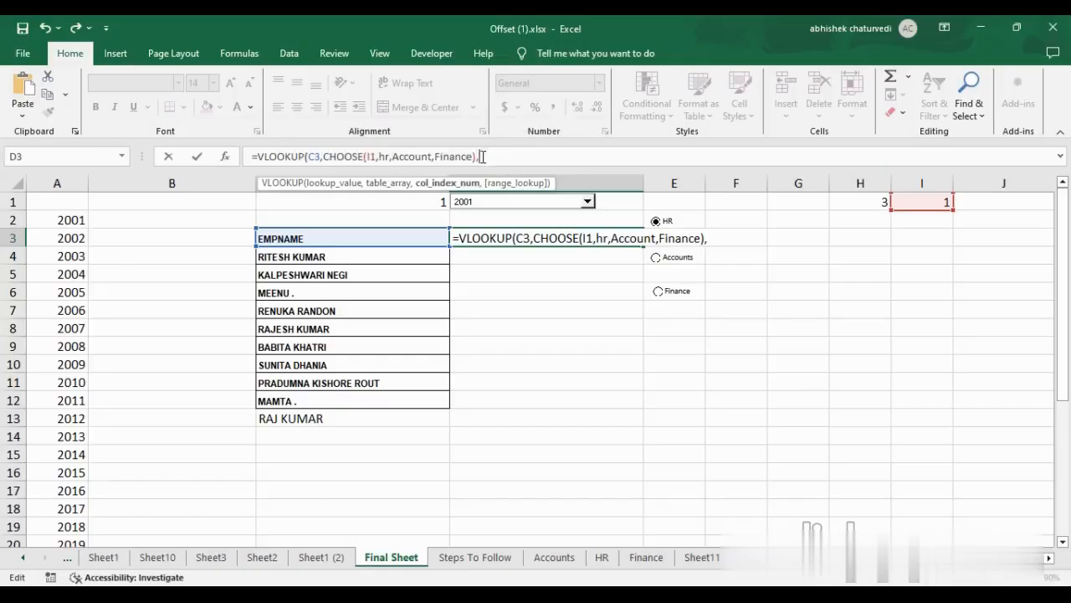
Step: Set the VLOOKUP's column index to $C$1 and its range lookup to 0, and make the CHOOSE index reference absolute as $I$1
left_click(411, 200)
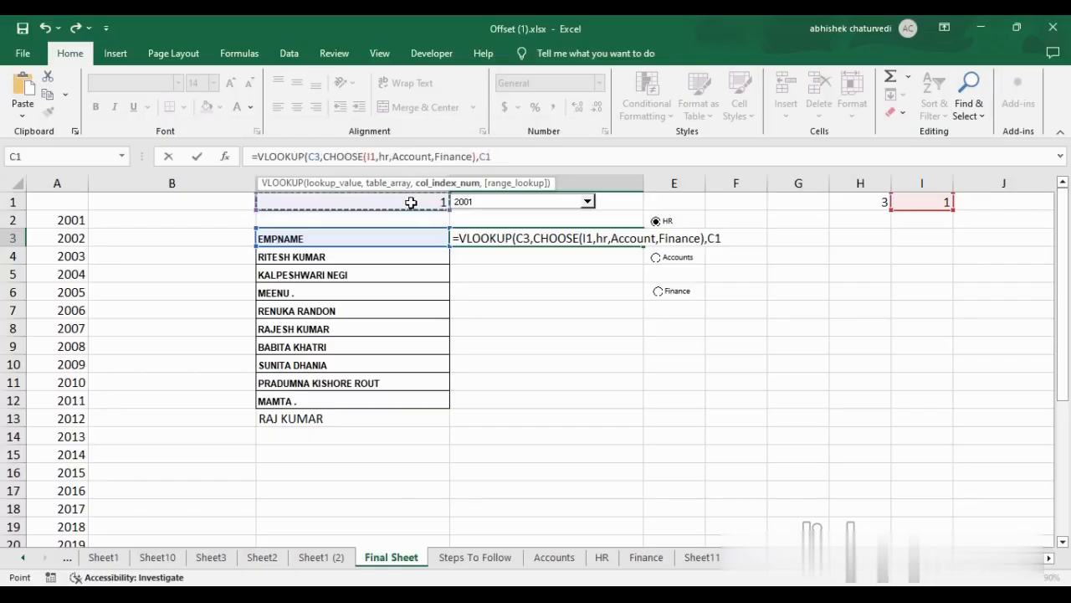
key("F4")
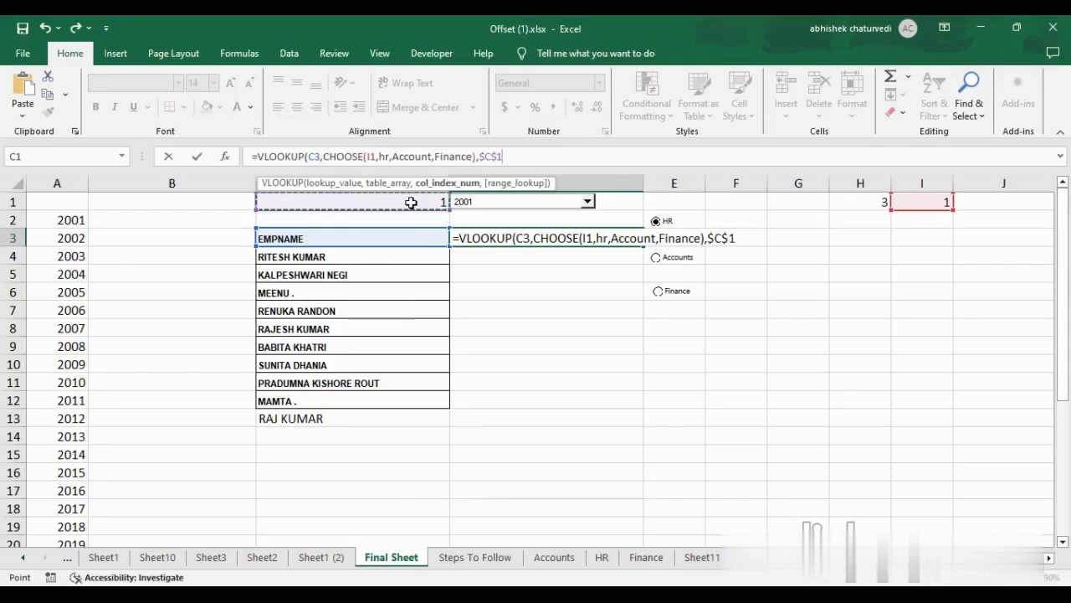
type(",")
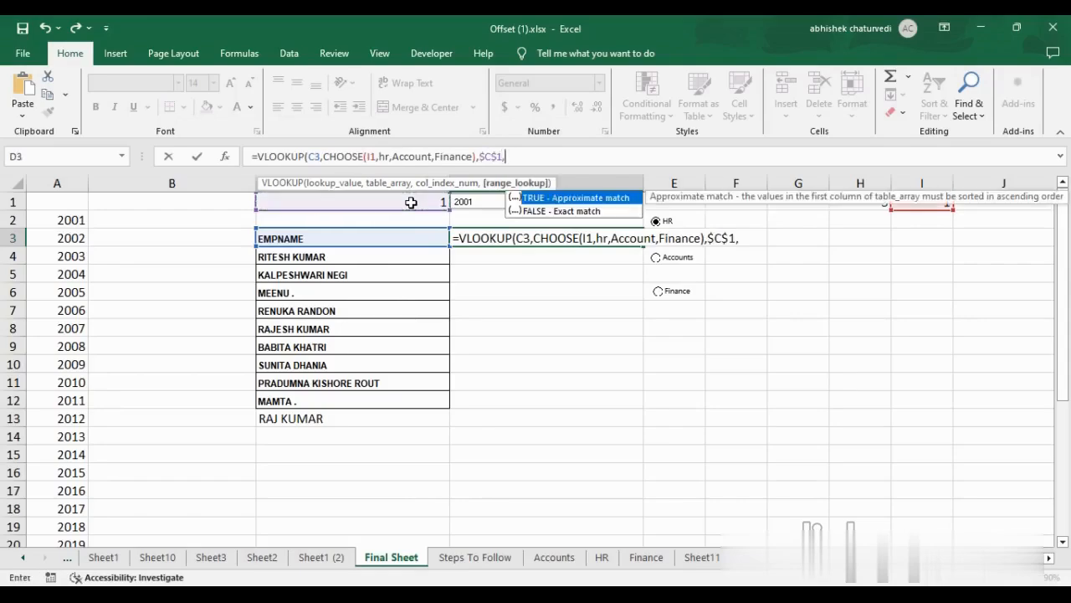
type("0")
type(")")
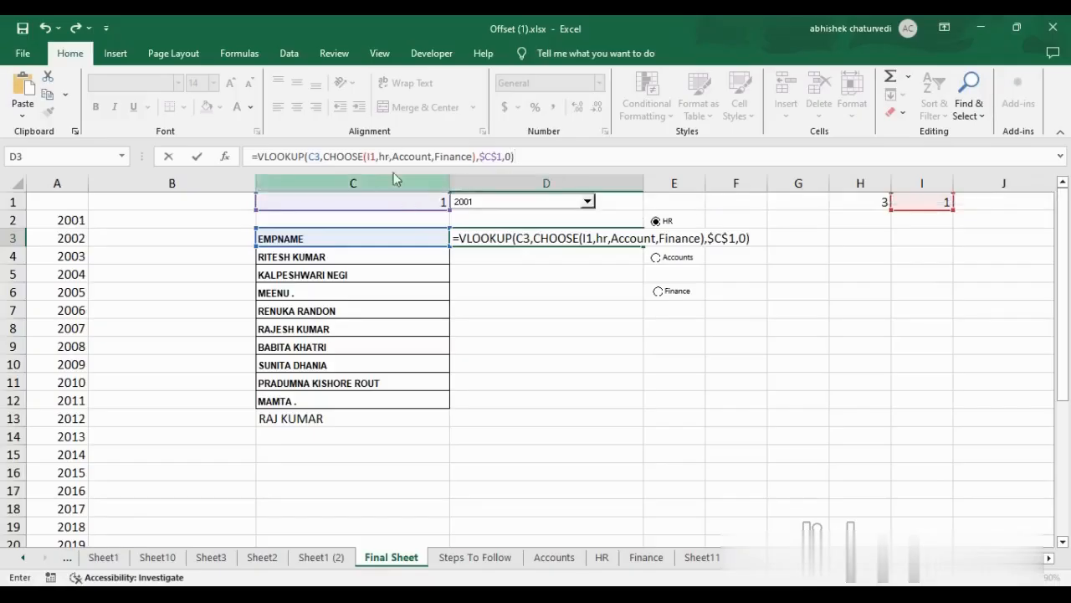
left_click(367, 156)
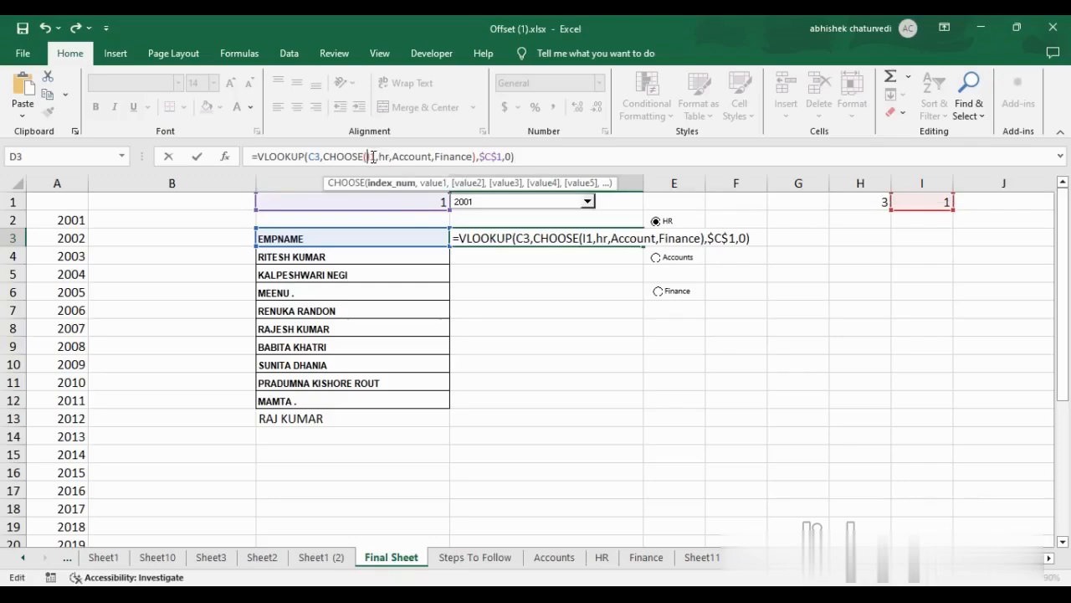
key("F4")
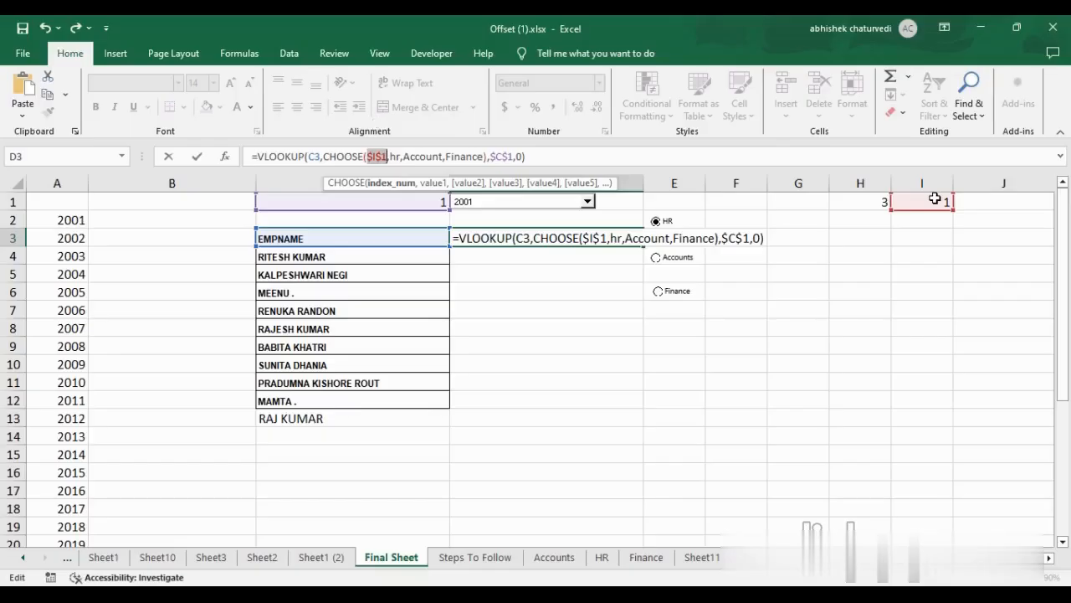
Step: Enter the D3 VLOOKUP as an array formula and fill it down to D13
key("ctrl+shift+Return")
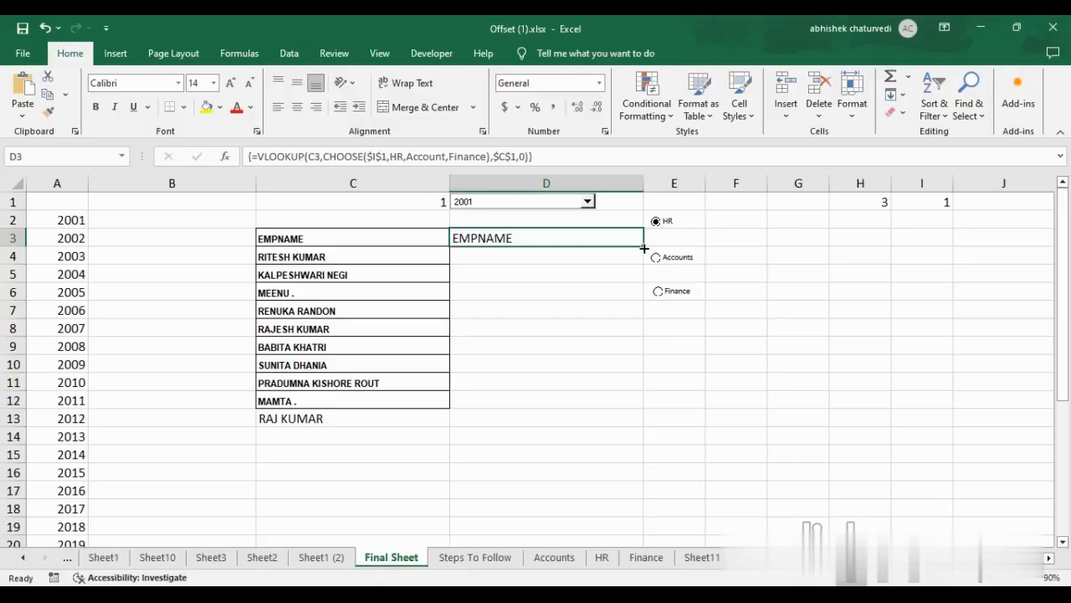
left_click_drag(643, 248, 652, 427)
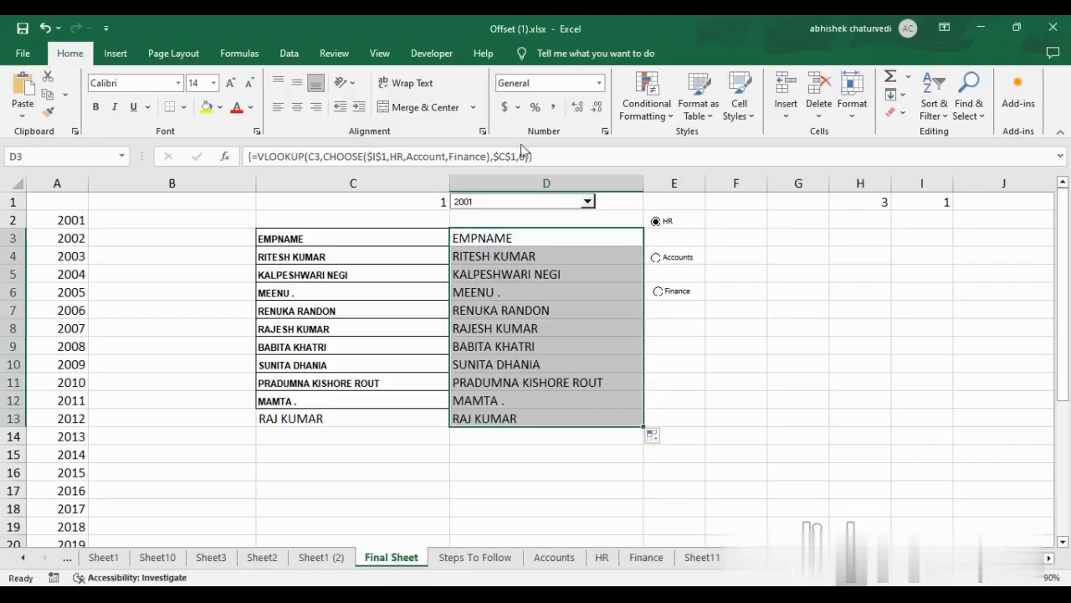
Step: Change the column index in D3's array formula to $C$1+1 and refill the formula down to D13
left_click(521, 238)
left_click(515, 155)
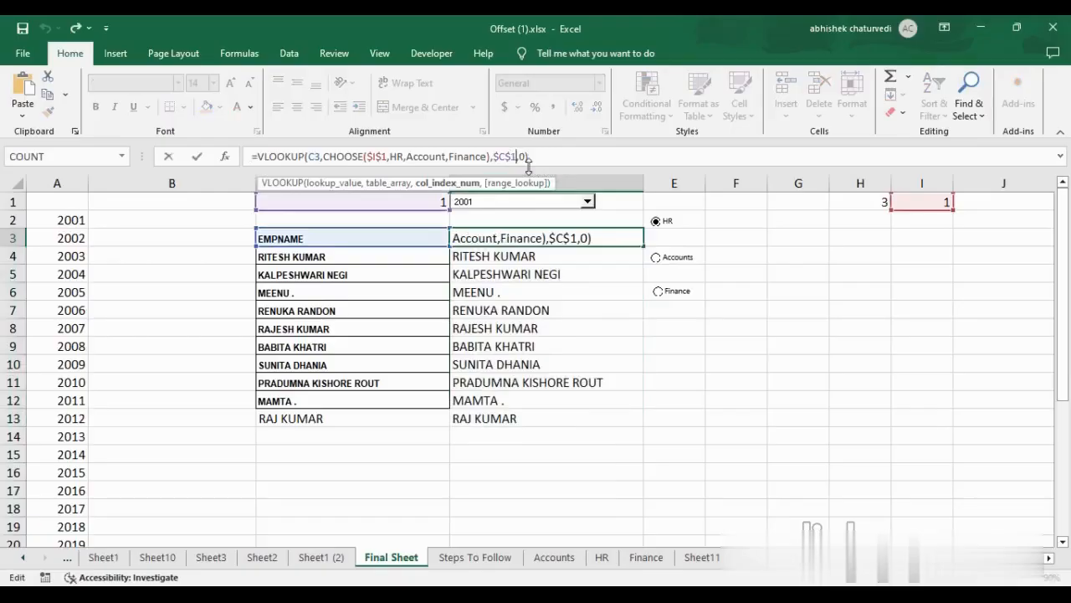
type("+")
type("1")
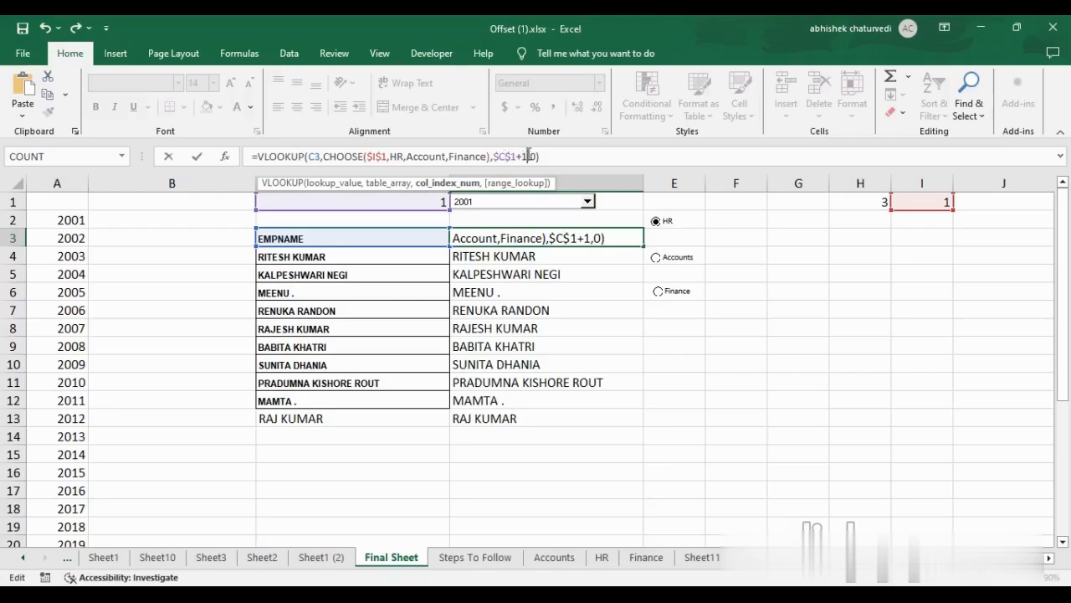
key("ctrl+shift+Return")
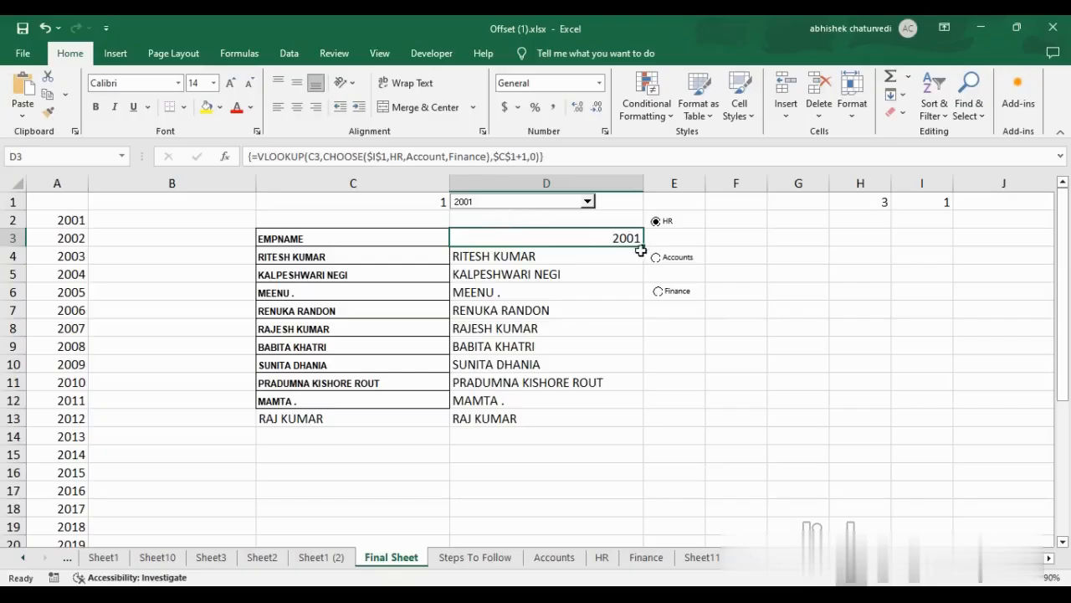
left_click_drag(646, 248, 646, 425)
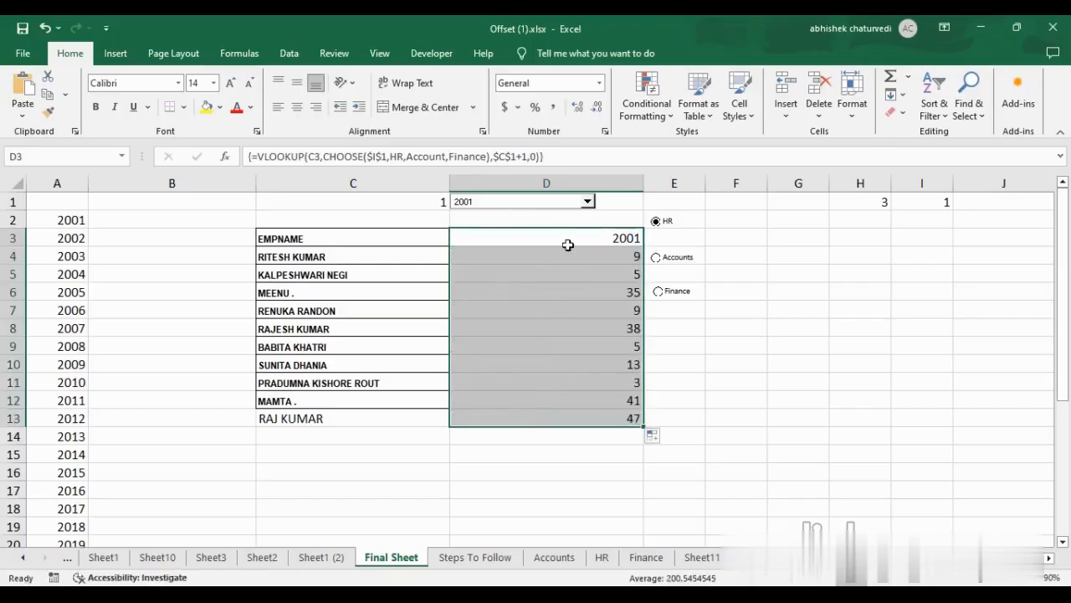
Step: Set the year combo box to 2002, 2003 and 2004 in turn to check the looked-up values in column D
left_click(587, 202)
left_click(536, 224)
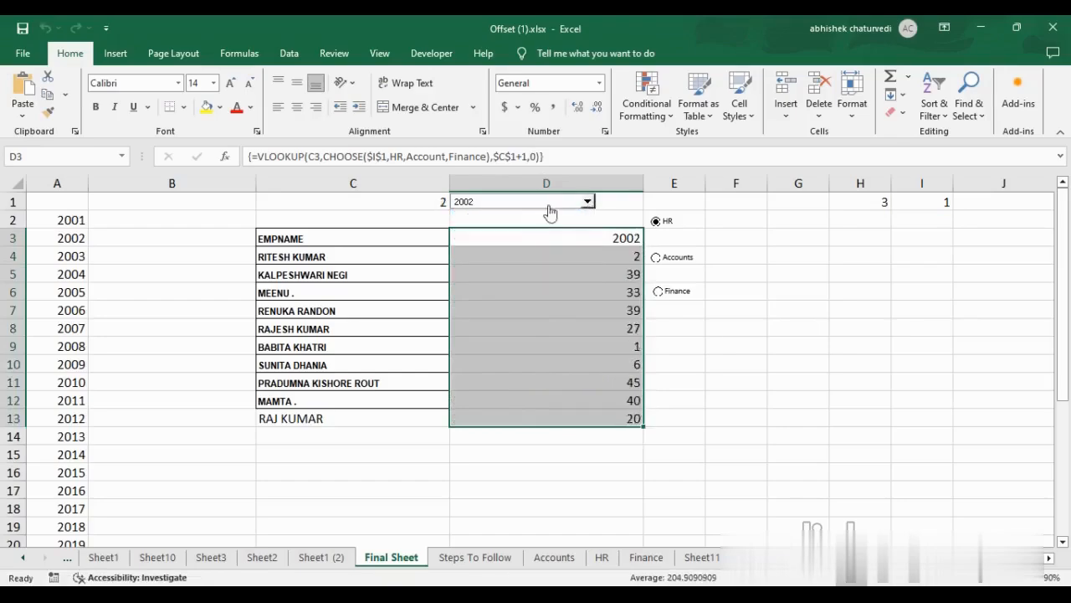
left_click(587, 201)
left_click(538, 223)
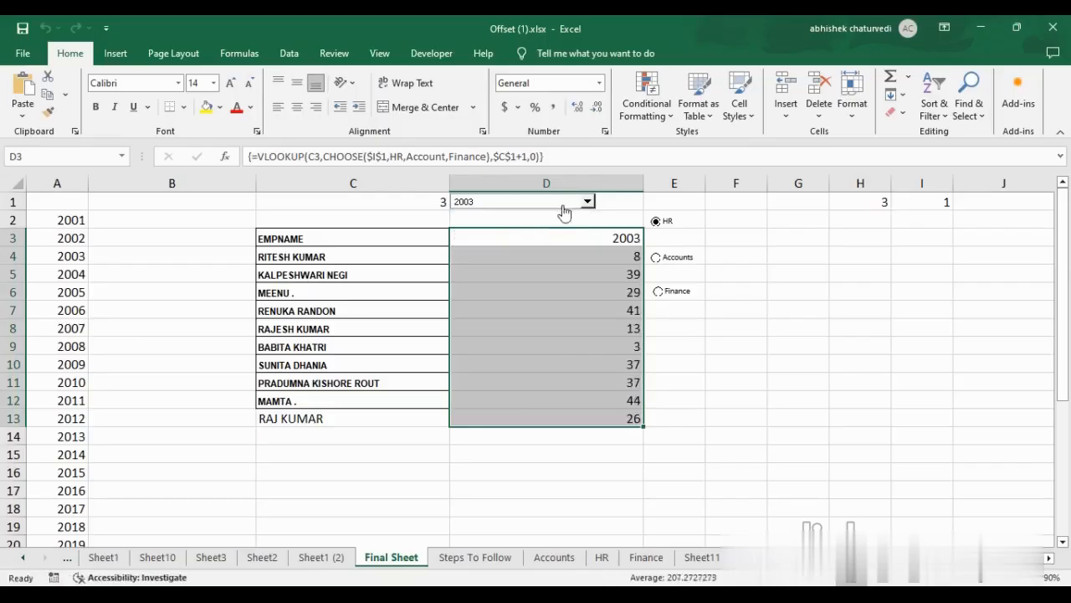
left_click(587, 201)
left_click(536, 225)
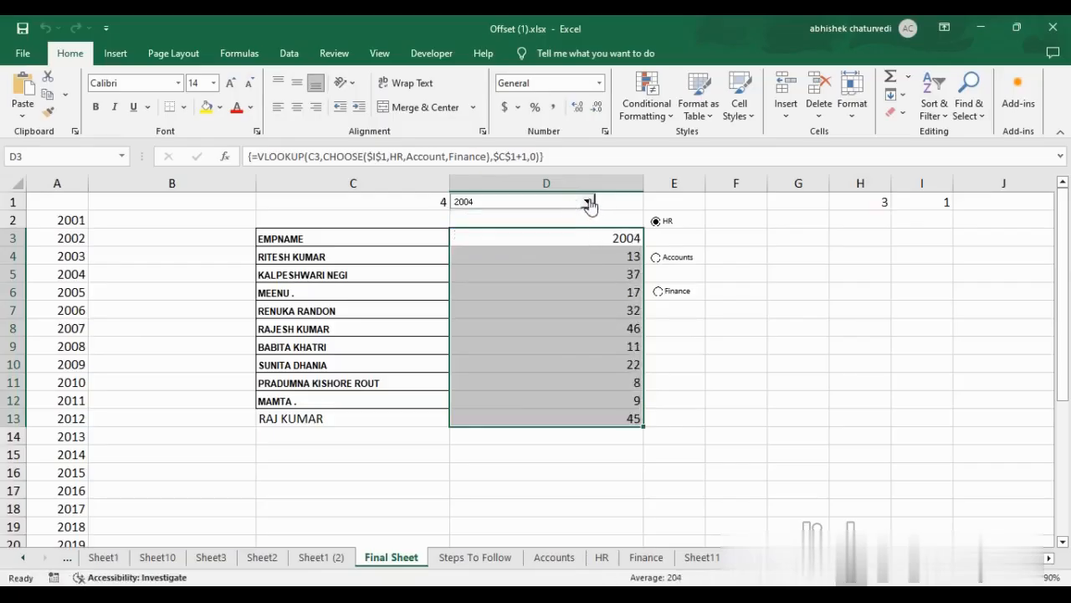
Step: Check column D for the years 2007 and 2009, return the combo box to 2001, and look through its year list again
left_click(588, 202)
left_click(565, 214)
left_click(589, 203)
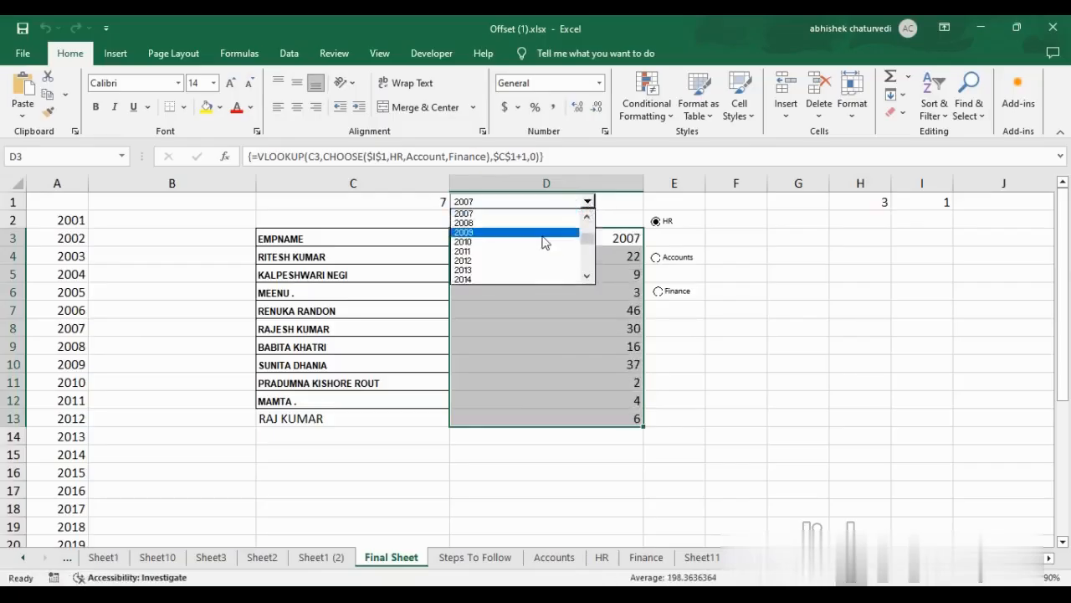
left_click(545, 232)
left_click(588, 204)
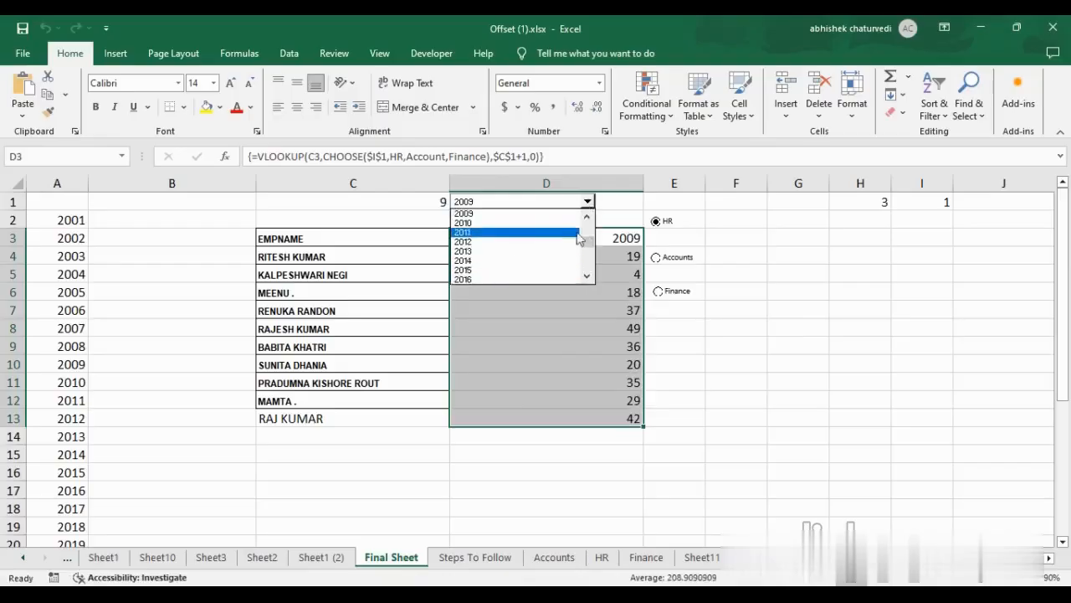
left_click_drag(589, 241, 591, 211)
left_click(543, 216)
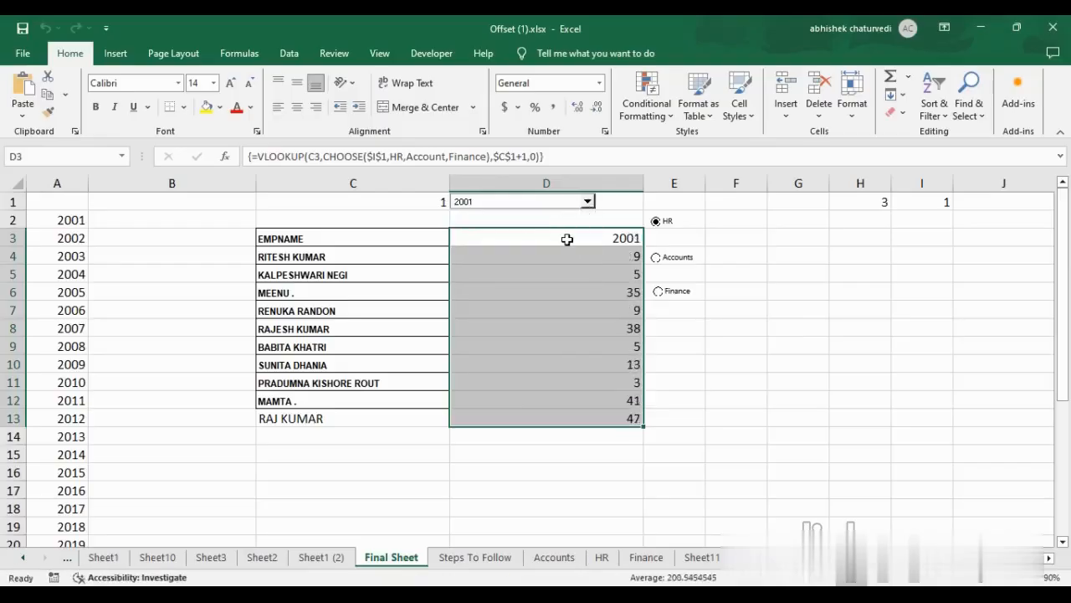
left_click(589, 203)
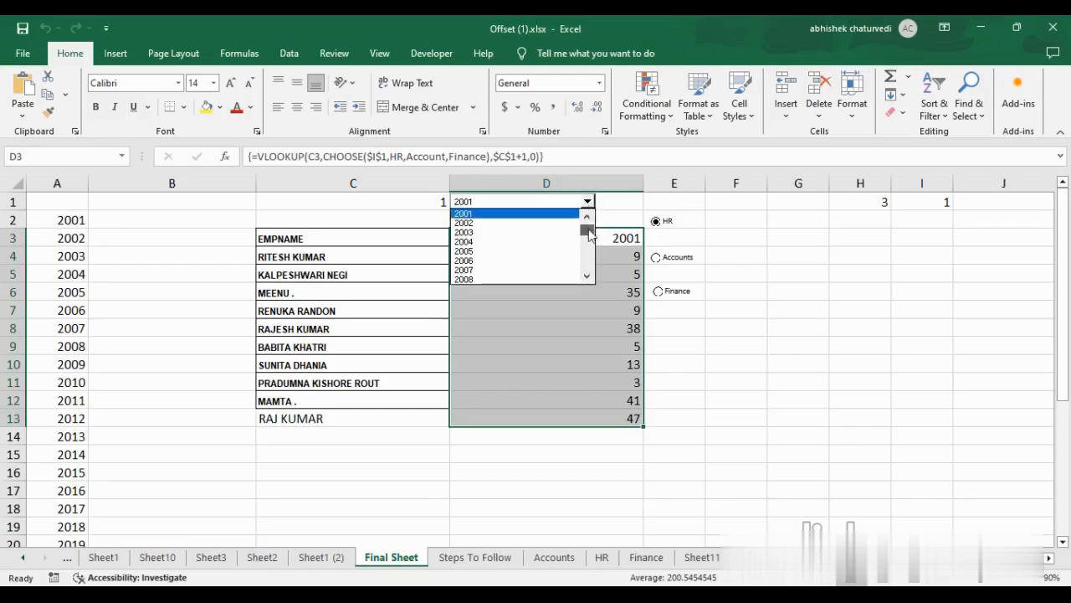
left_click(588, 204)
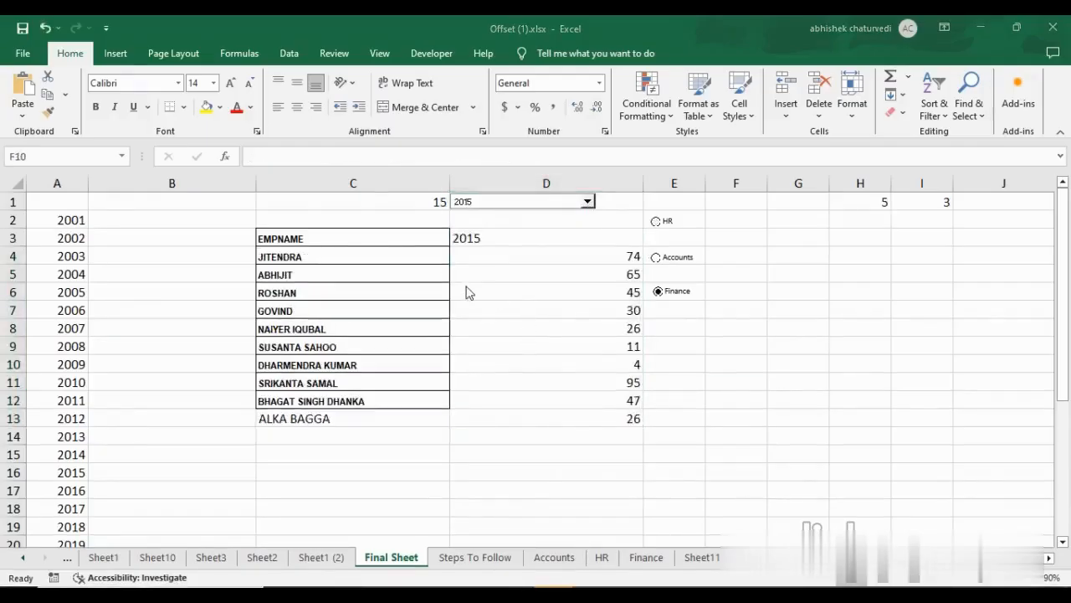
Step: Switch between the HR, Accounts and Finance options, ending on HR, and examine the names and values in C4:D13
left_click(541, 286)
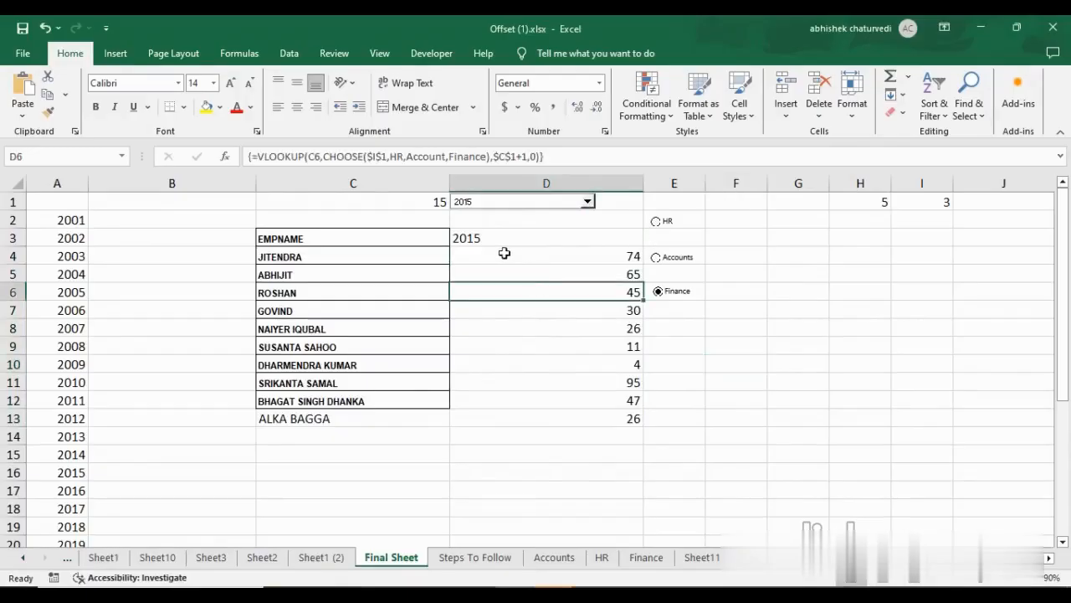
left_click(657, 222)
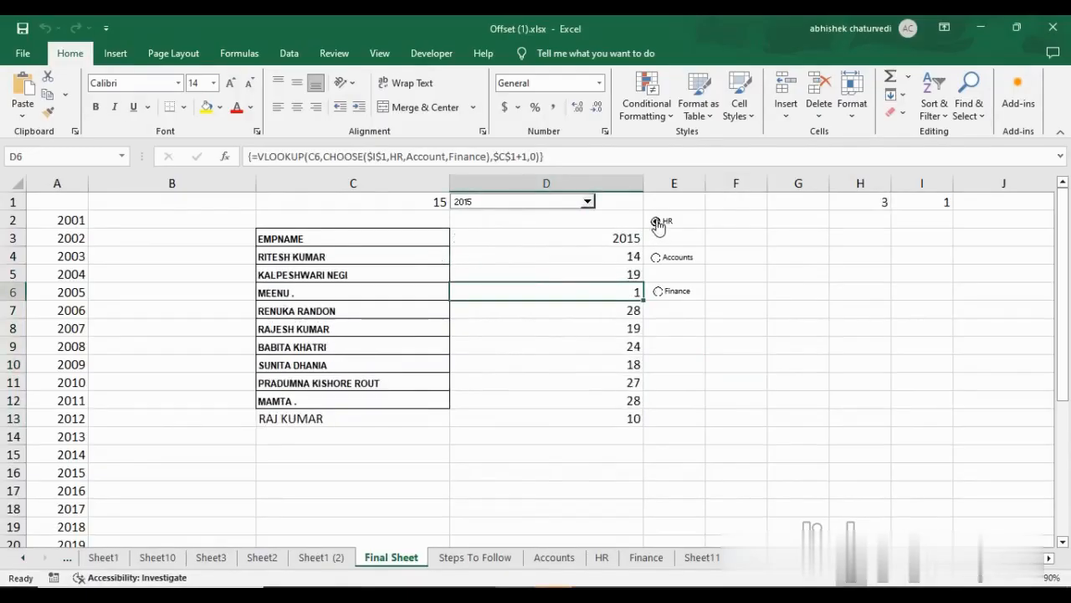
left_click(657, 258)
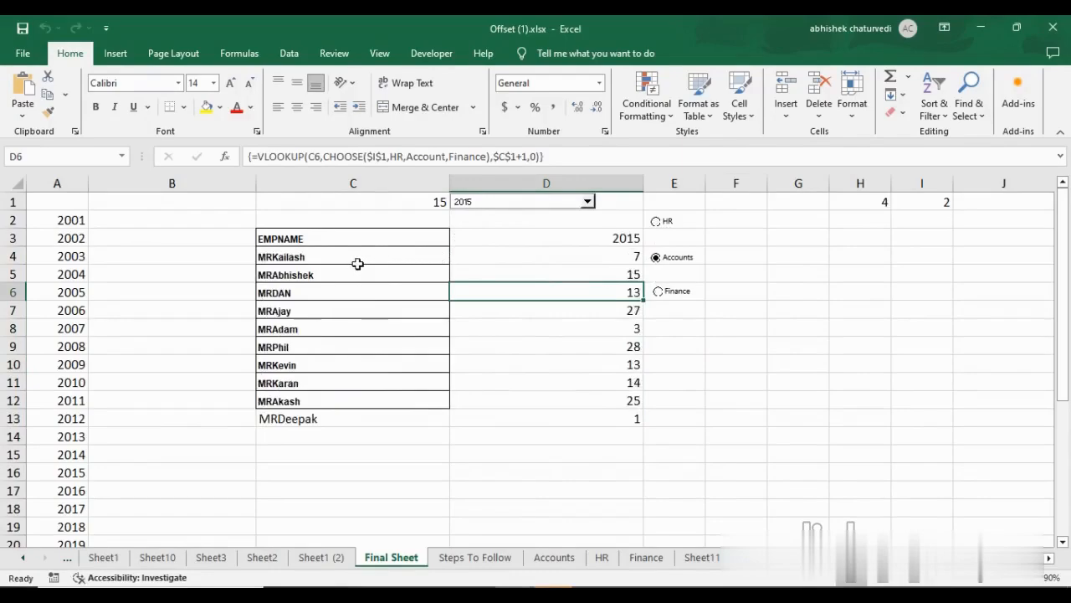
left_click_drag(357, 264, 540, 424)
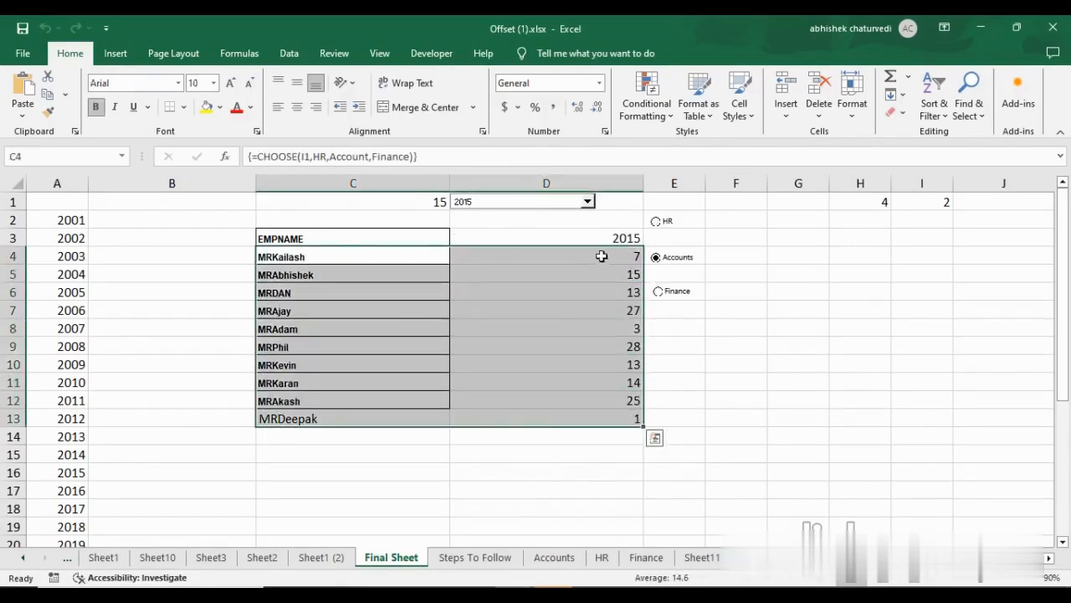
left_click_drag(600, 256, 593, 417)
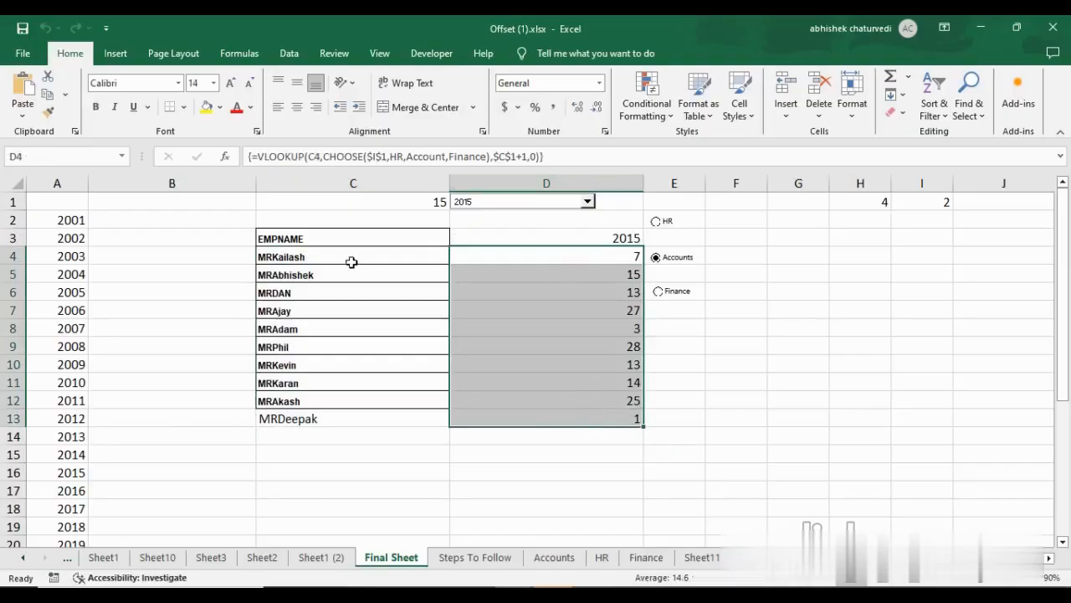
left_click_drag(352, 263, 512, 416)
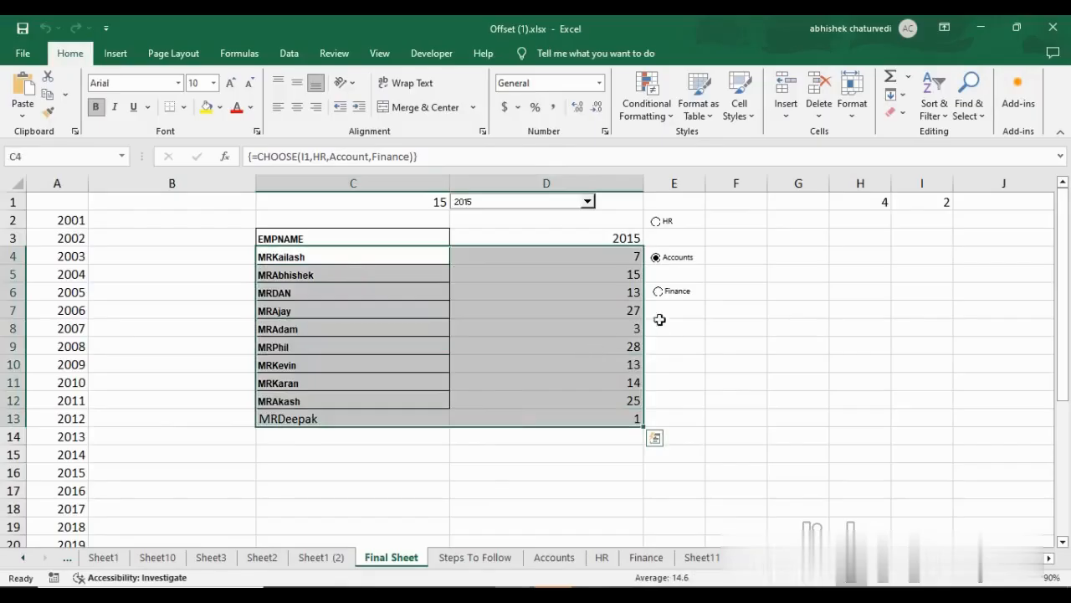
left_click(659, 292)
left_click(657, 257)
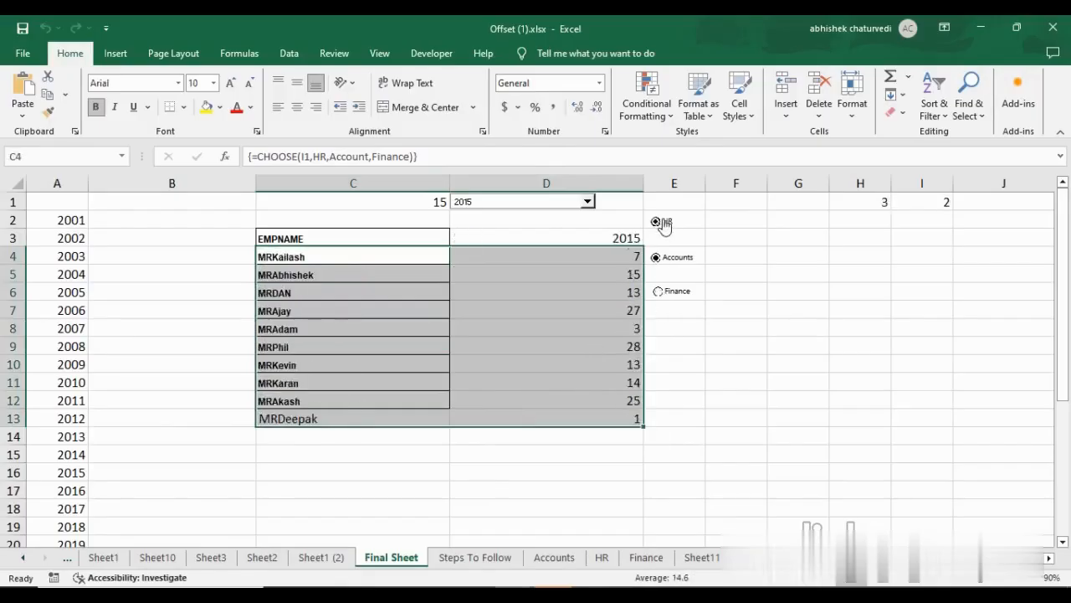
left_click(658, 222)
Step: Check the HR values in column D with the year combo box set to 2016 and 2002
left_click(587, 201)
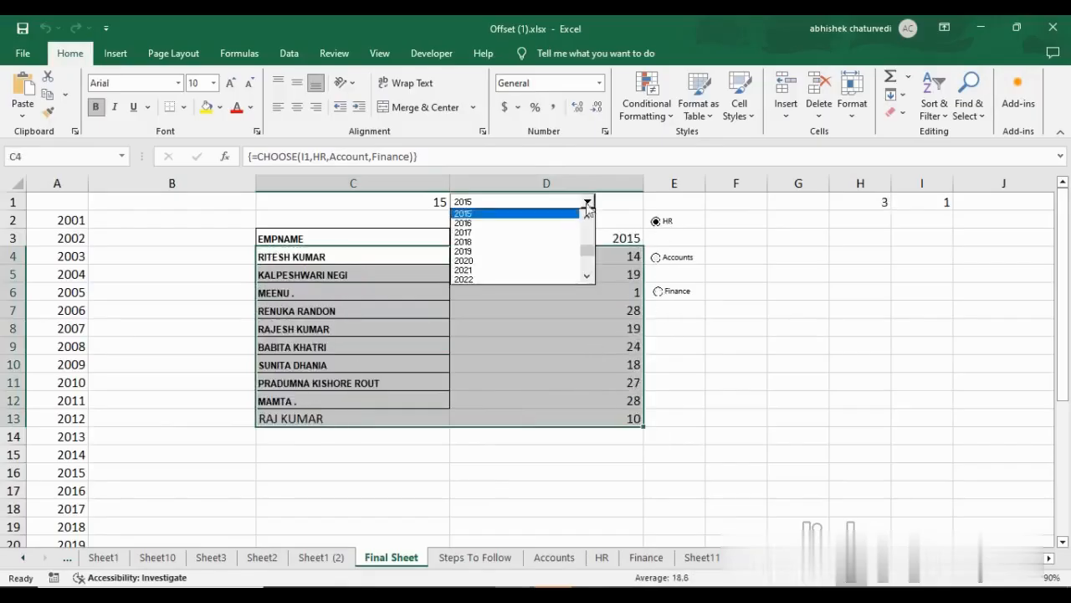
left_click(494, 224)
left_click(587, 201)
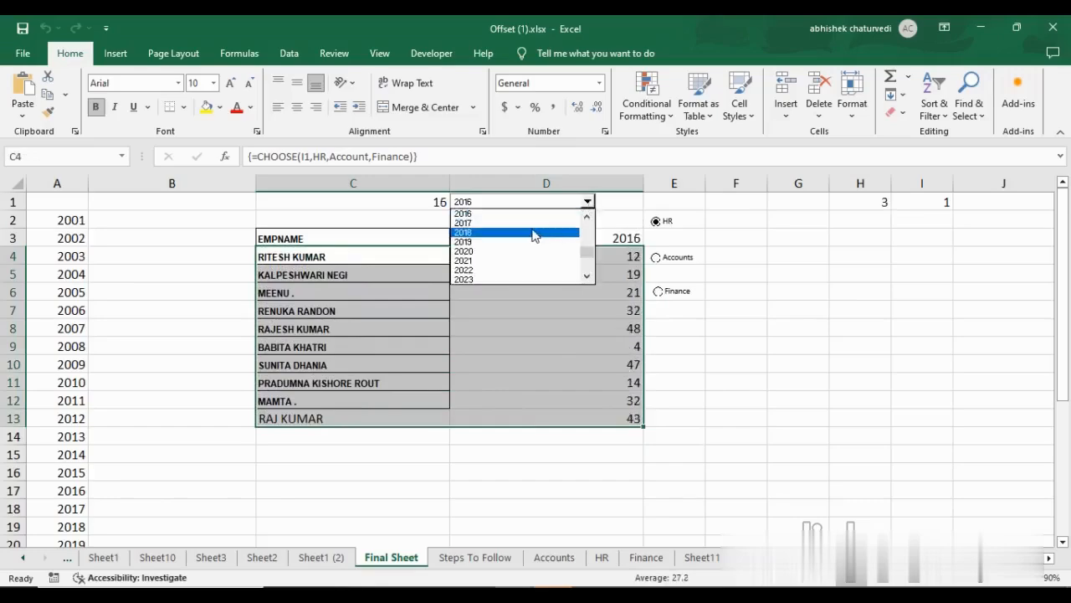
left_click_drag(586, 258, 586, 219)
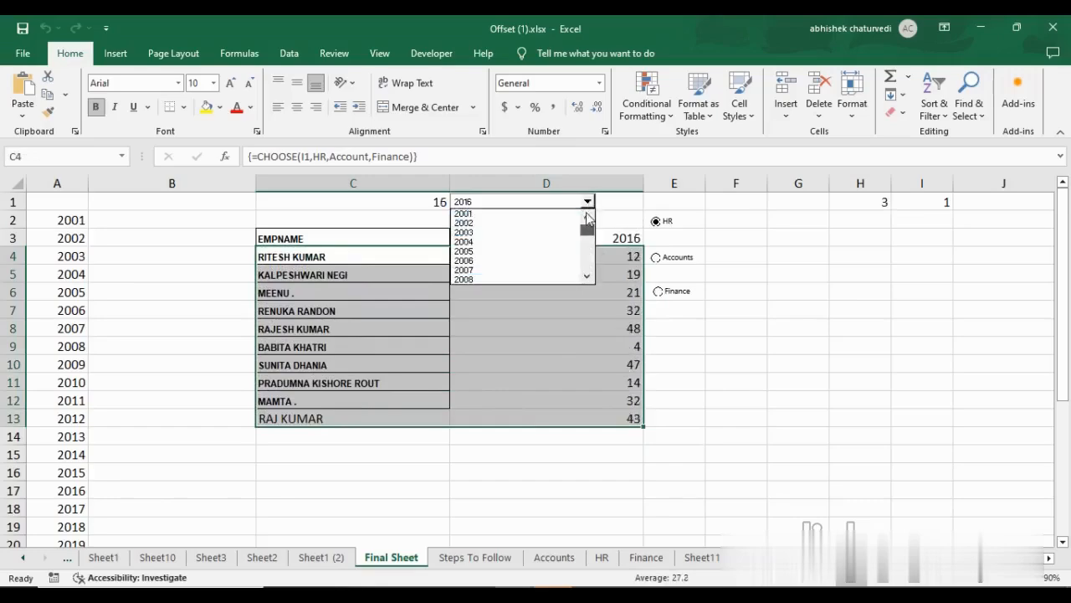
left_click(496, 223)
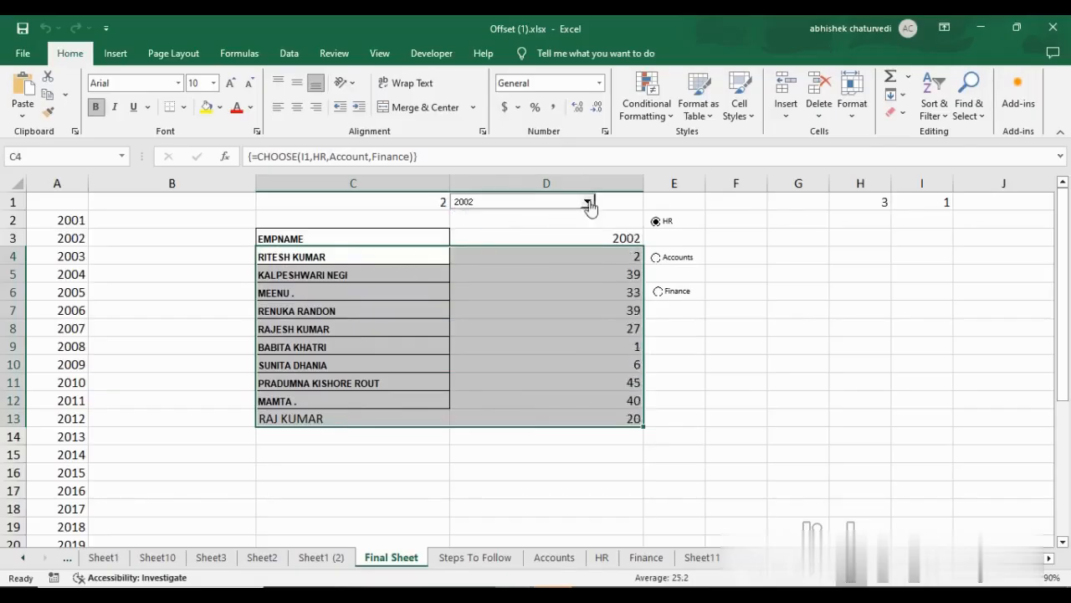
left_click_drag(553, 240, 569, 417)
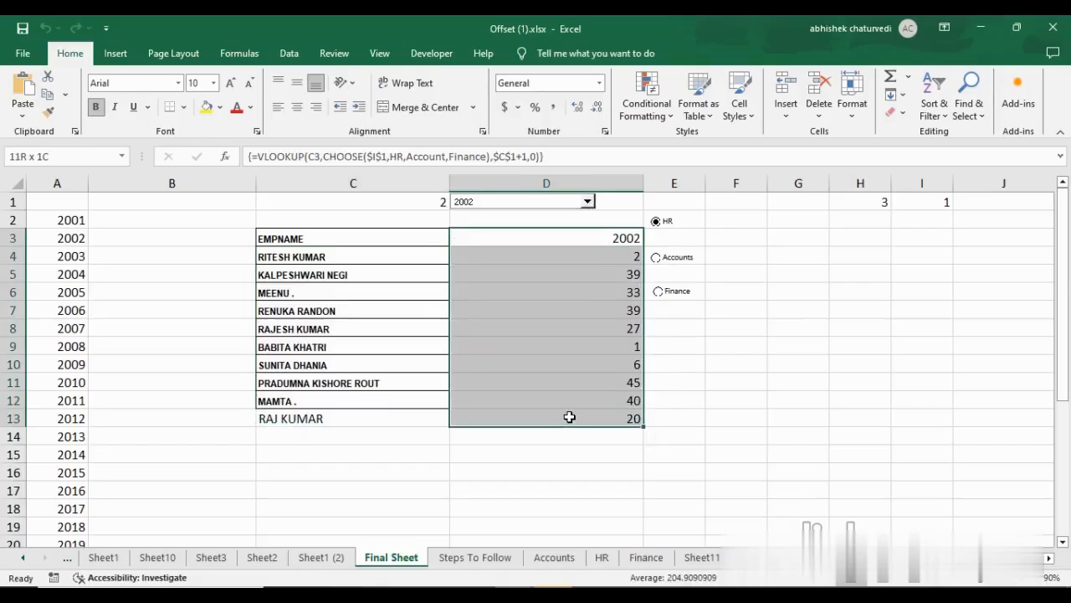
Step: Set the year combo box to 2005
left_click(569, 257)
left_click(588, 202)
left_click(537, 242)
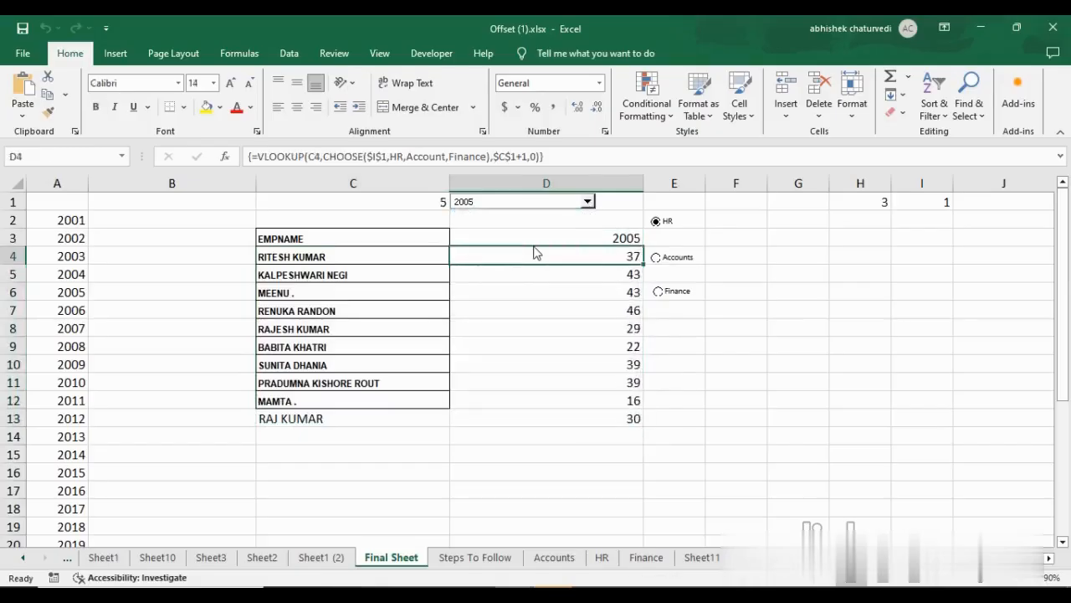
Step: Insert a 2-D clustered column chart from the employee names and values in C4:D13
left_click(394, 256)
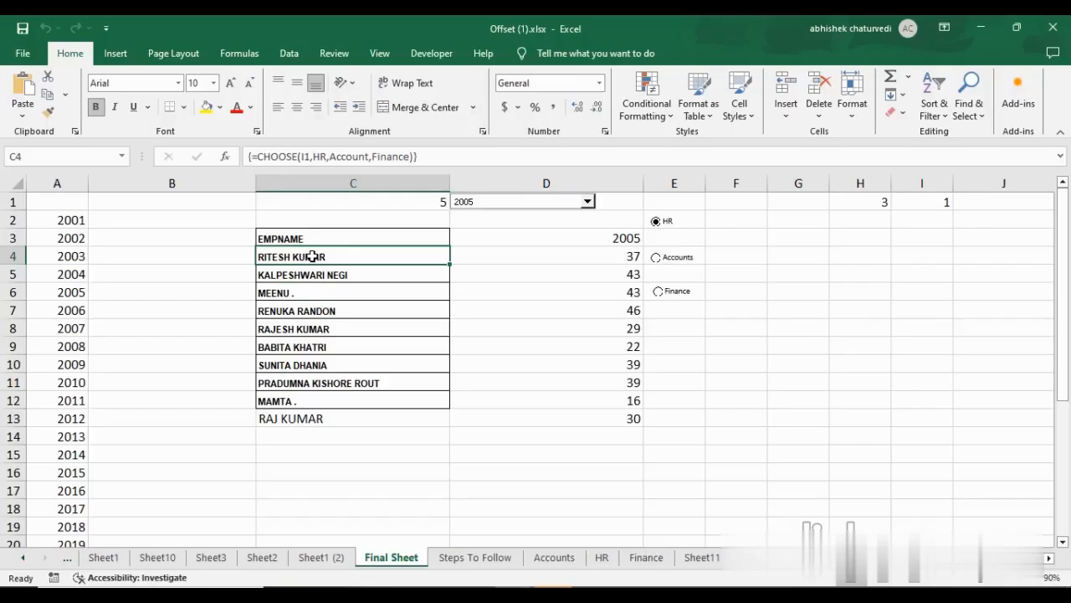
left_click_drag(318, 256, 531, 420)
left_click(115, 53)
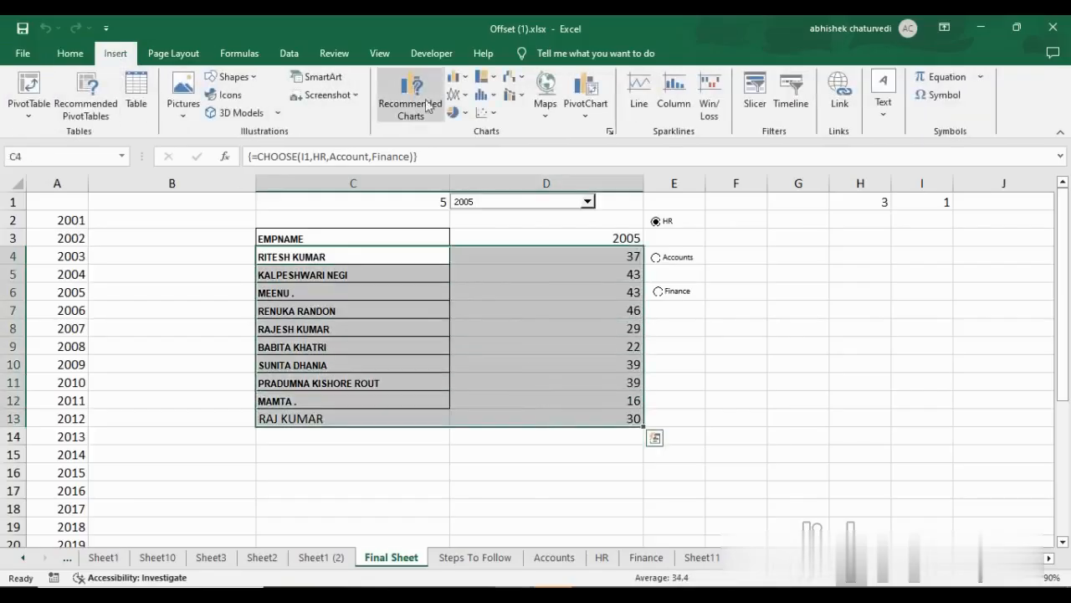
left_click(459, 78)
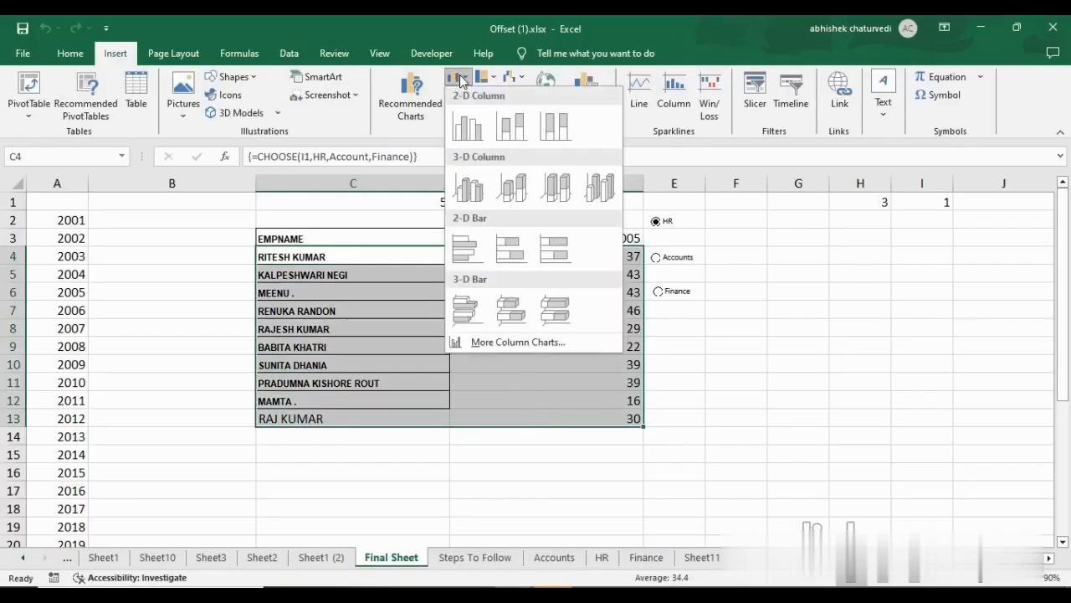
left_click(463, 134)
Step: Position the chart over the employee table in columns C and D and widen it to column D's outer edge
left_click_drag(600, 282, 480, 259)
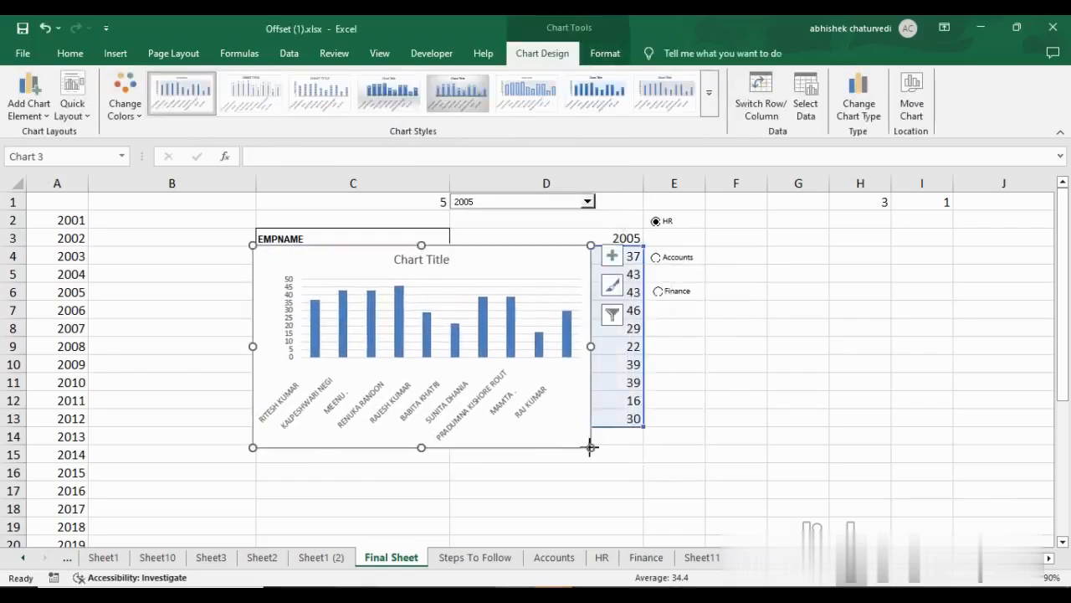
left_click_drag(590, 447, 641, 453)
left_click(668, 418)
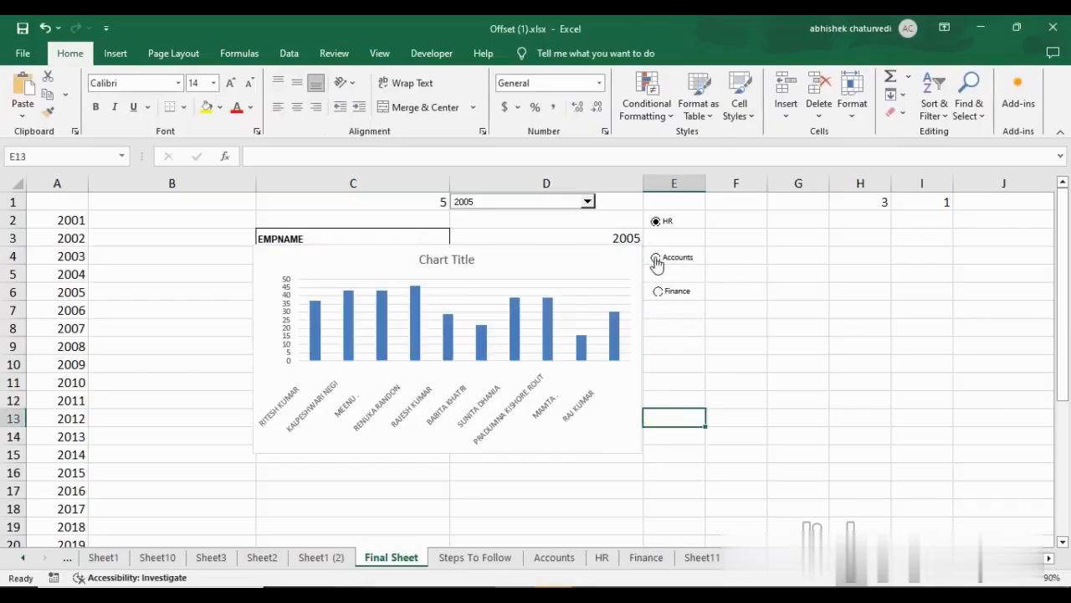
left_click_drag(612, 265, 611, 247)
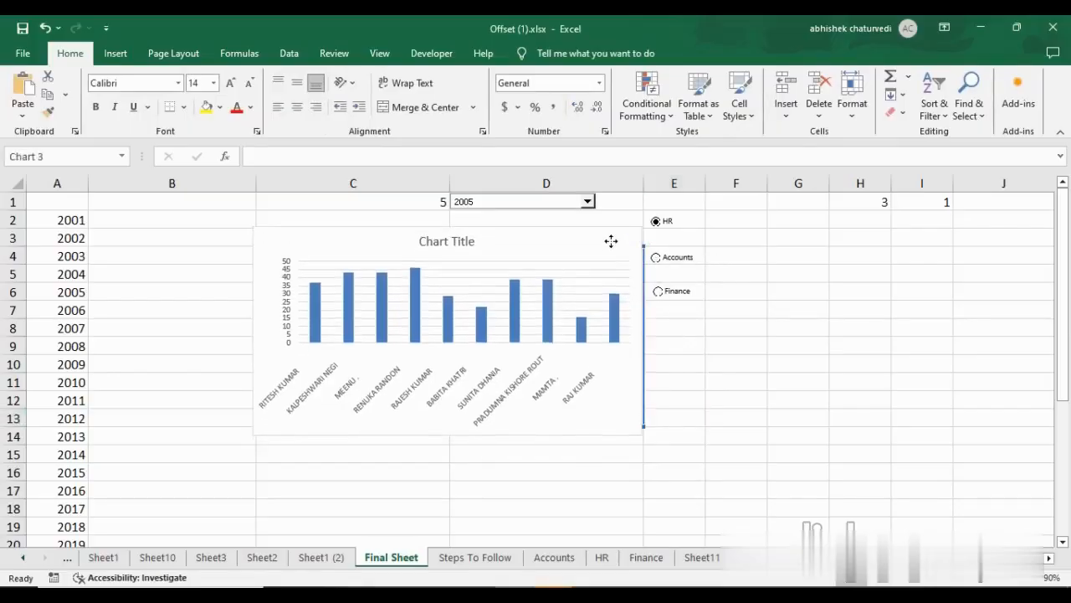
left_click(674, 334)
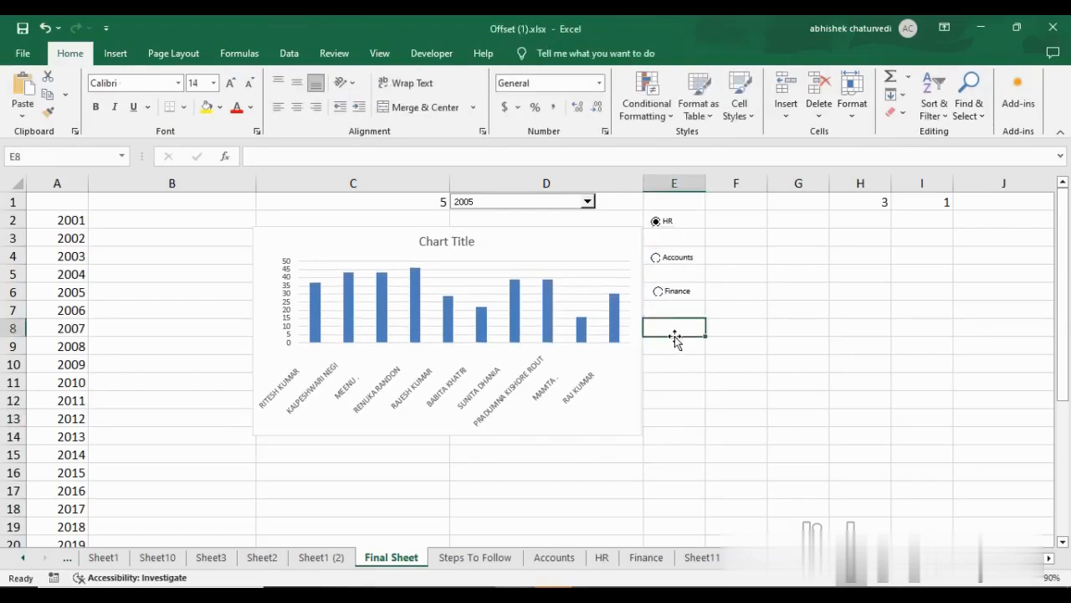
Step: Select the Accounts option to check that the chart follows the chosen department
left_click(657, 258)
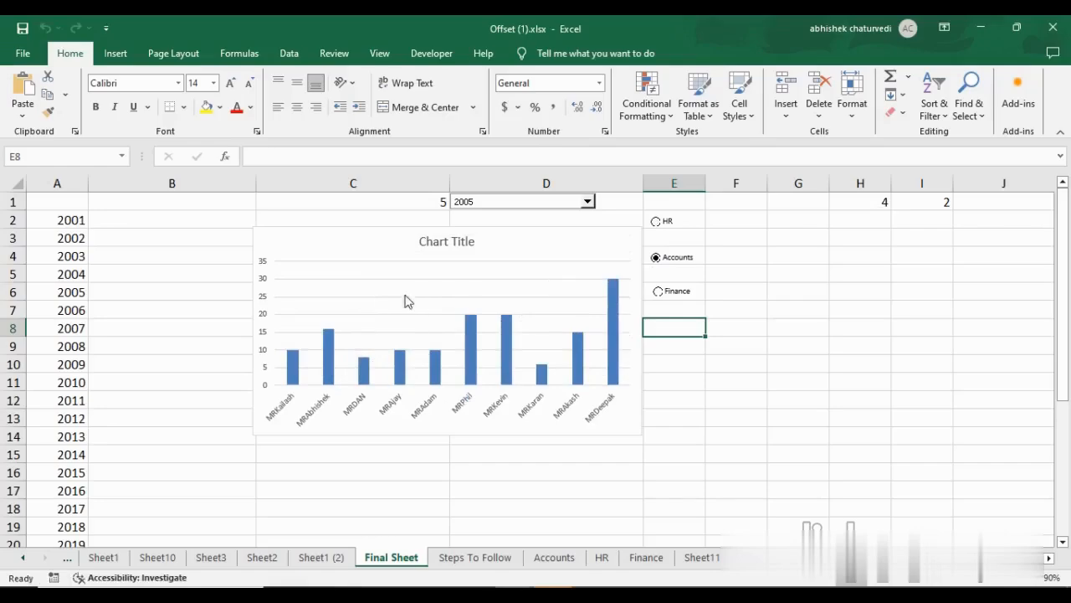
Step: Switch the department to Finance and test the chart with the year set to 2002, then 2005
left_click(660, 292)
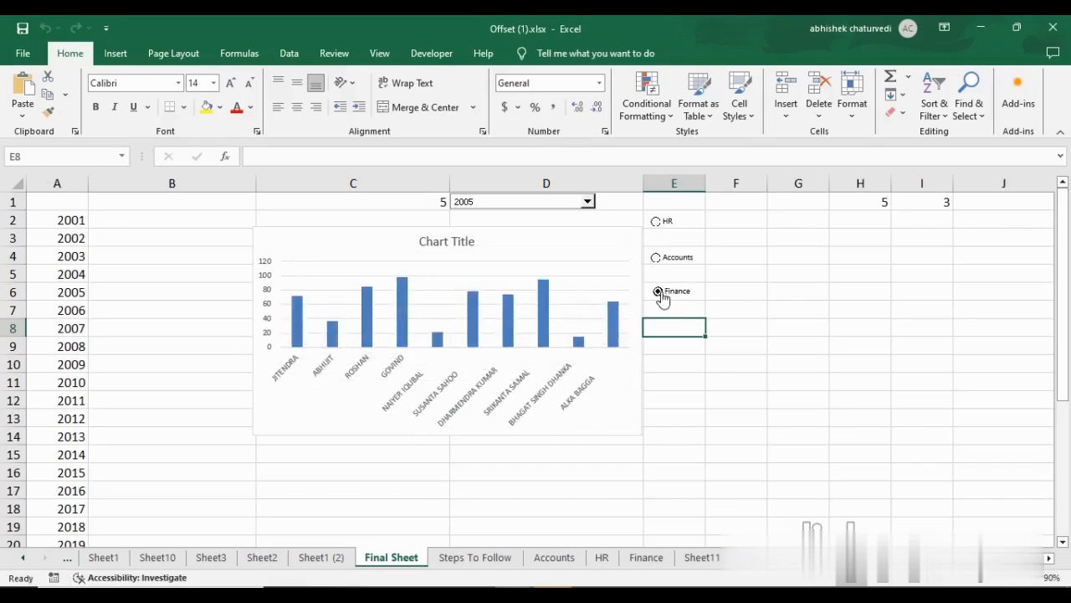
left_click(588, 203)
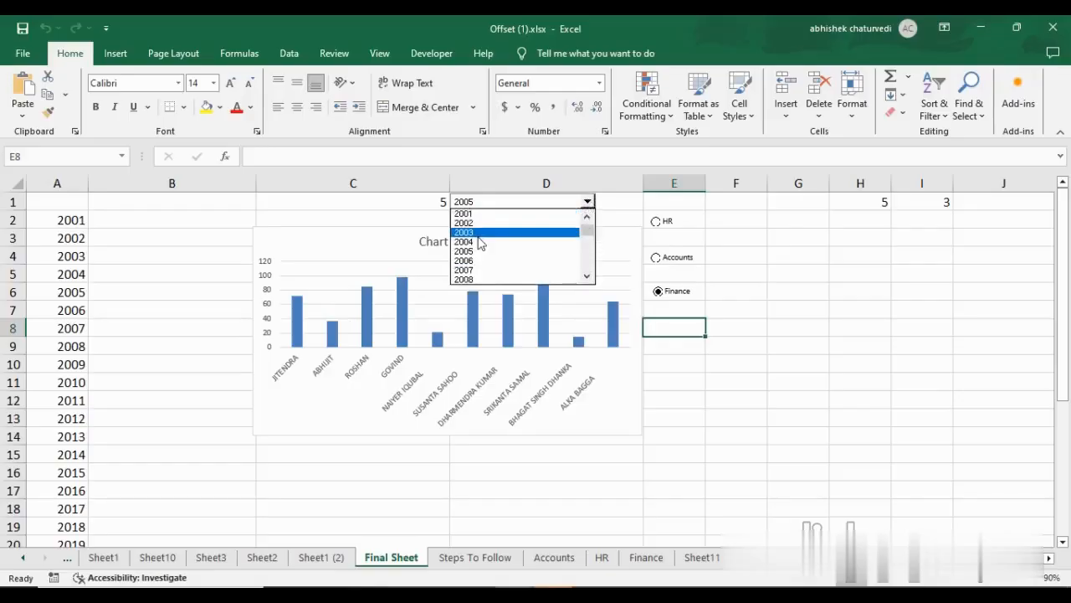
left_click(482, 222)
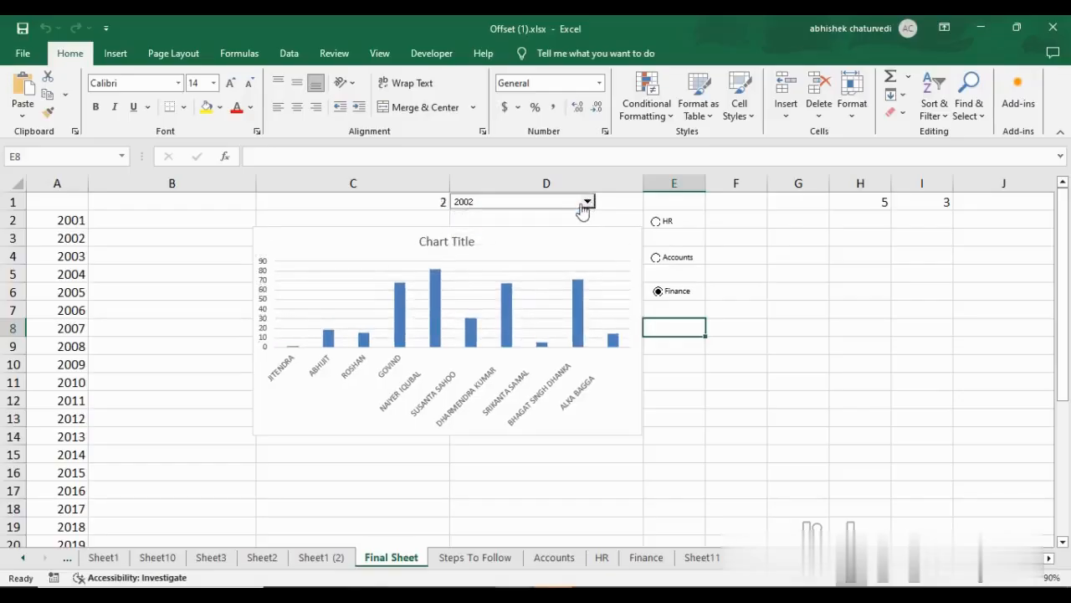
left_click(584, 206)
left_click(481, 250)
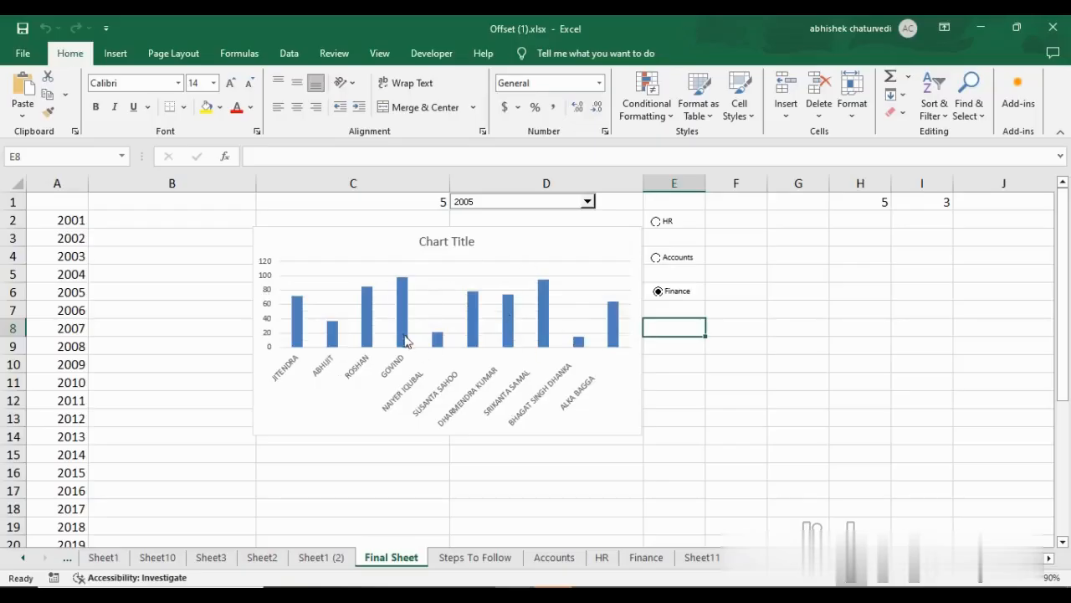
Step: Replace the chart's placeholder title with "Employee Details"
left_click(454, 241)
left_click_drag(471, 240, 415, 240)
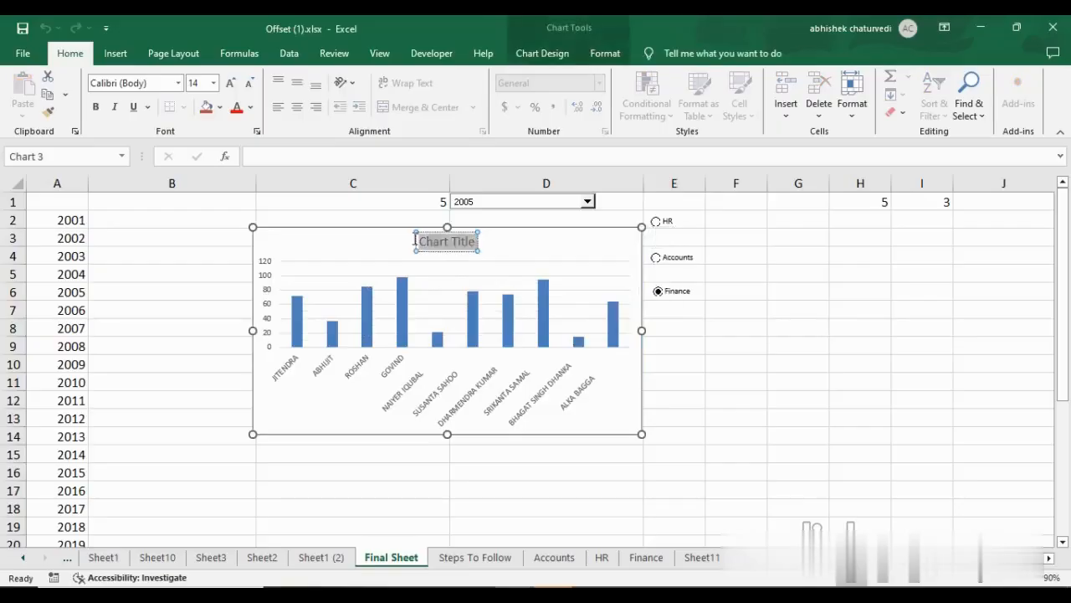
type("Empl")
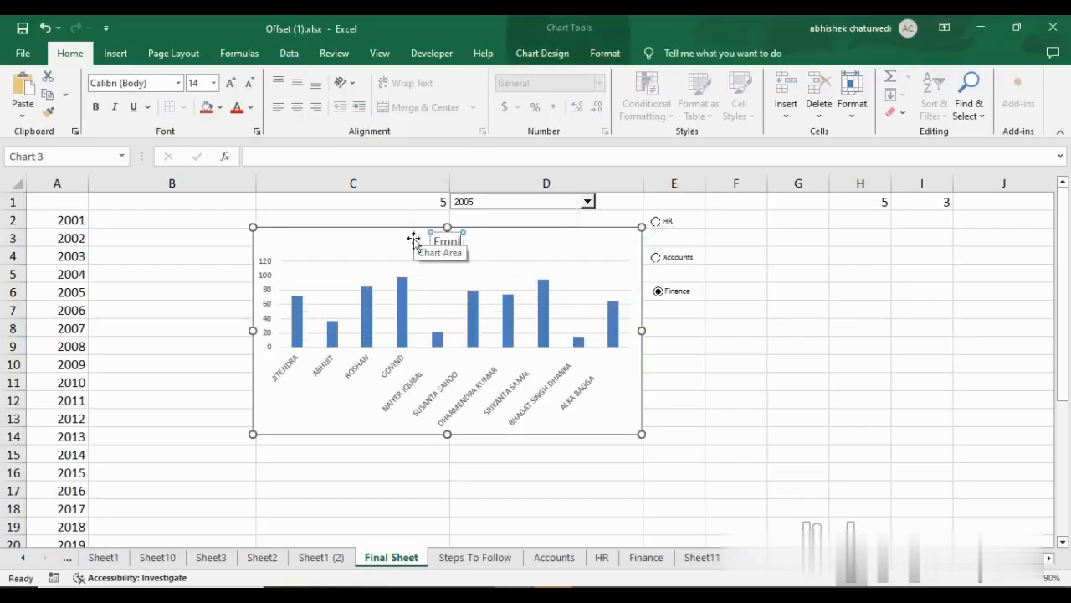
type("oyee Det")
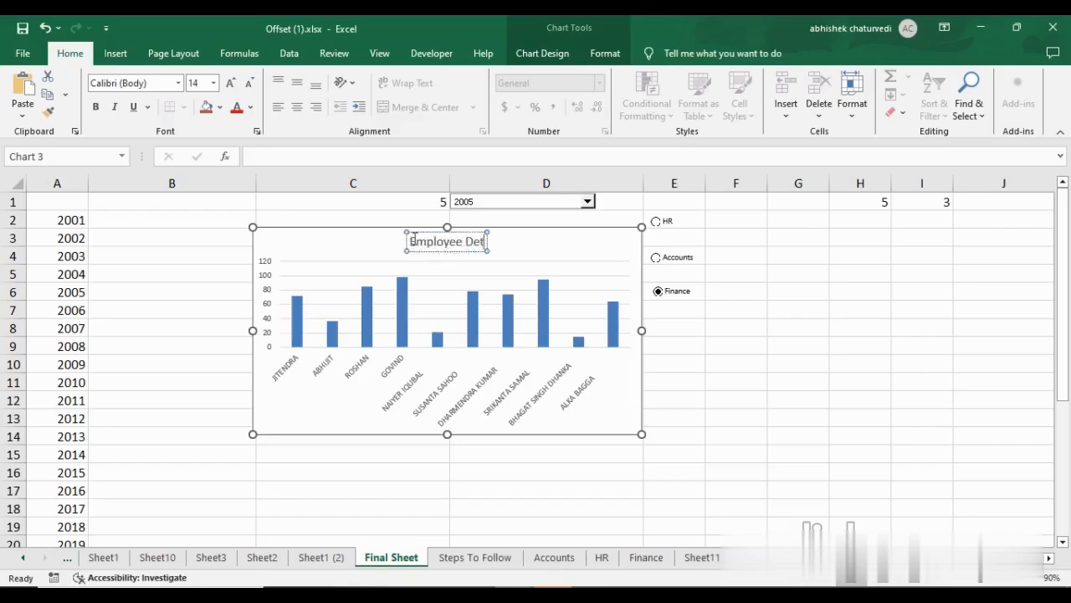
type("ails")
left_click(818, 364)
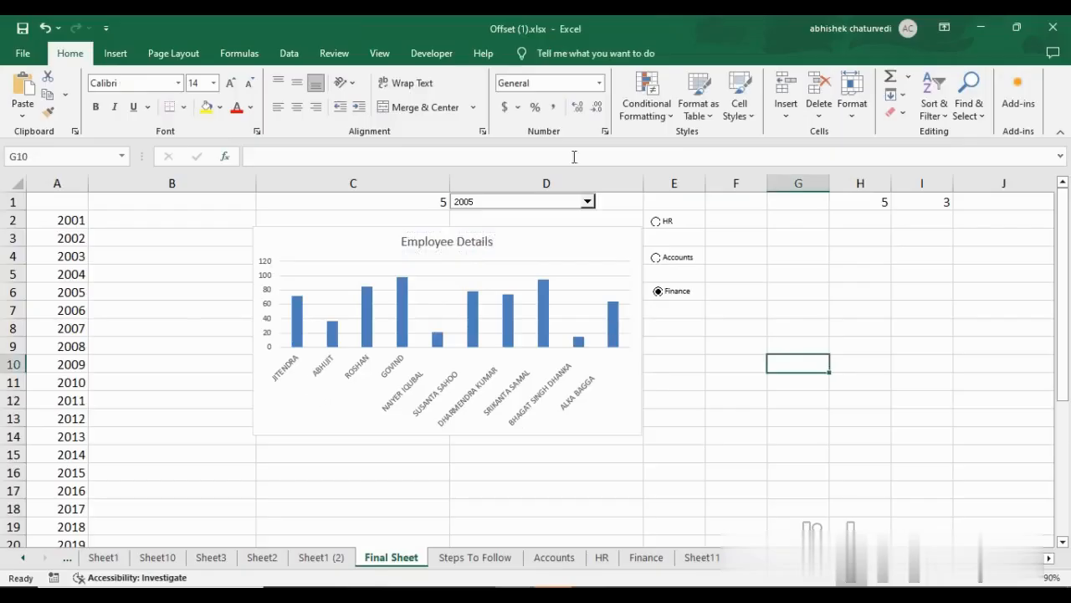
Step: Change the year selection to 2007, 2008 and finally 2010 to test the Finance chart
left_click(588, 201)
left_click(539, 240)
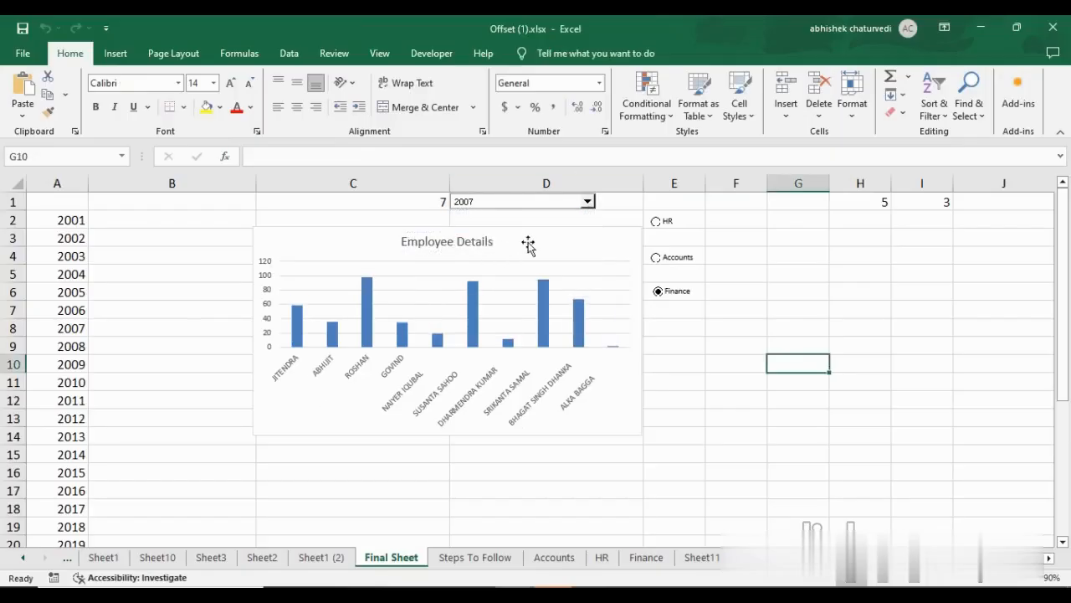
left_click(587, 202)
left_click(532, 230)
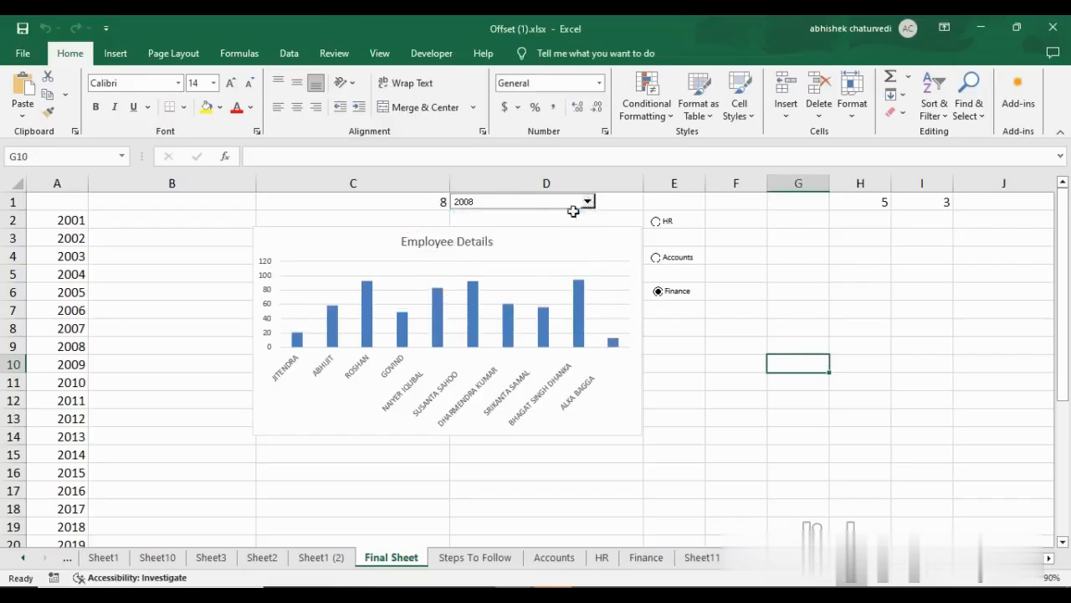
left_click(589, 202)
left_click(534, 241)
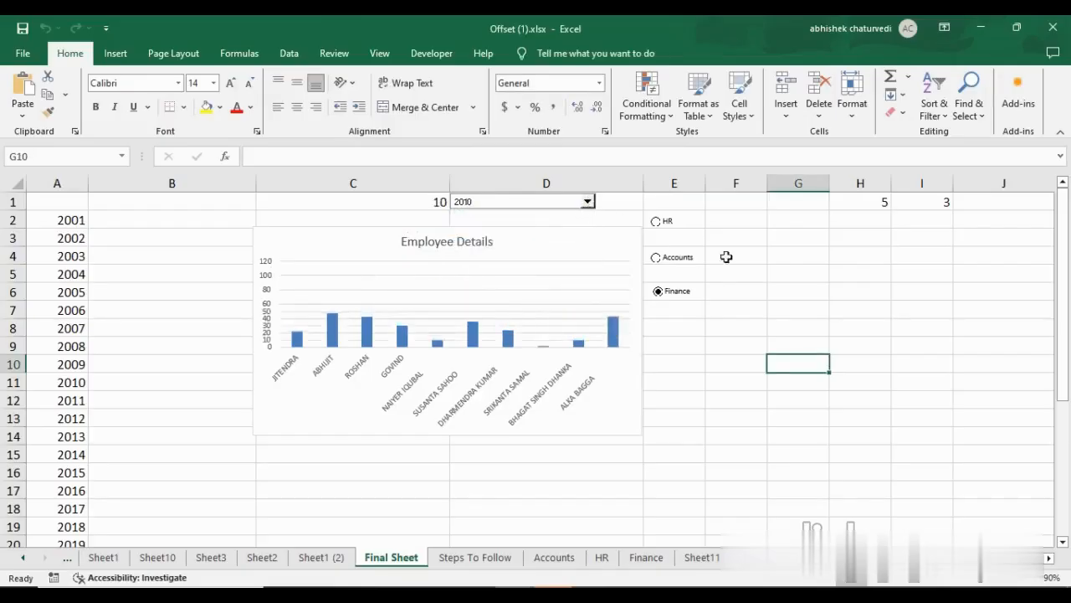
left_click(721, 413)
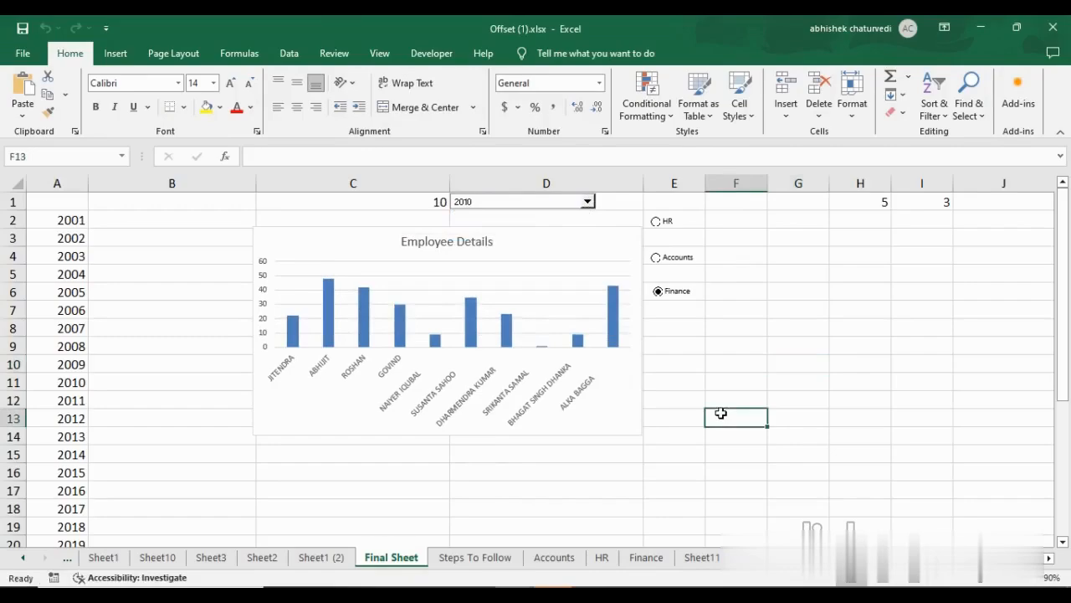